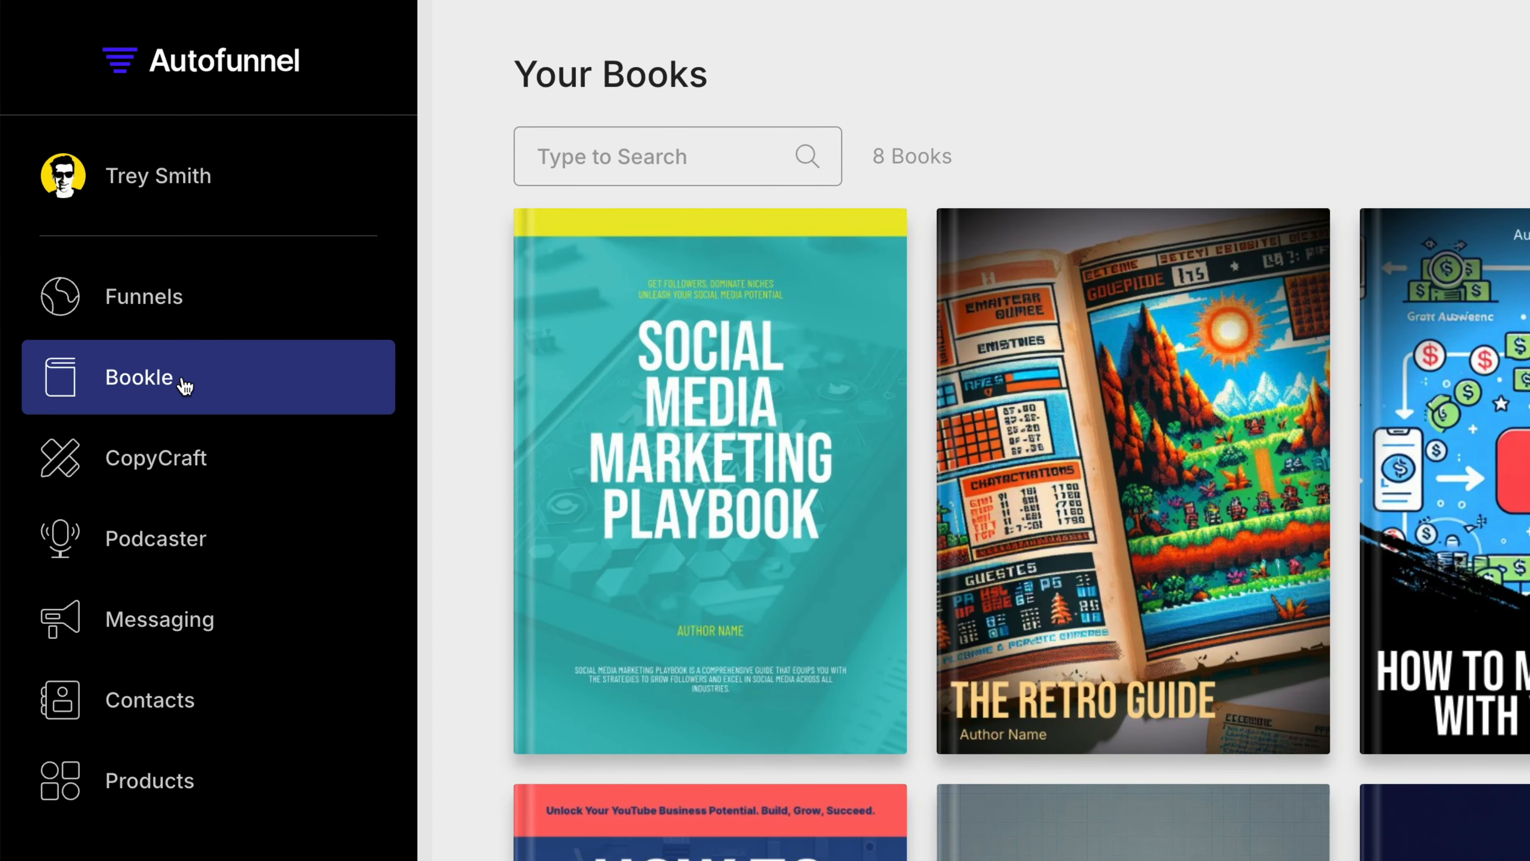
View the email broadcasts in Messaging and the list of all contacts.
{"action": "left_click", "coordinate": [190, 632]}
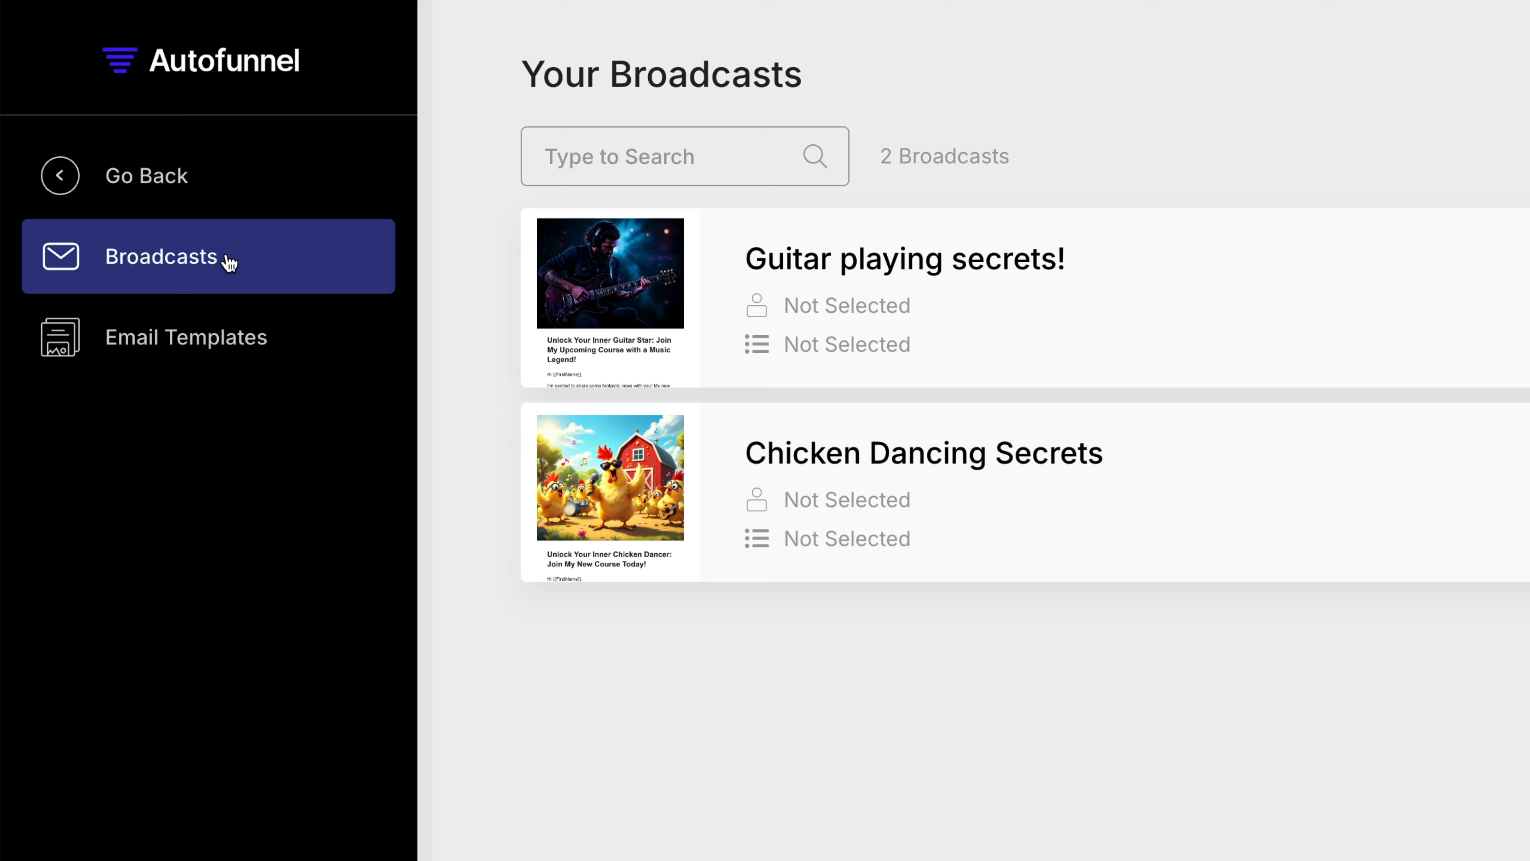
{"action": "left_click", "coordinate": [185, 205]}
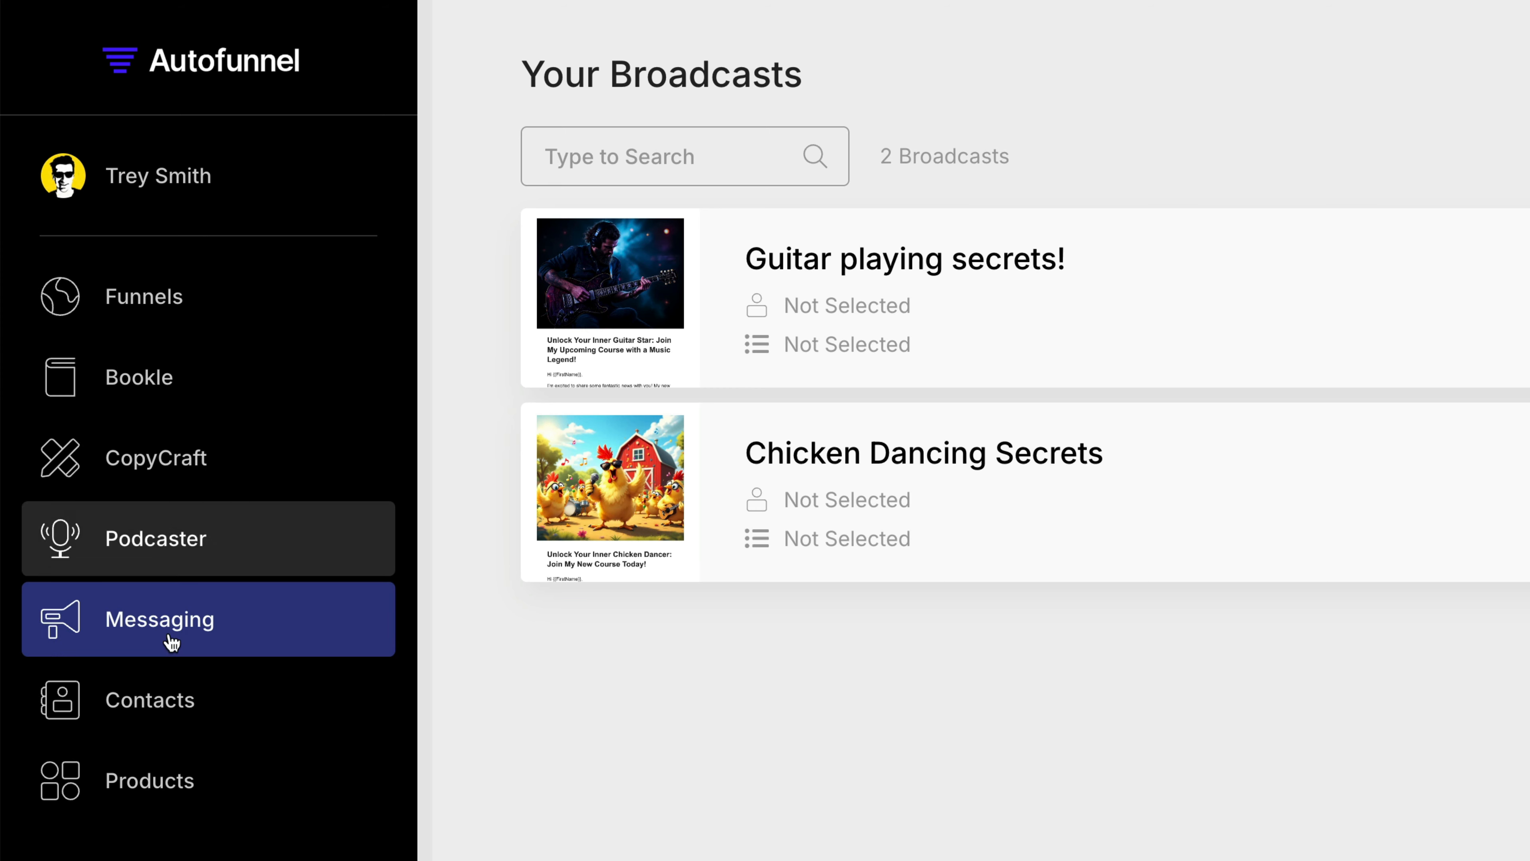
{"action": "left_click", "coordinate": [174, 701]}
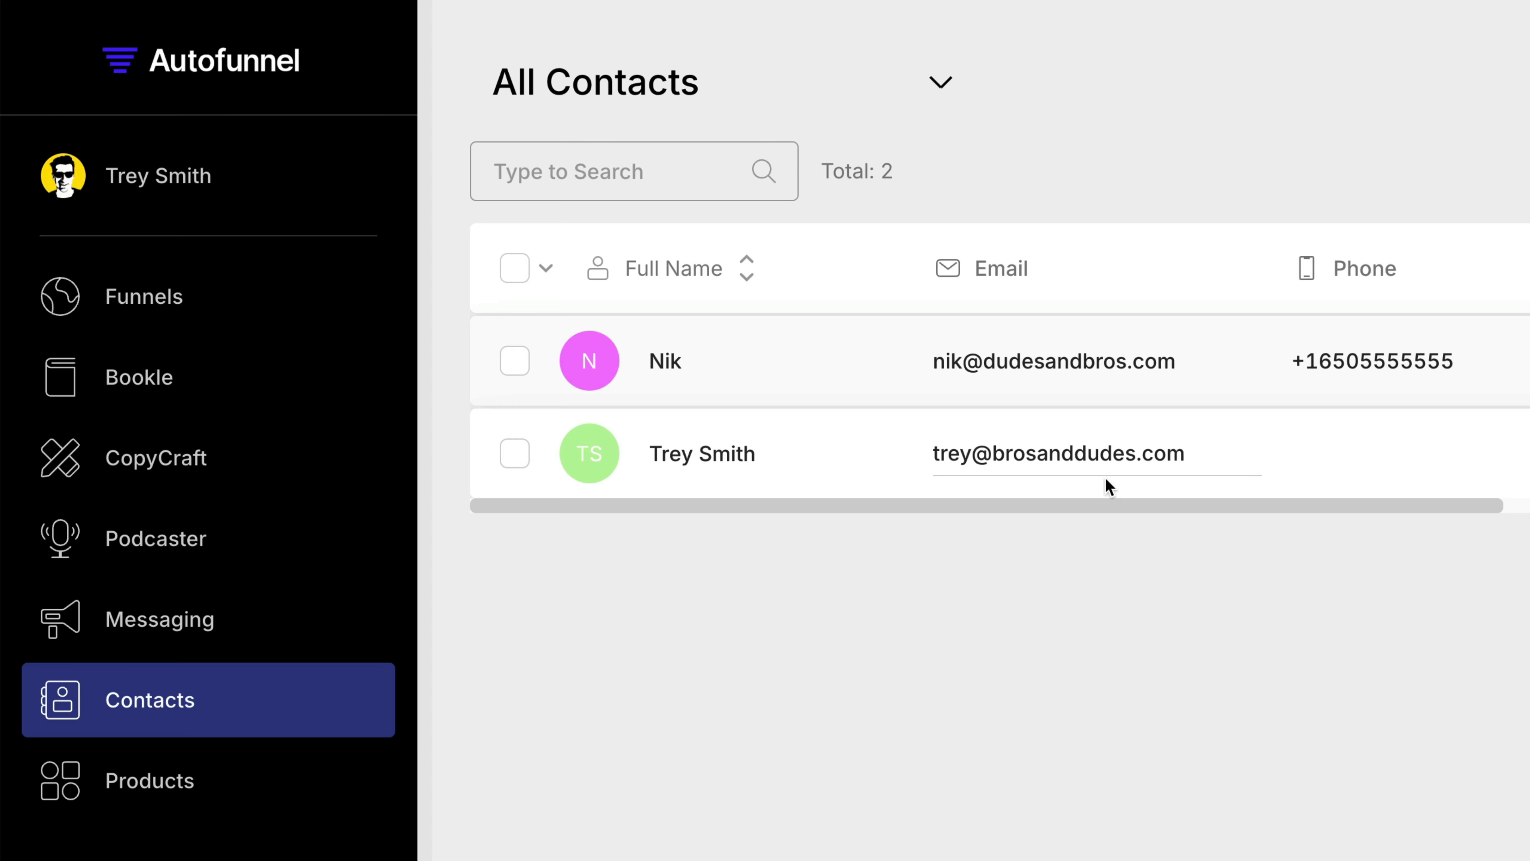
Open the "Guitar playing secrets!" broadcast for editing and reduce the height of its guitarist image.
{"action": "left_click", "coordinate": [171, 639]}
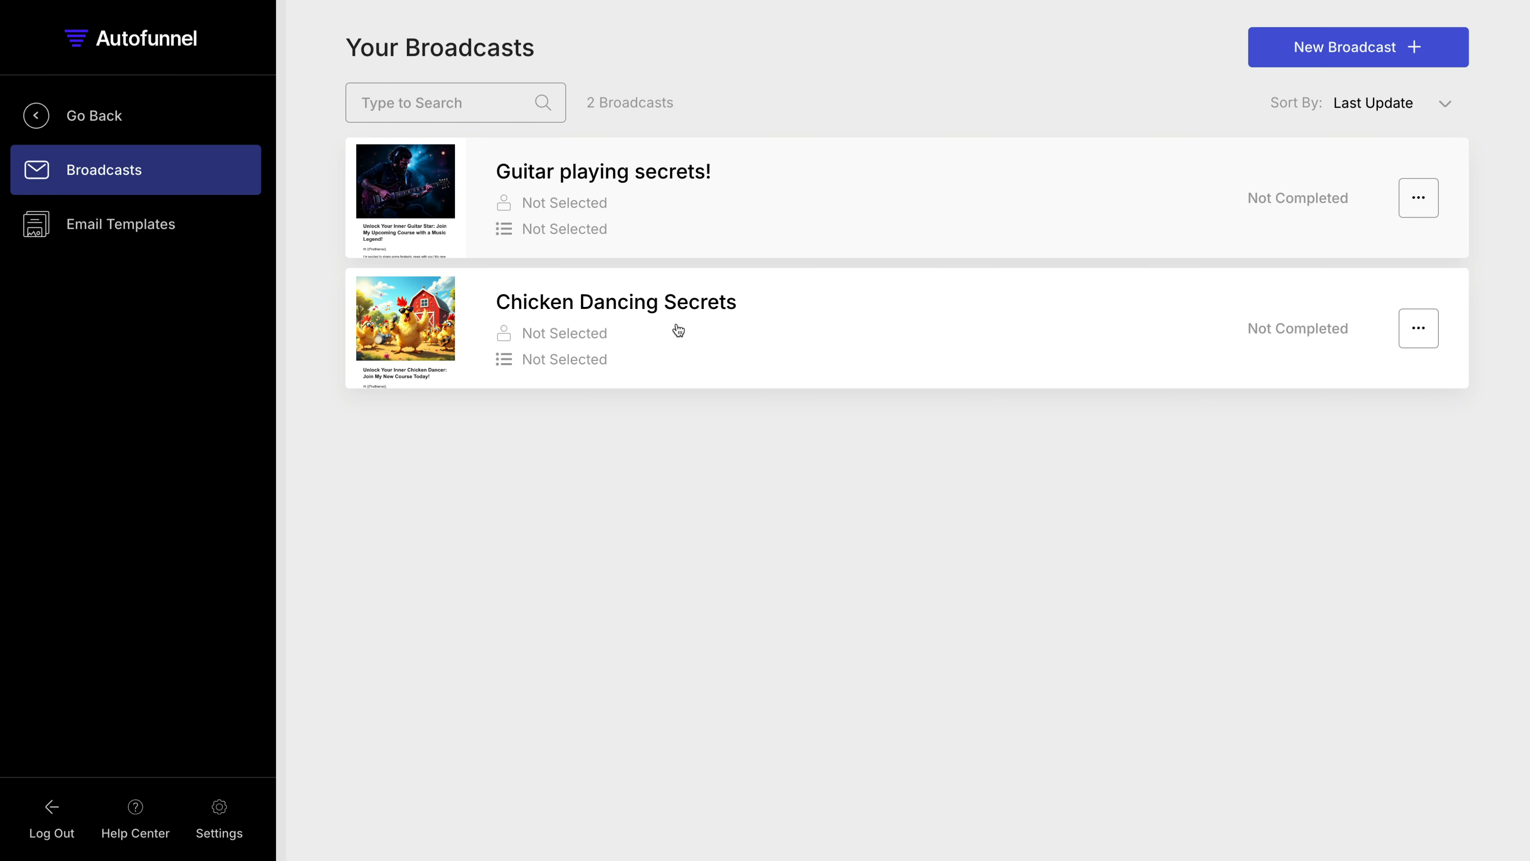
{"action": "left_click", "coordinate": [425, 216]}
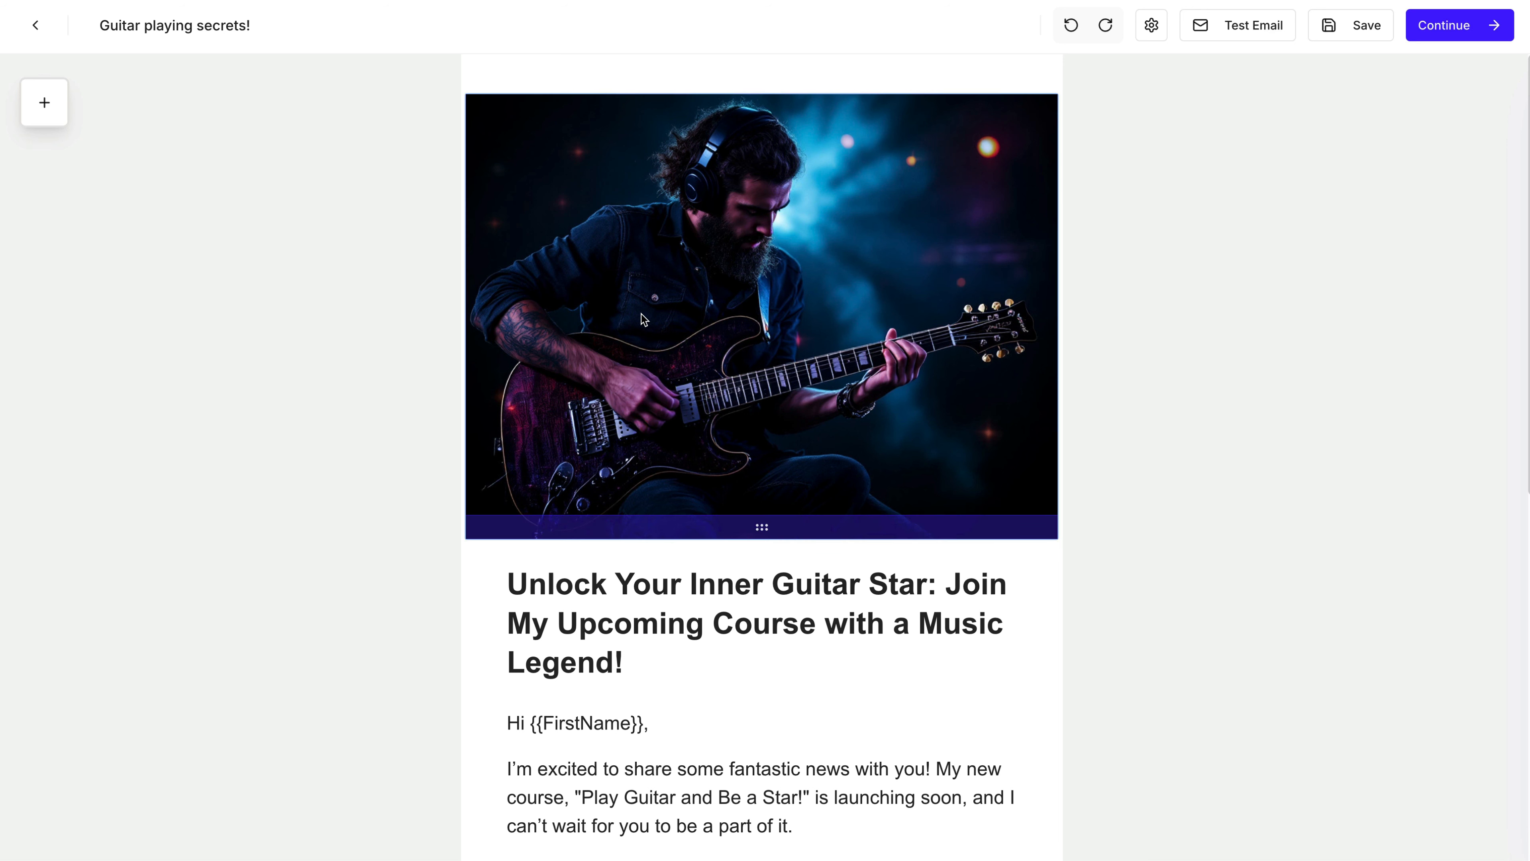
{"action": "left_click", "coordinate": [664, 318]}
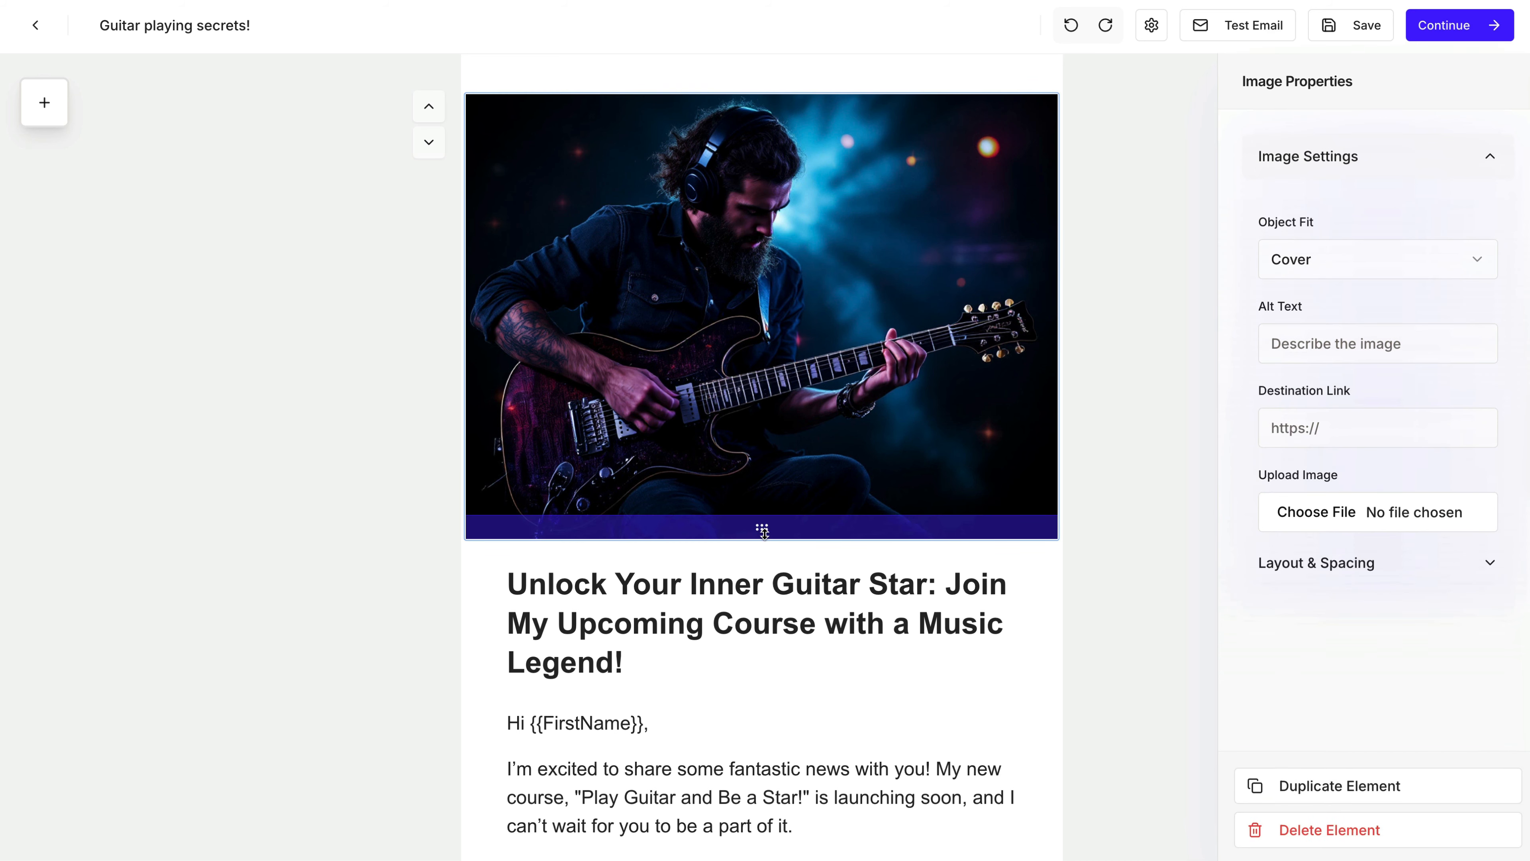
{"action": "left_click_drag", "start_coordinate": [761, 529], "coordinate": [748, 434]}
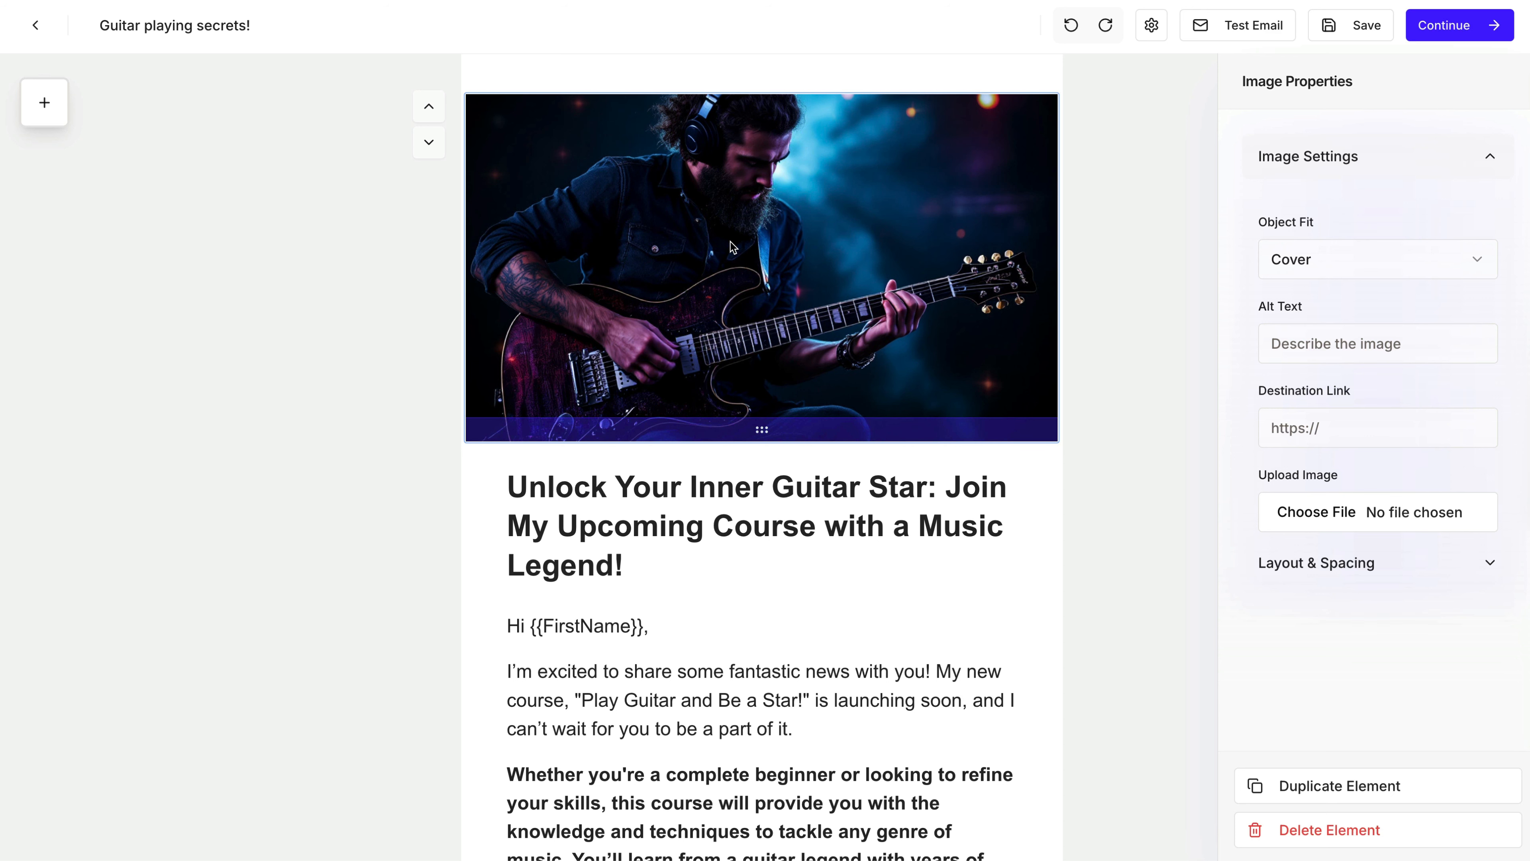
Move the guitarist image below the heading and back above it, and show its layout and spacing settings.
{"action": "left_click", "coordinate": [434, 148]}
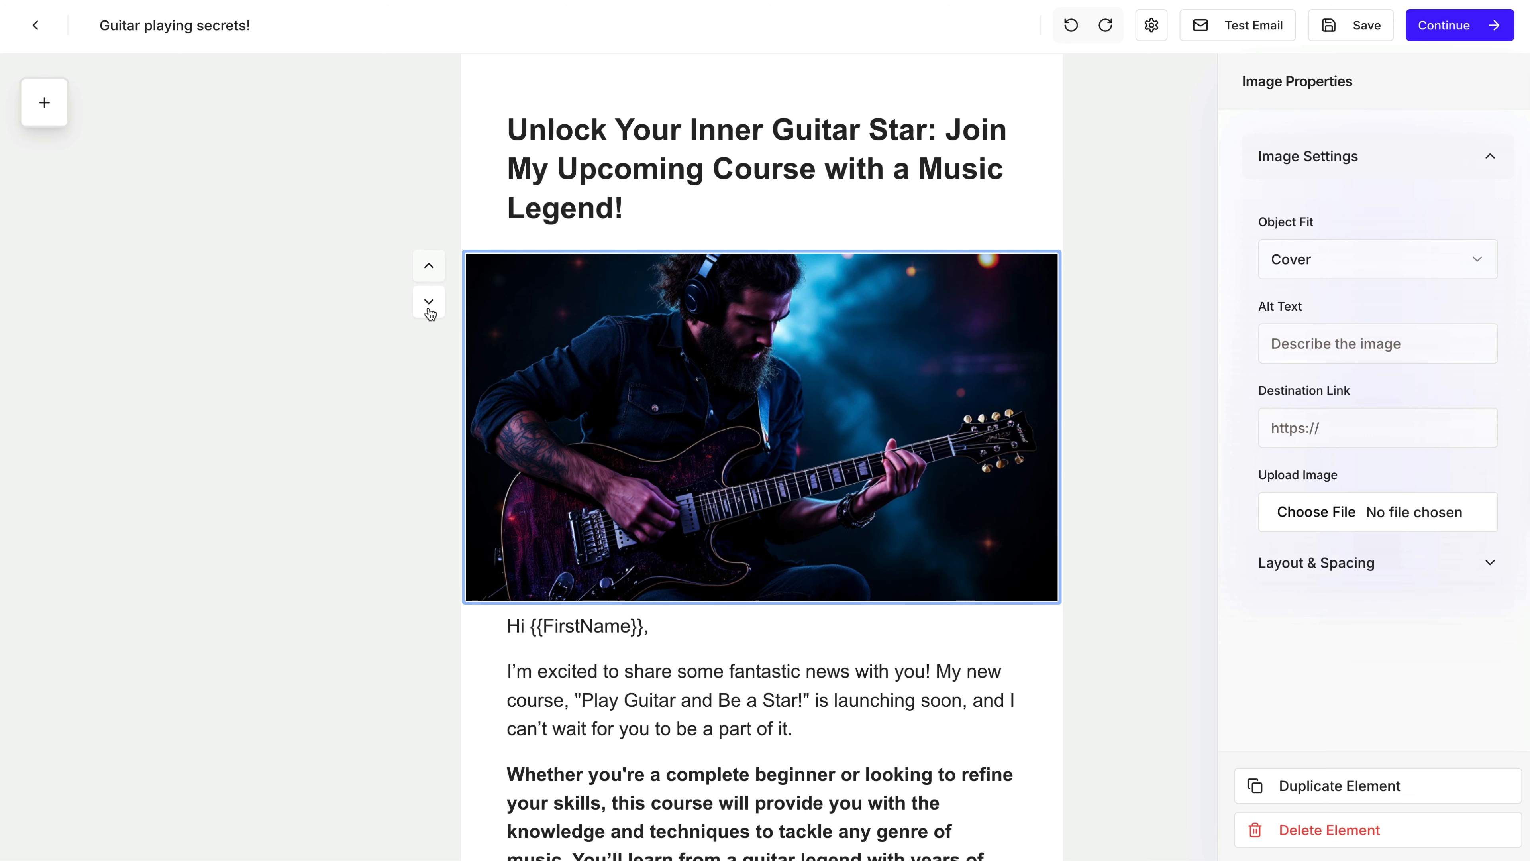
{"action": "left_click", "coordinate": [426, 273]}
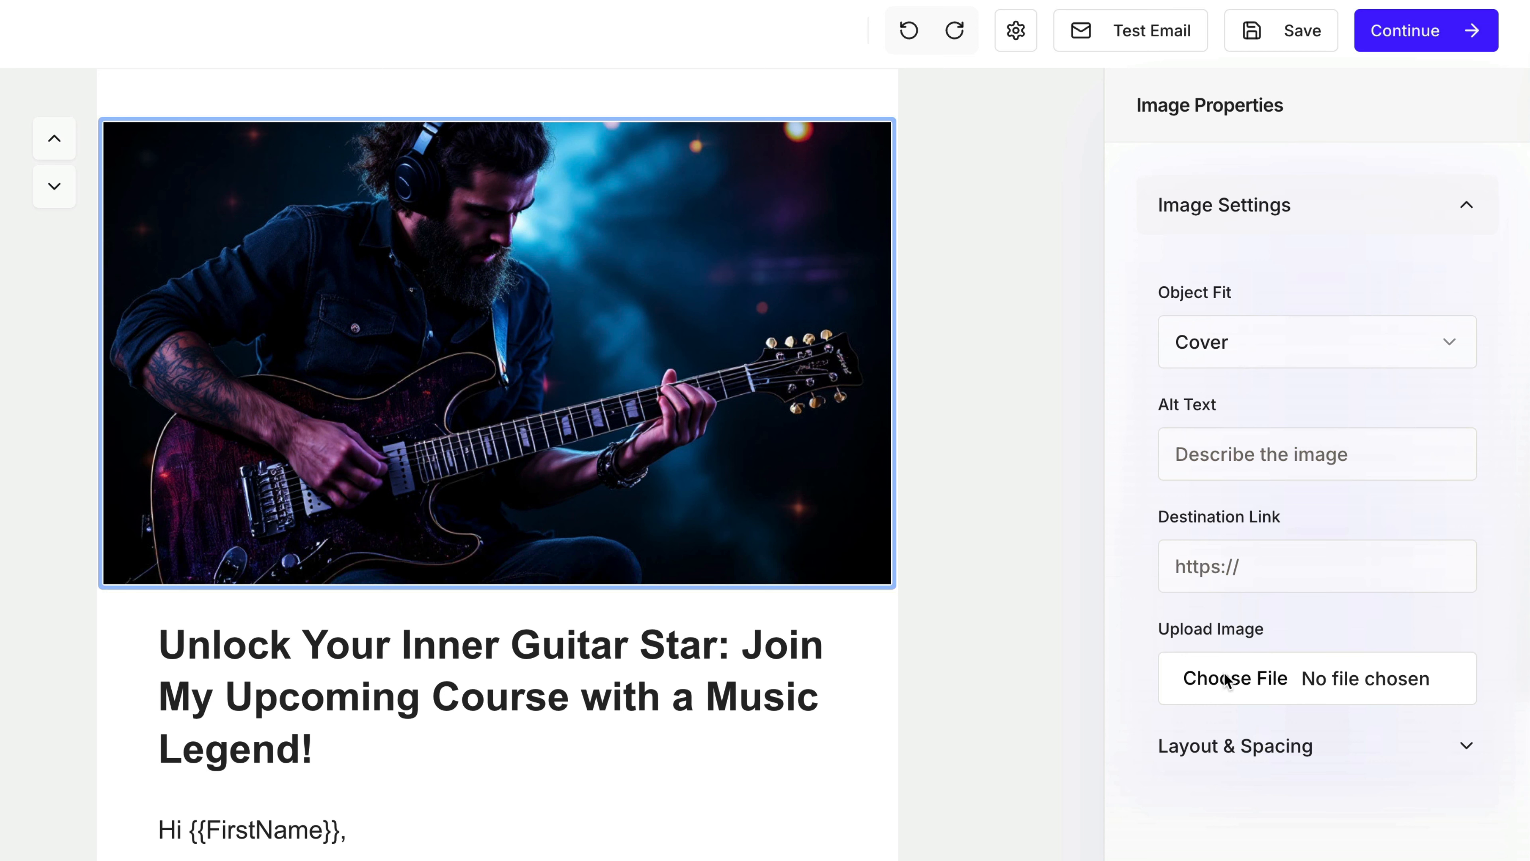
{"action": "left_click", "coordinate": [1338, 746]}
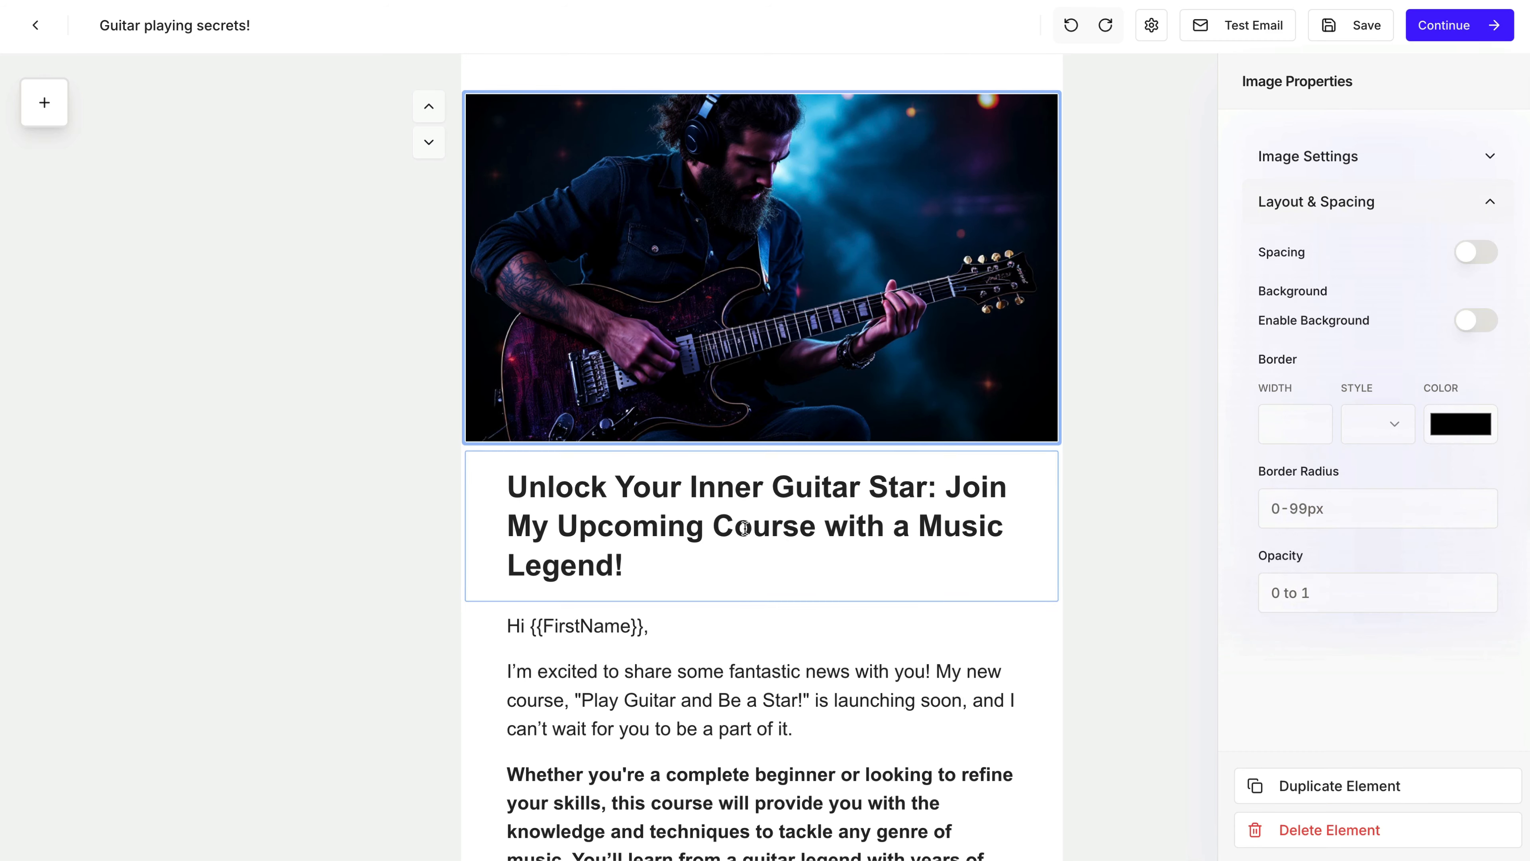
Examine the heading's typography settings, including the font family, underline formatting, alignment and text color options.
{"action": "left_click", "coordinate": [474, 699]}
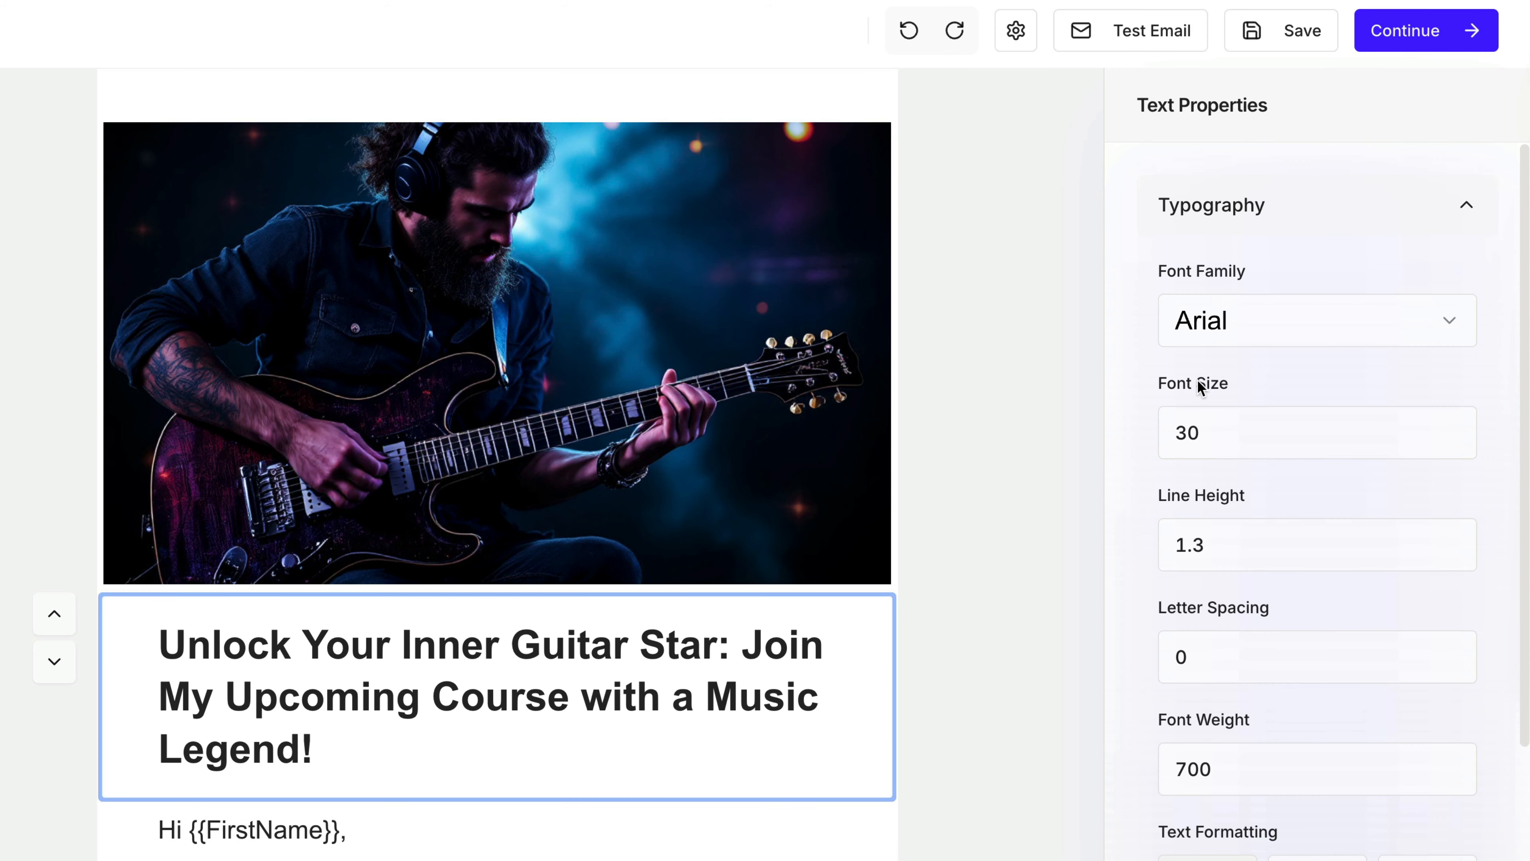
{"action": "scroll", "coordinate": [1288, 293], "scroll_direction": "down", "scroll_amount": 2}
{"action": "scroll", "coordinate": [1288, 293], "scroll_direction": "up", "scroll_amount": 2}
{"action": "left_click", "coordinate": [1264, 310]}
{"action": "left_click", "coordinate": [1265, 313]}
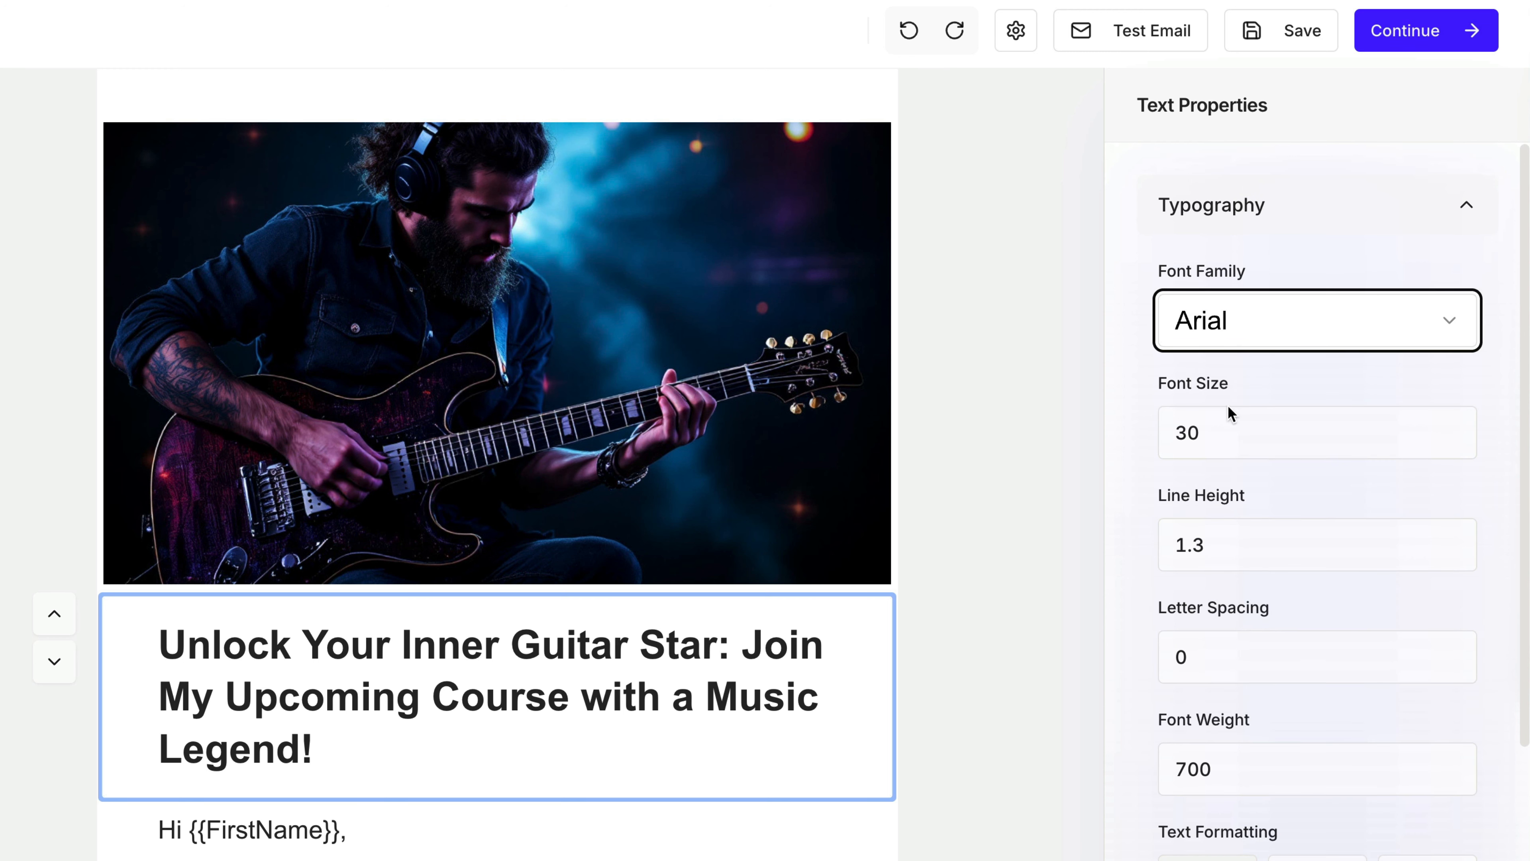
{"action": "scroll", "coordinate": [1259, 507], "scroll_direction": "down", "scroll_amount": 5}
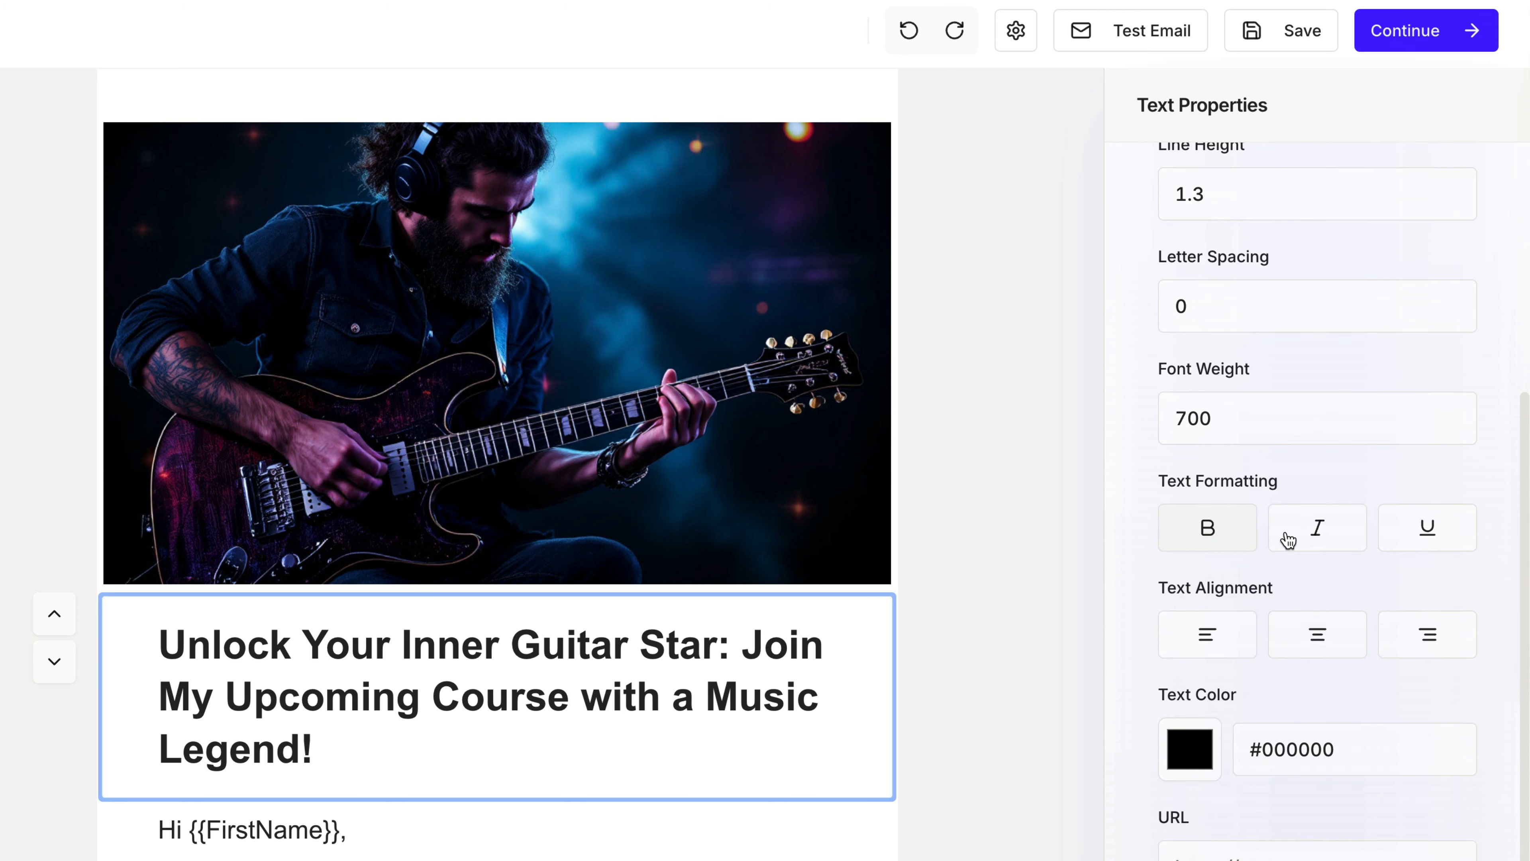
{"action": "left_click", "coordinate": [1429, 532]}
{"action": "left_click", "coordinate": [1430, 532]}
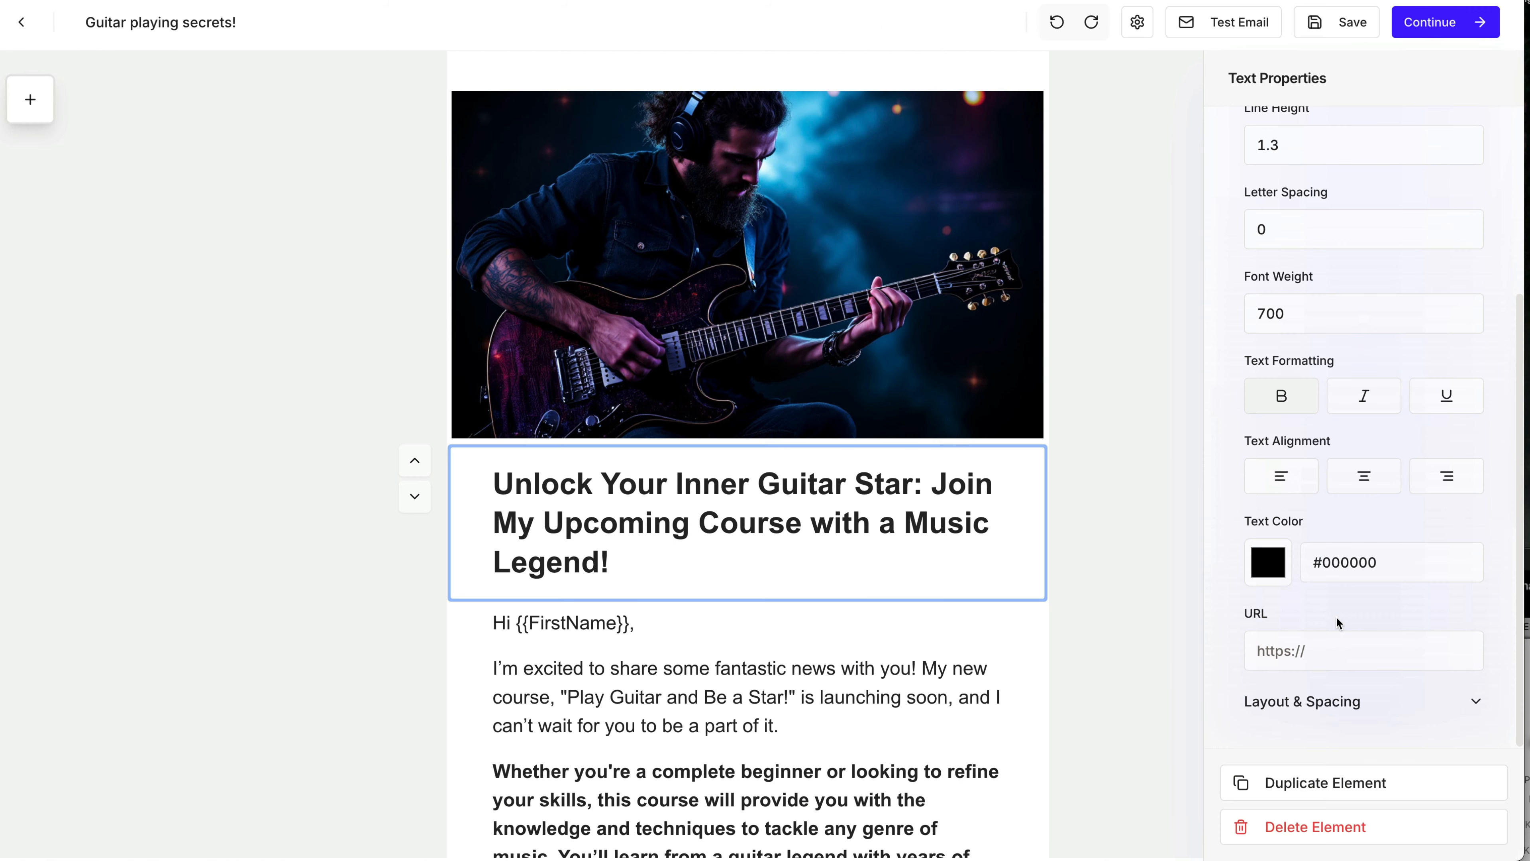
Select the words "Guitar Star" in the heading and view the heading's URL and layout and spacing settings.
{"action": "double_click", "coordinate": [834, 482]}
{"action": "left_click_drag", "start_coordinate": [834, 482], "coordinate": [911, 484]}
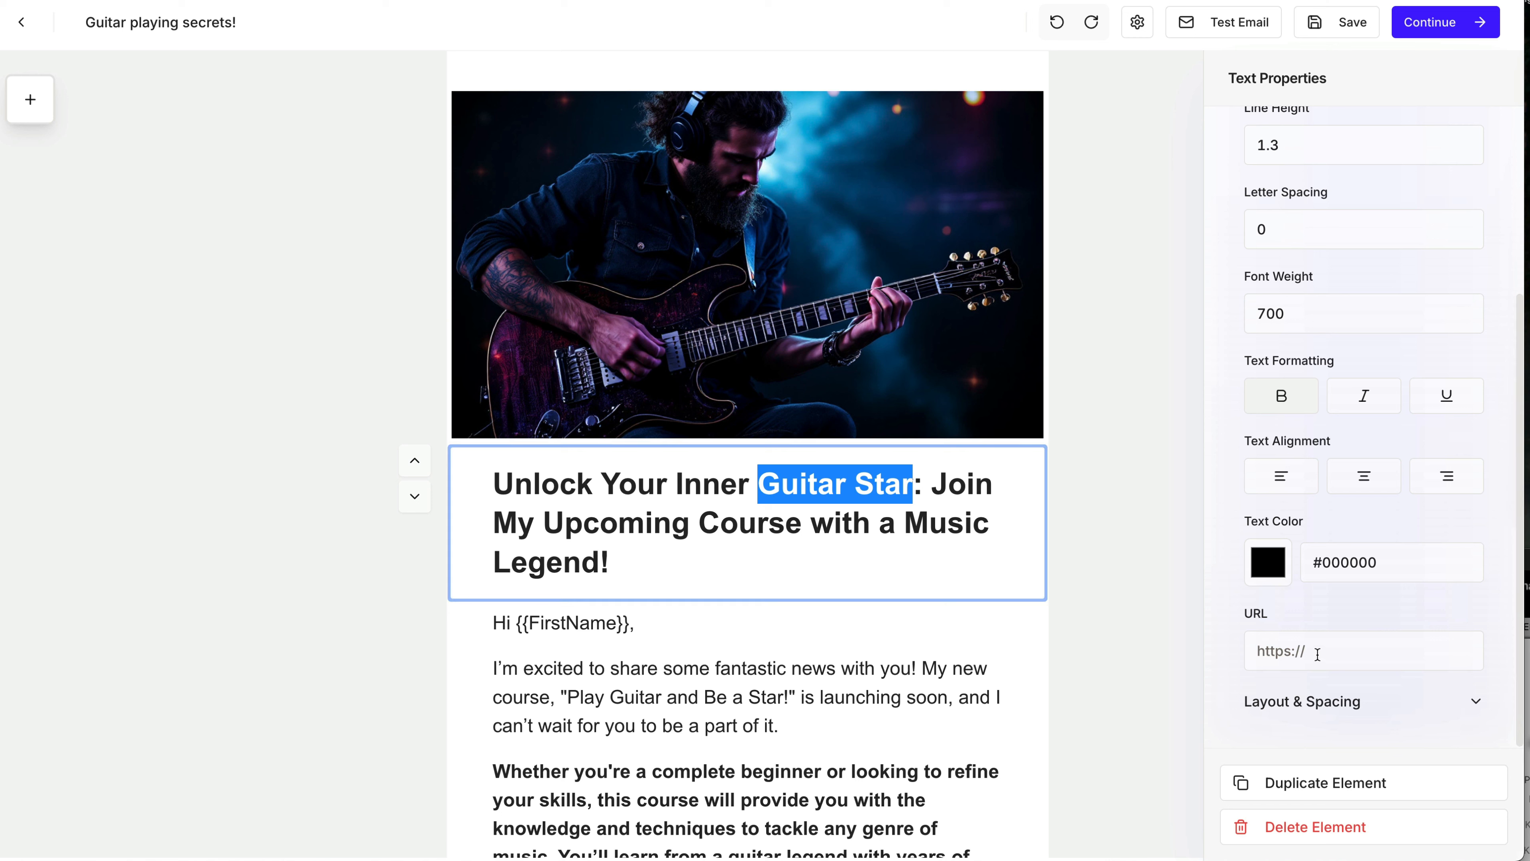
{"action": "left_click", "coordinate": [1329, 701]}
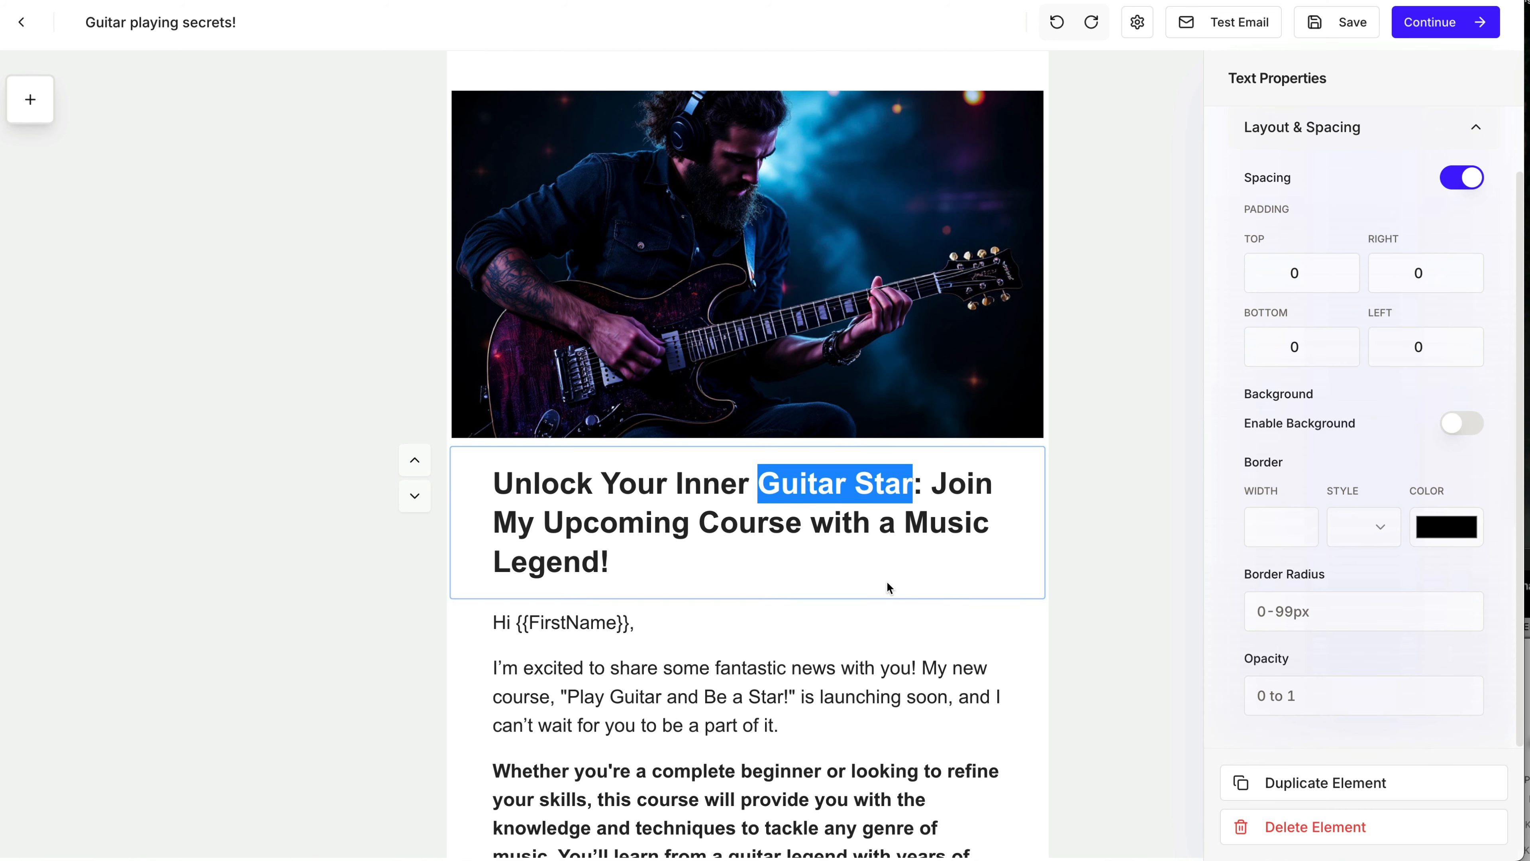
Replace the call-to-action button's text with "Join Now" and give the button the Pill border radius.
{"action": "scroll", "coordinate": [888, 588], "scroll_direction": "down", "scroll_amount": 10}
{"action": "left_click", "coordinate": [841, 583]}
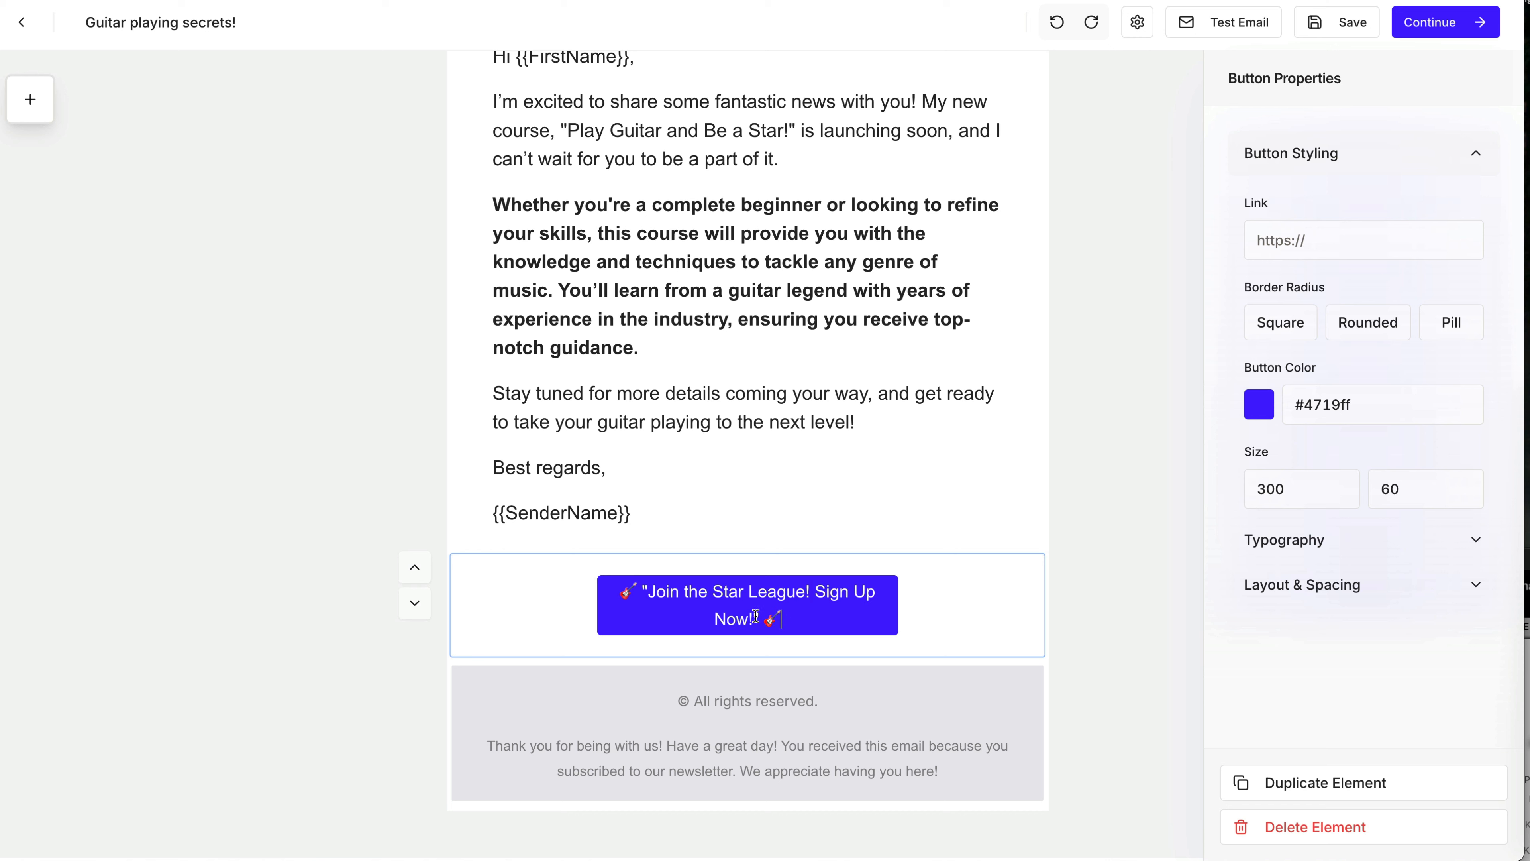
{"action": "left_click_drag", "start_coordinate": [804, 619], "coordinate": [613, 596]}
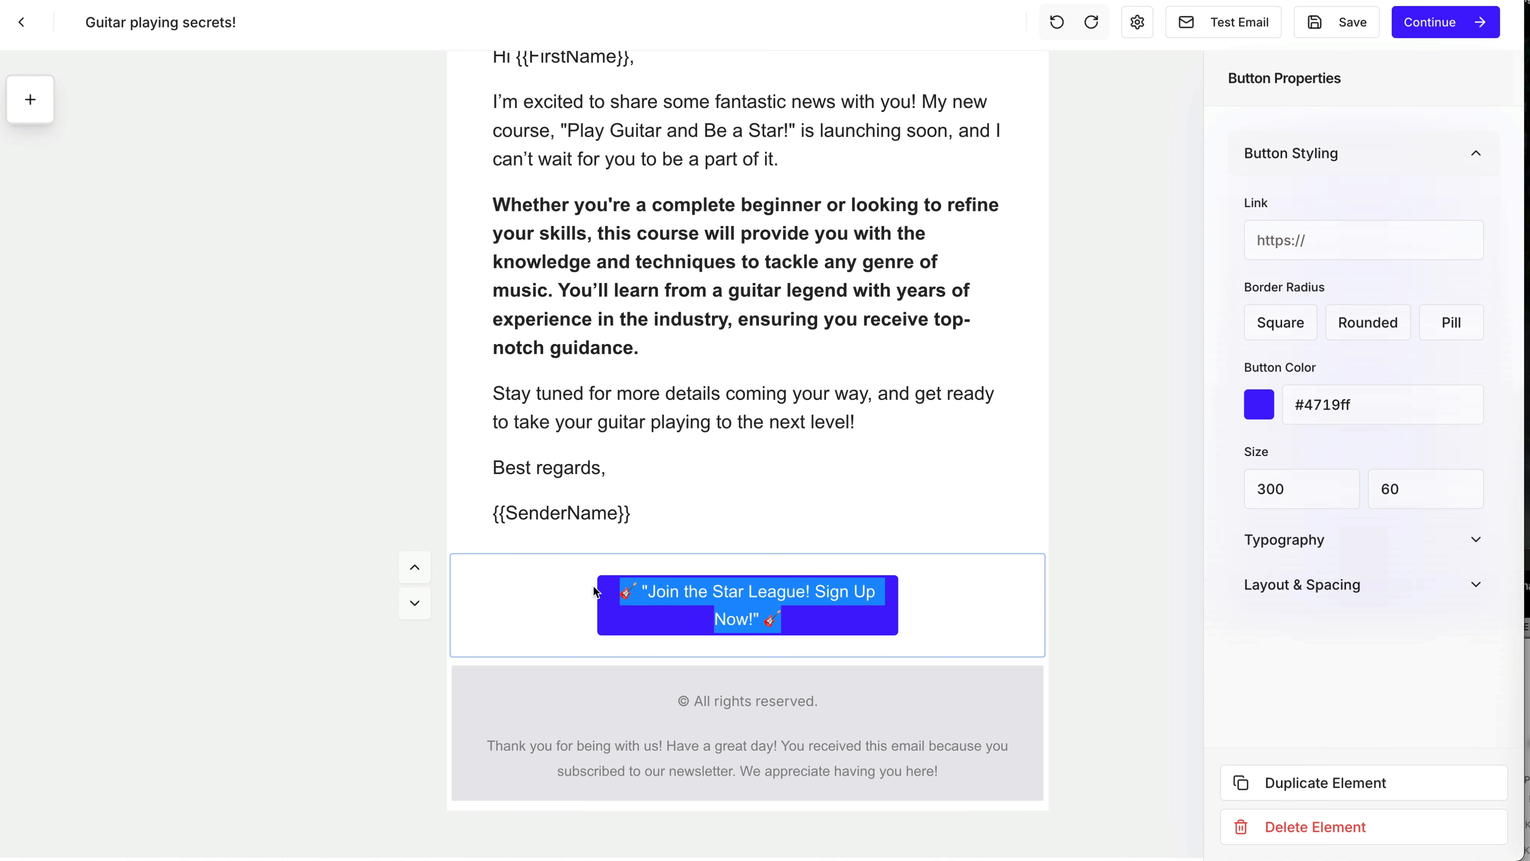
{"action": "type", "text": "Join Now"}
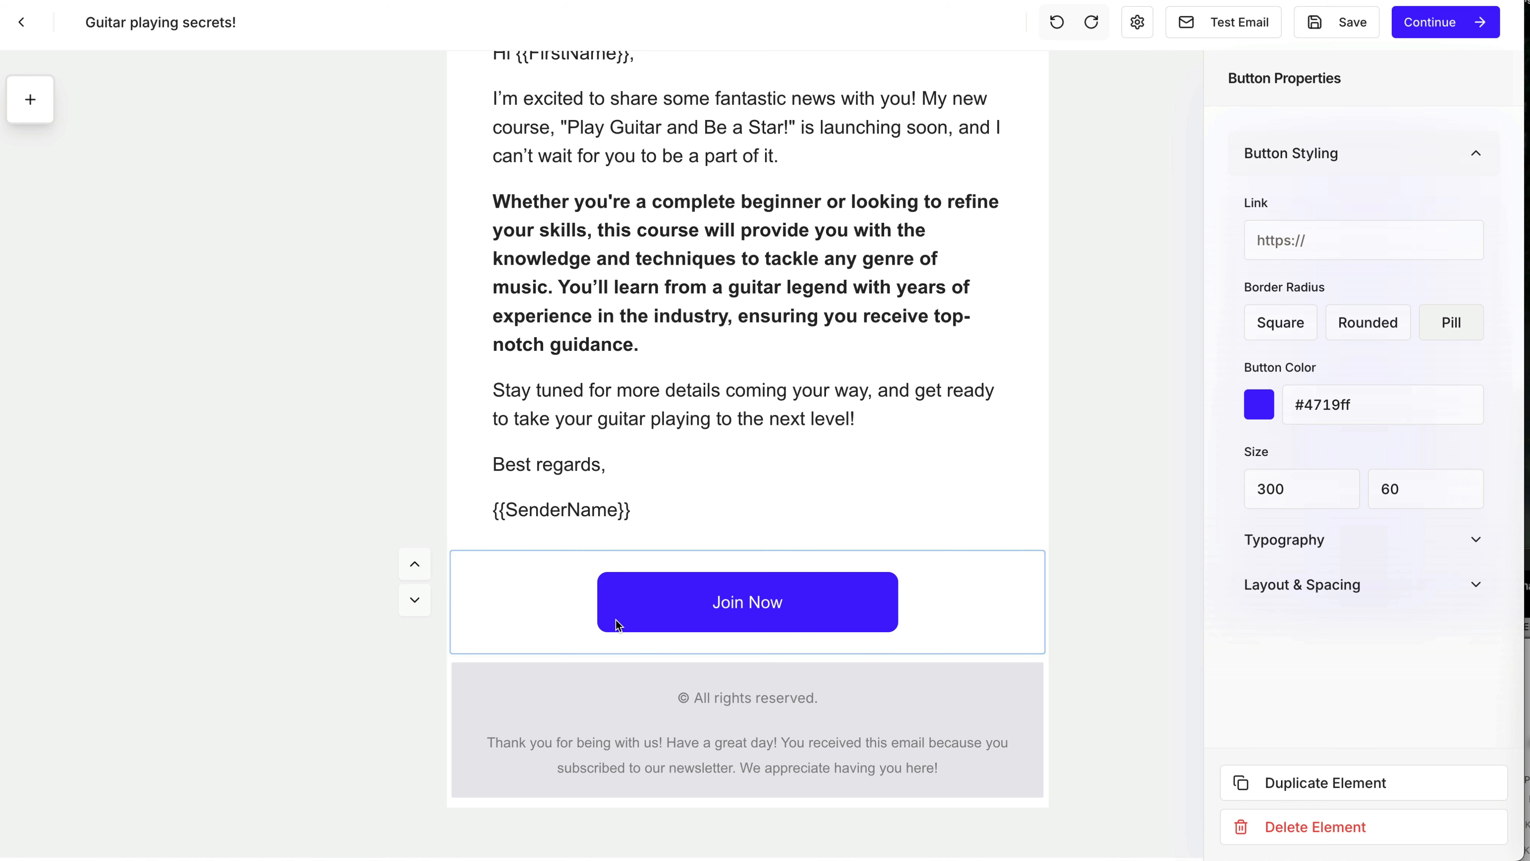
Check the Join Now button's typography settings, and delete the button and undo the deletion.
{"action": "left_click", "coordinate": [1293, 539]}
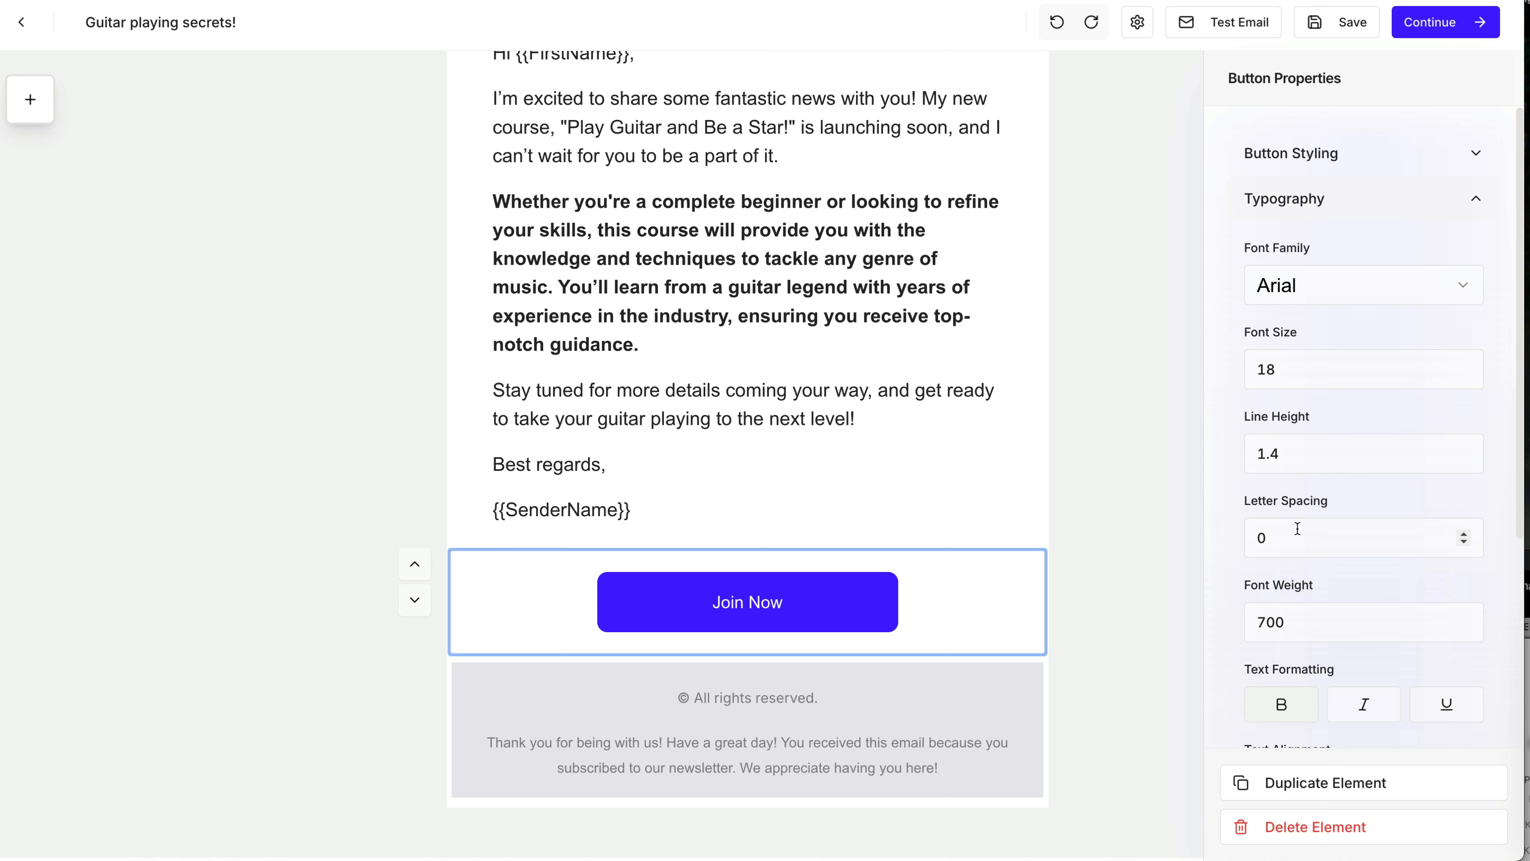
{"action": "left_click", "coordinate": [1318, 208]}
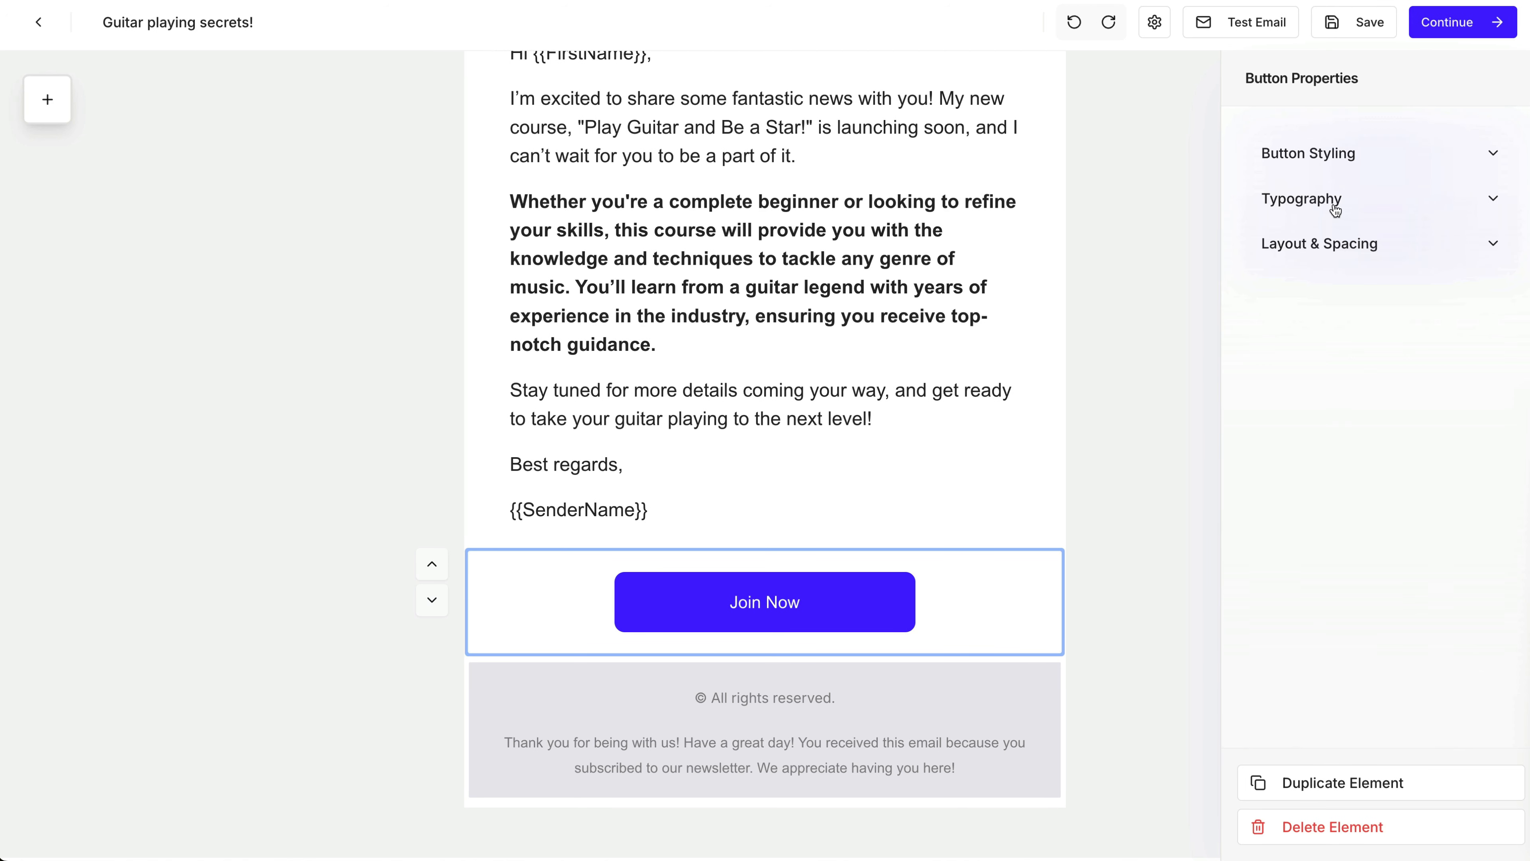
{"action": "left_click", "coordinate": [1314, 829]}
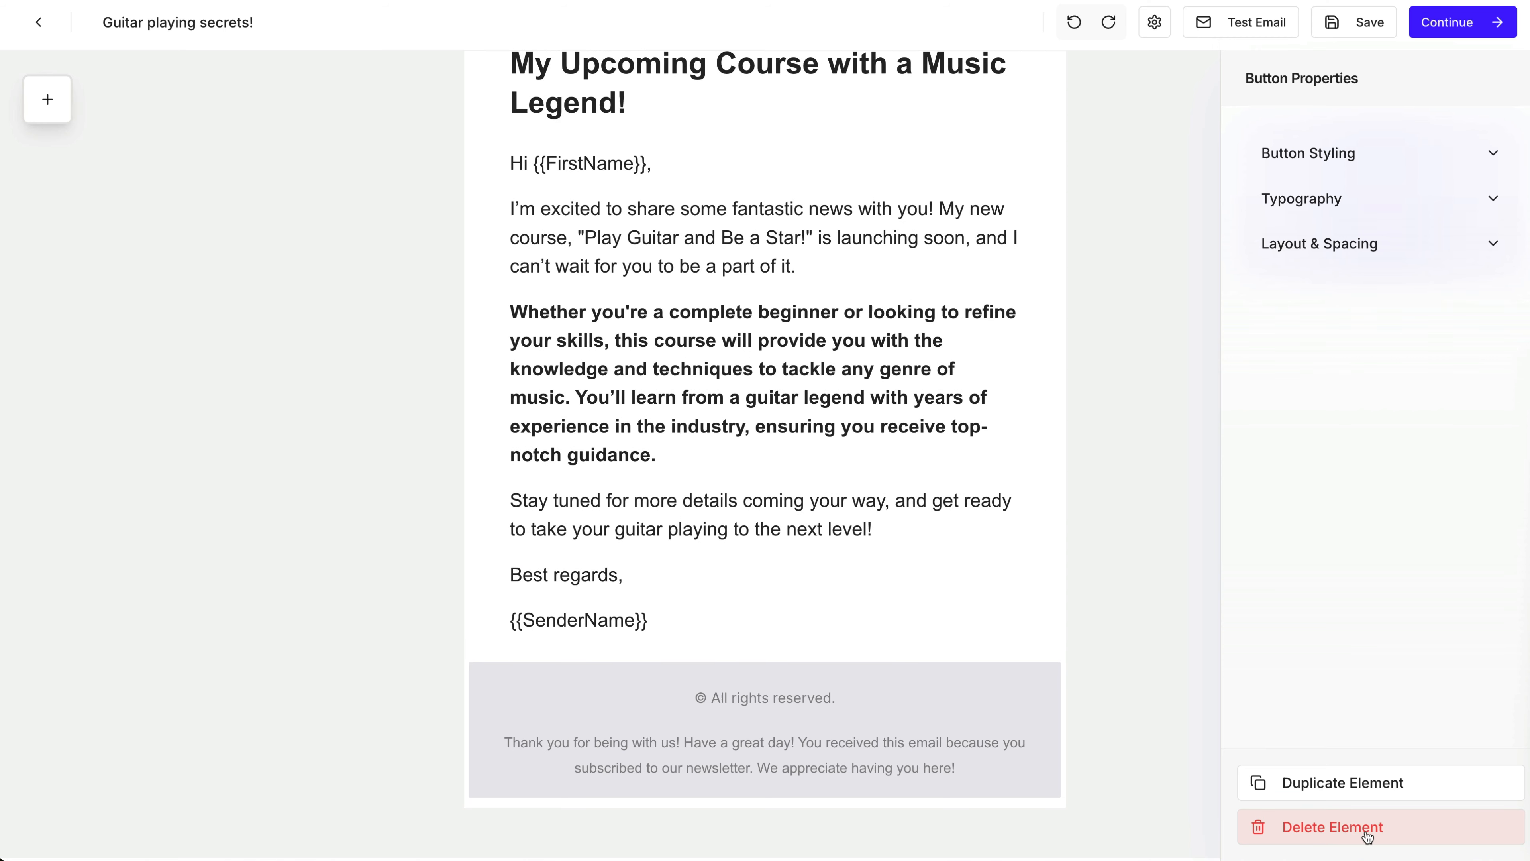
{"action": "left_click", "coordinate": [1073, 24]}
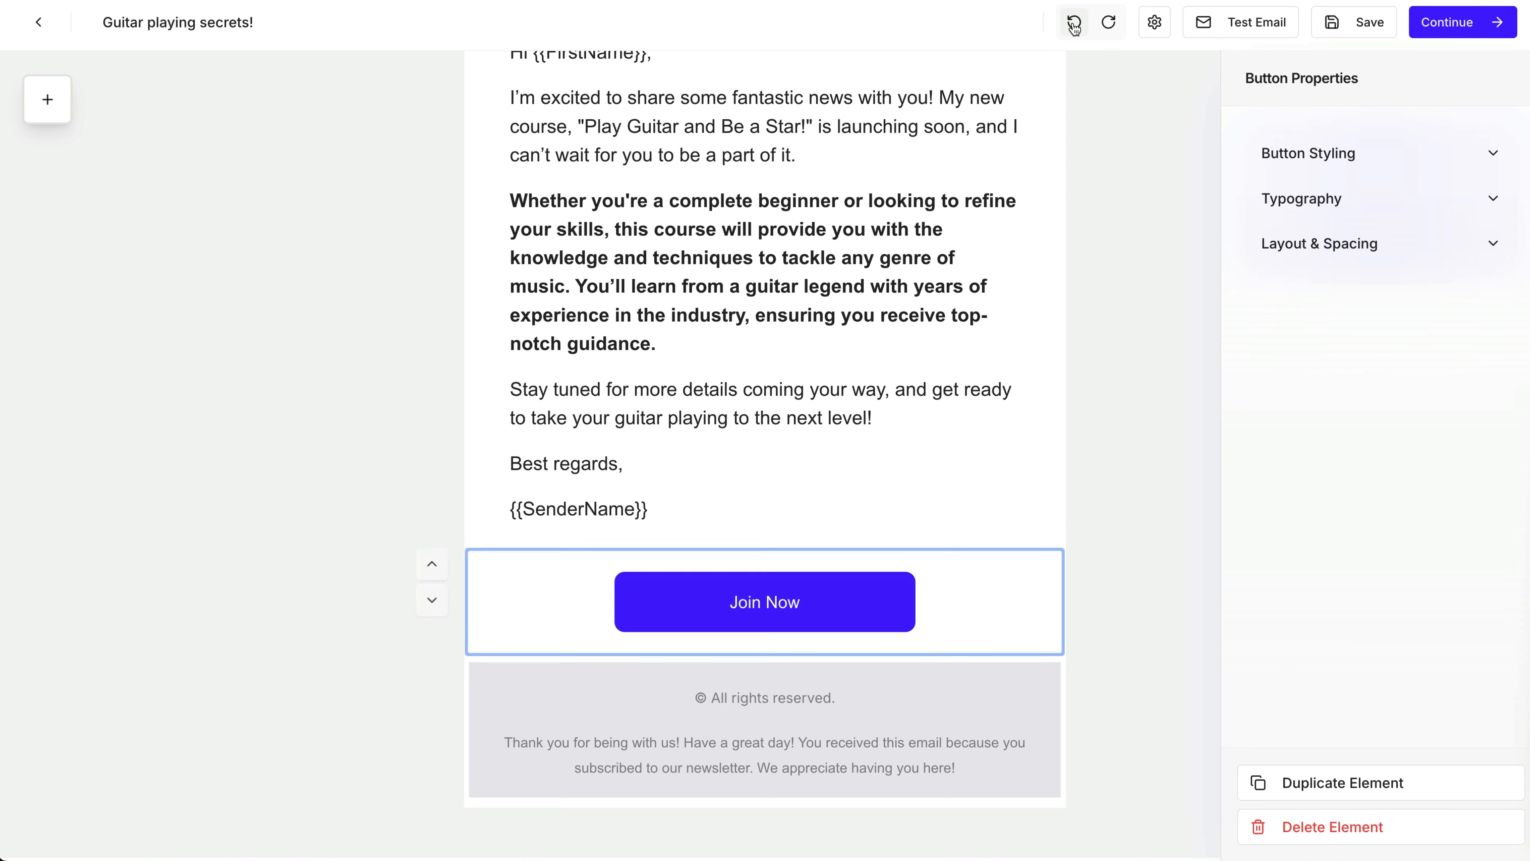
Insert a divider between the email's heading and the "Hi {{FirstName}}" greeting.
{"action": "scroll", "coordinate": [850, 390], "scroll_direction": "up", "scroll_amount": 3}
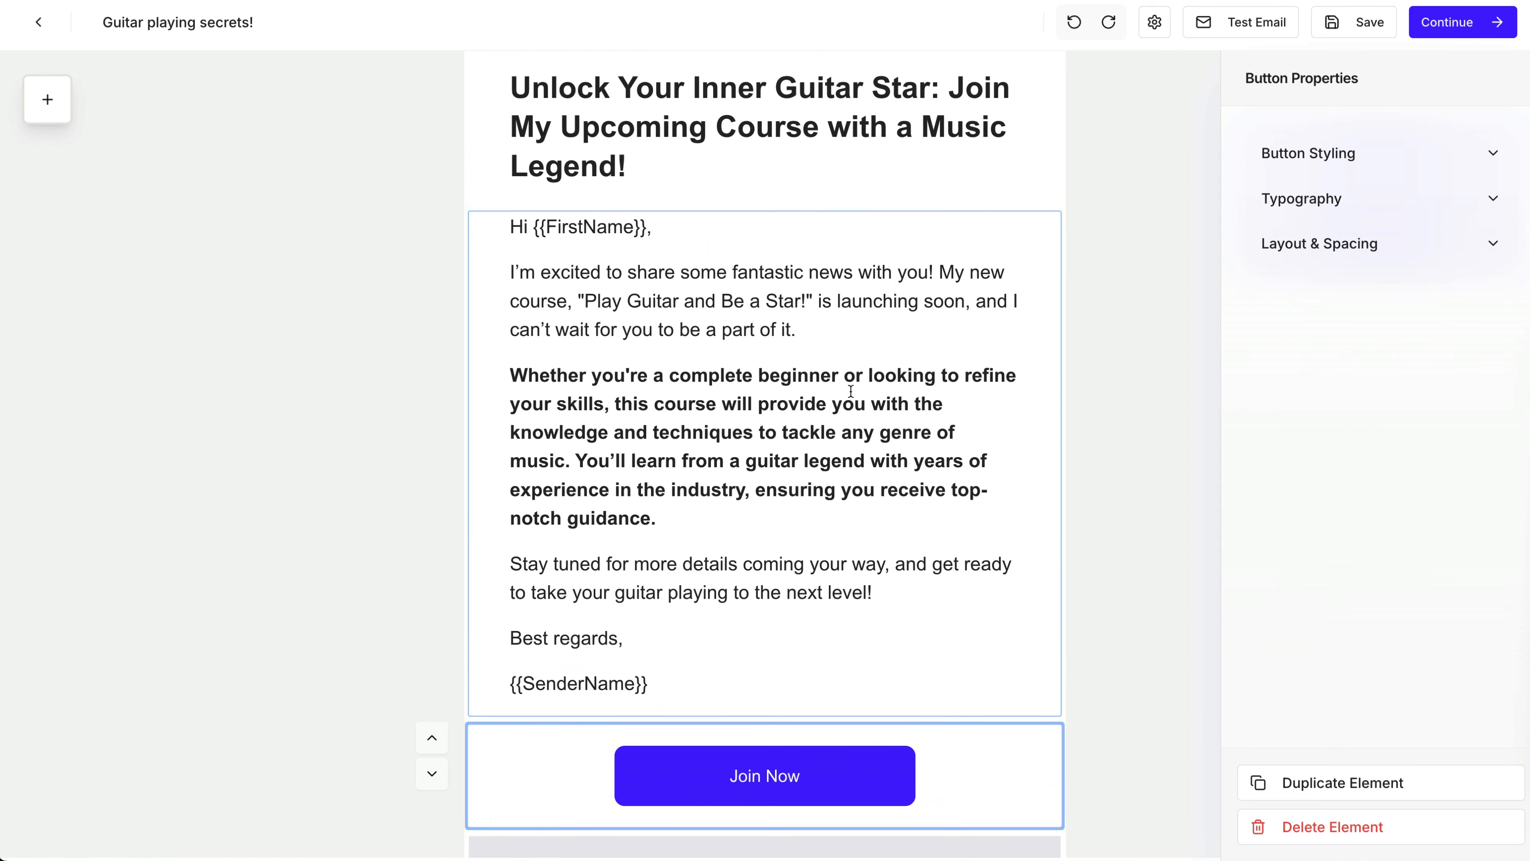
{"action": "scroll", "coordinate": [851, 391], "scroll_direction": "up", "scroll_amount": 5}
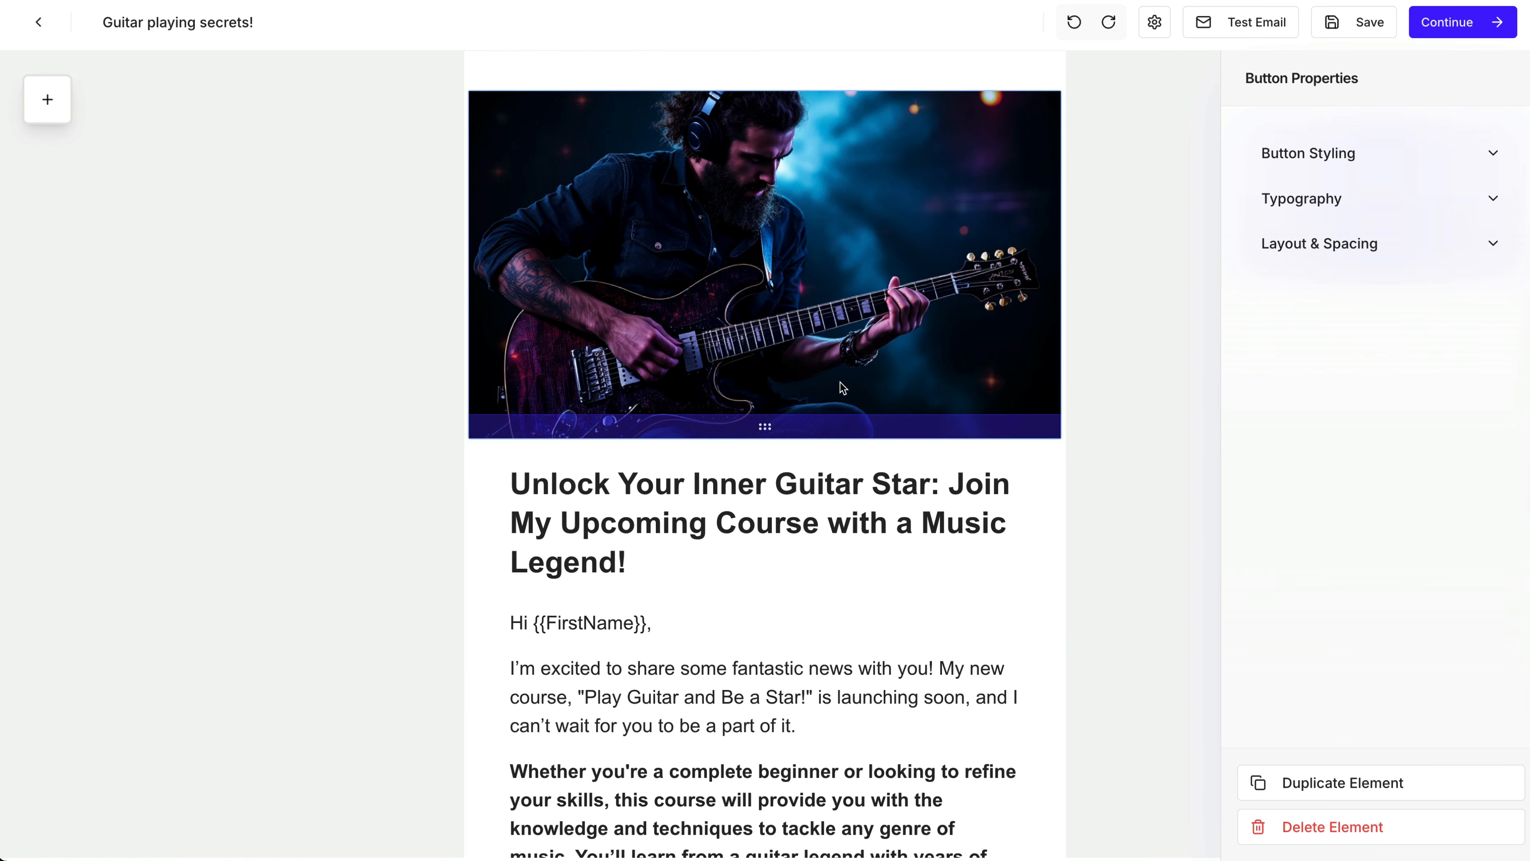
{"action": "left_click", "coordinate": [53, 102]}
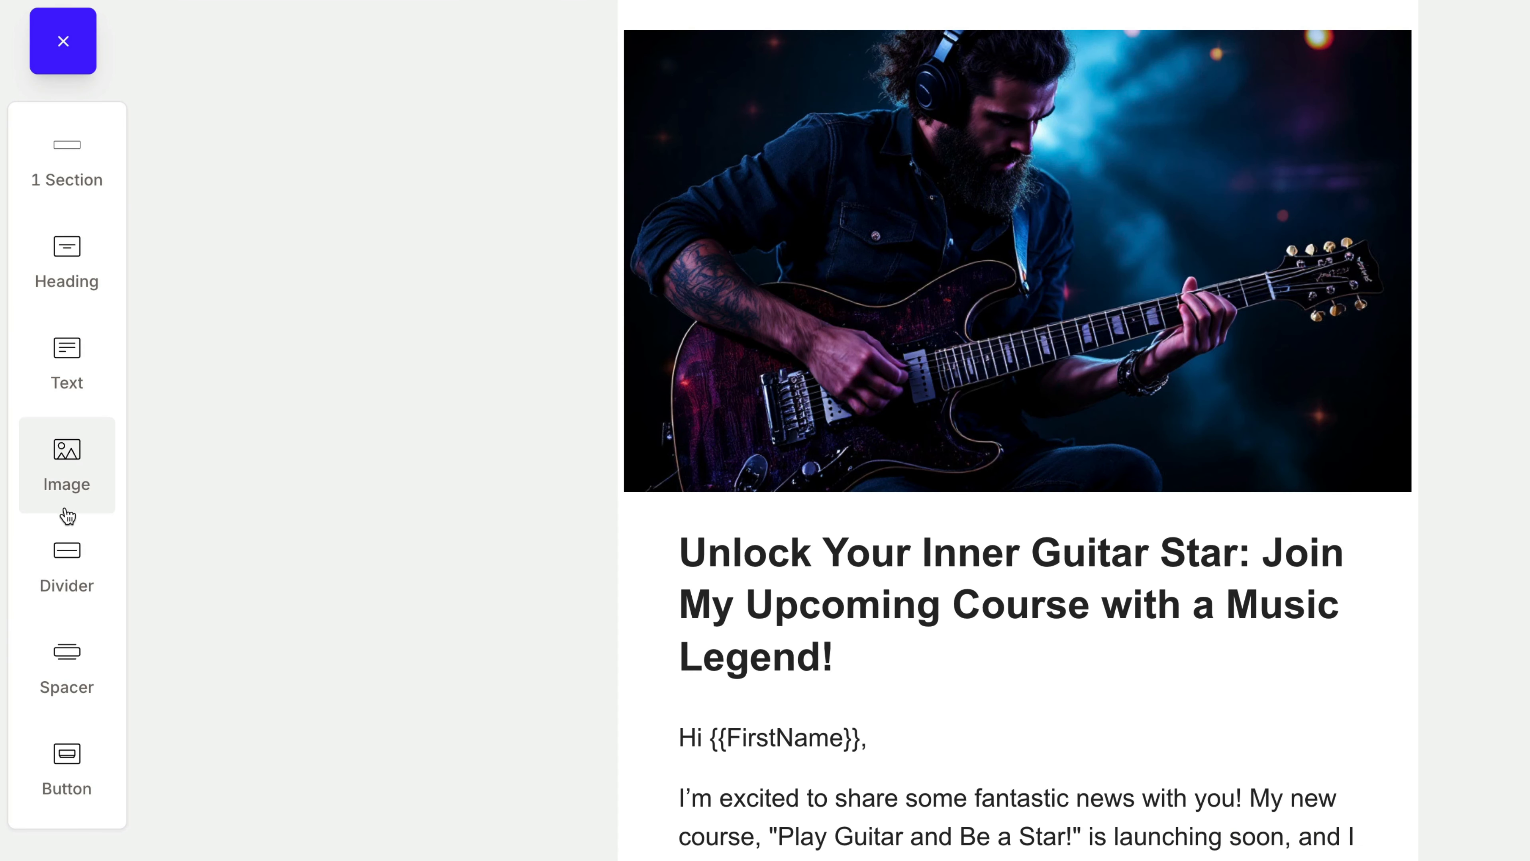
{"action": "left_click_drag", "start_coordinate": [68, 574], "coordinate": [1028, 683]}
{"action": "left_click", "coordinate": [1027, 731]}
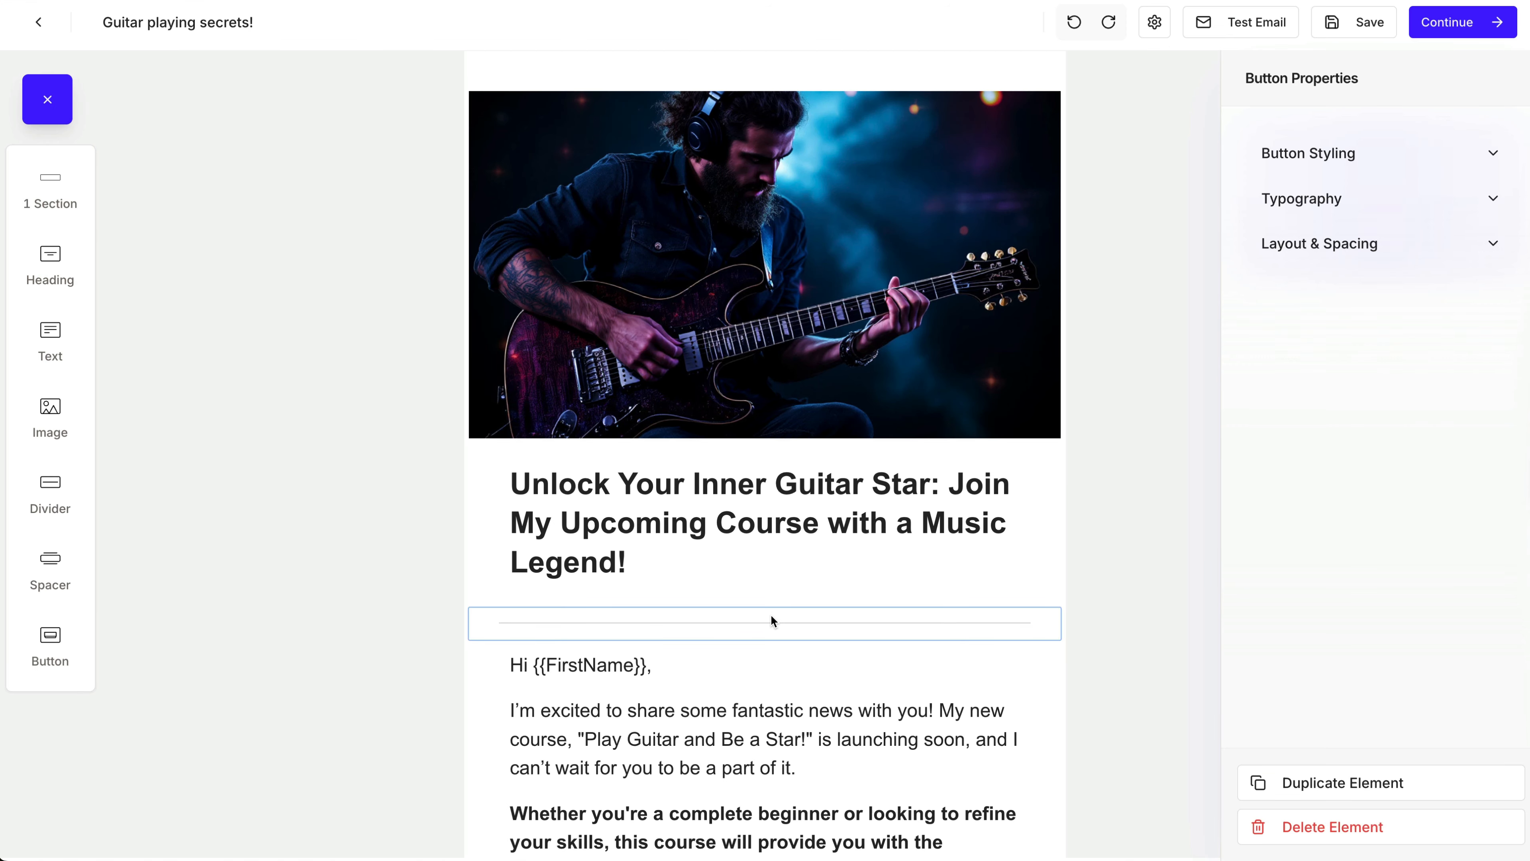
Set the new divider's color to red, #f50000.
{"action": "left_click", "coordinate": [773, 621]}
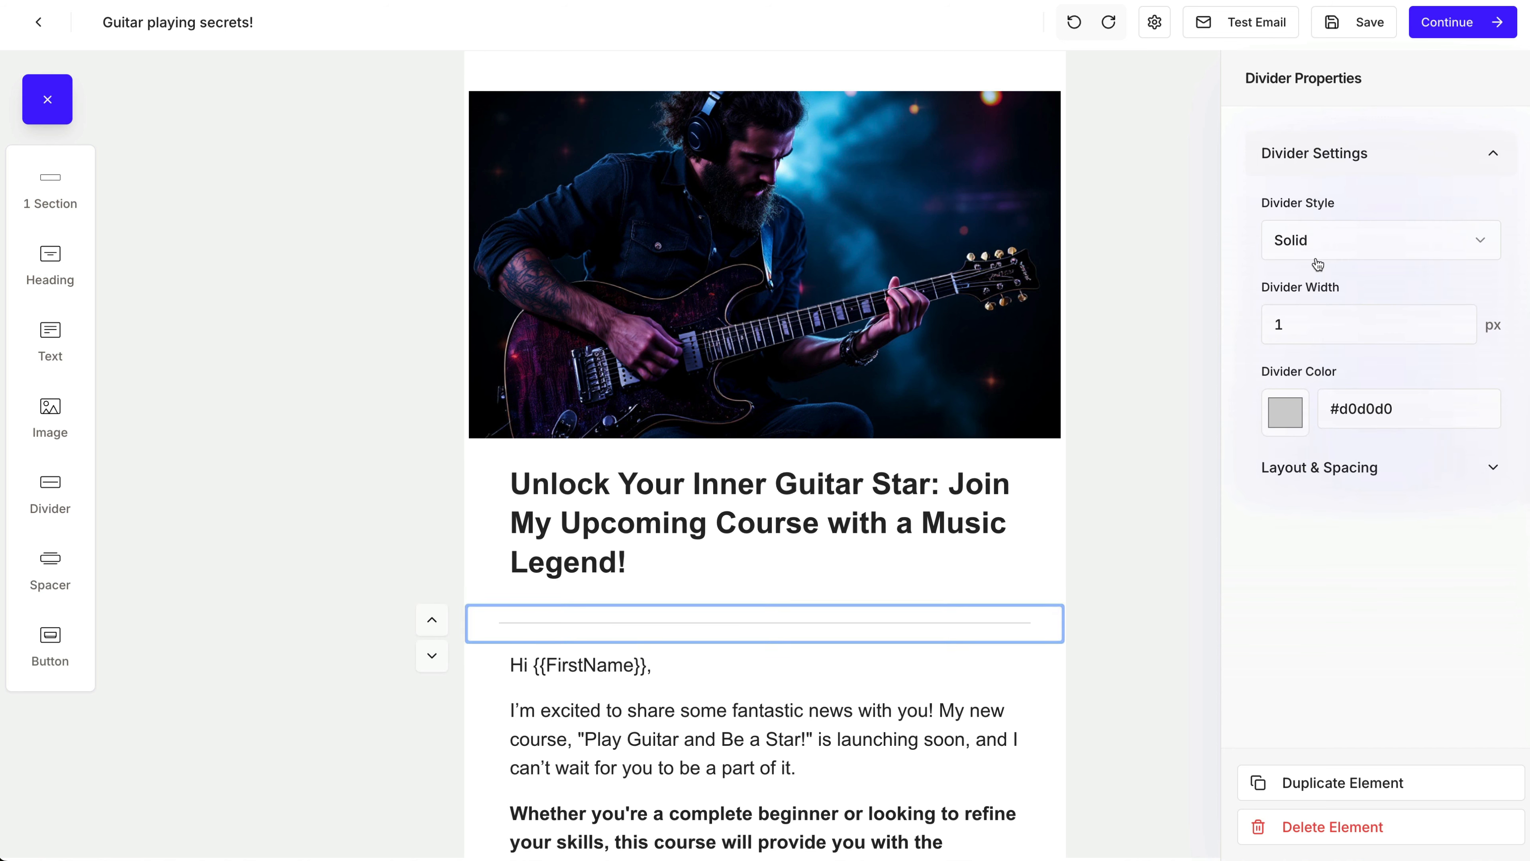
{"action": "left_click", "coordinate": [1285, 412]}
{"action": "left_click_drag", "start_coordinate": [1291, 479], "coordinate": [1504, 449]}
{"action": "left_click", "coordinate": [1508, 423]}
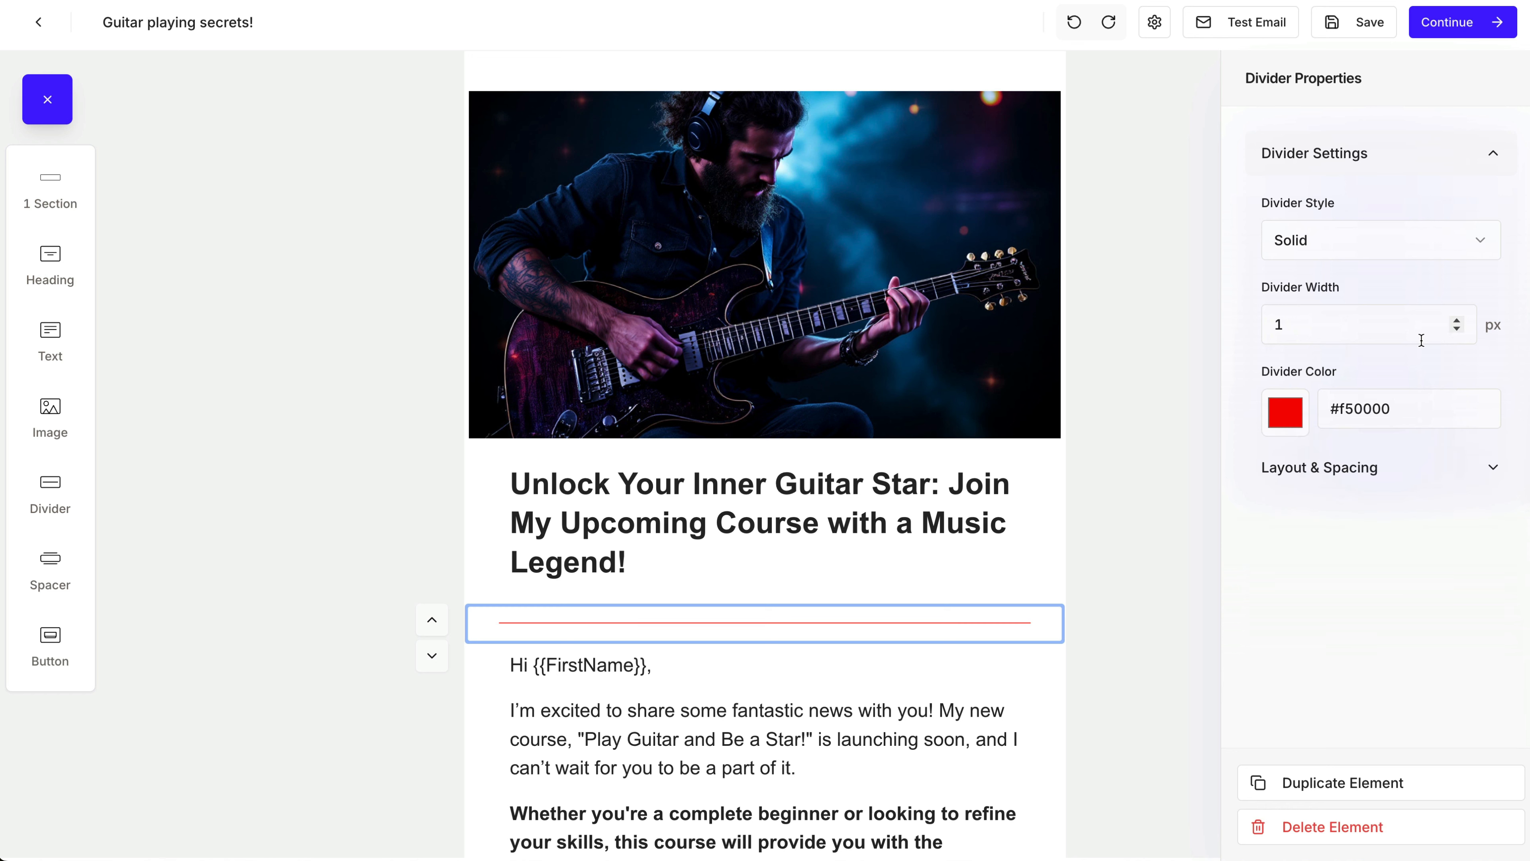
Set the divider's style to Dashed and close the list of insertable elements.
{"action": "left_click", "coordinate": [1407, 331]}
{"action": "left_click", "coordinate": [1358, 241]}
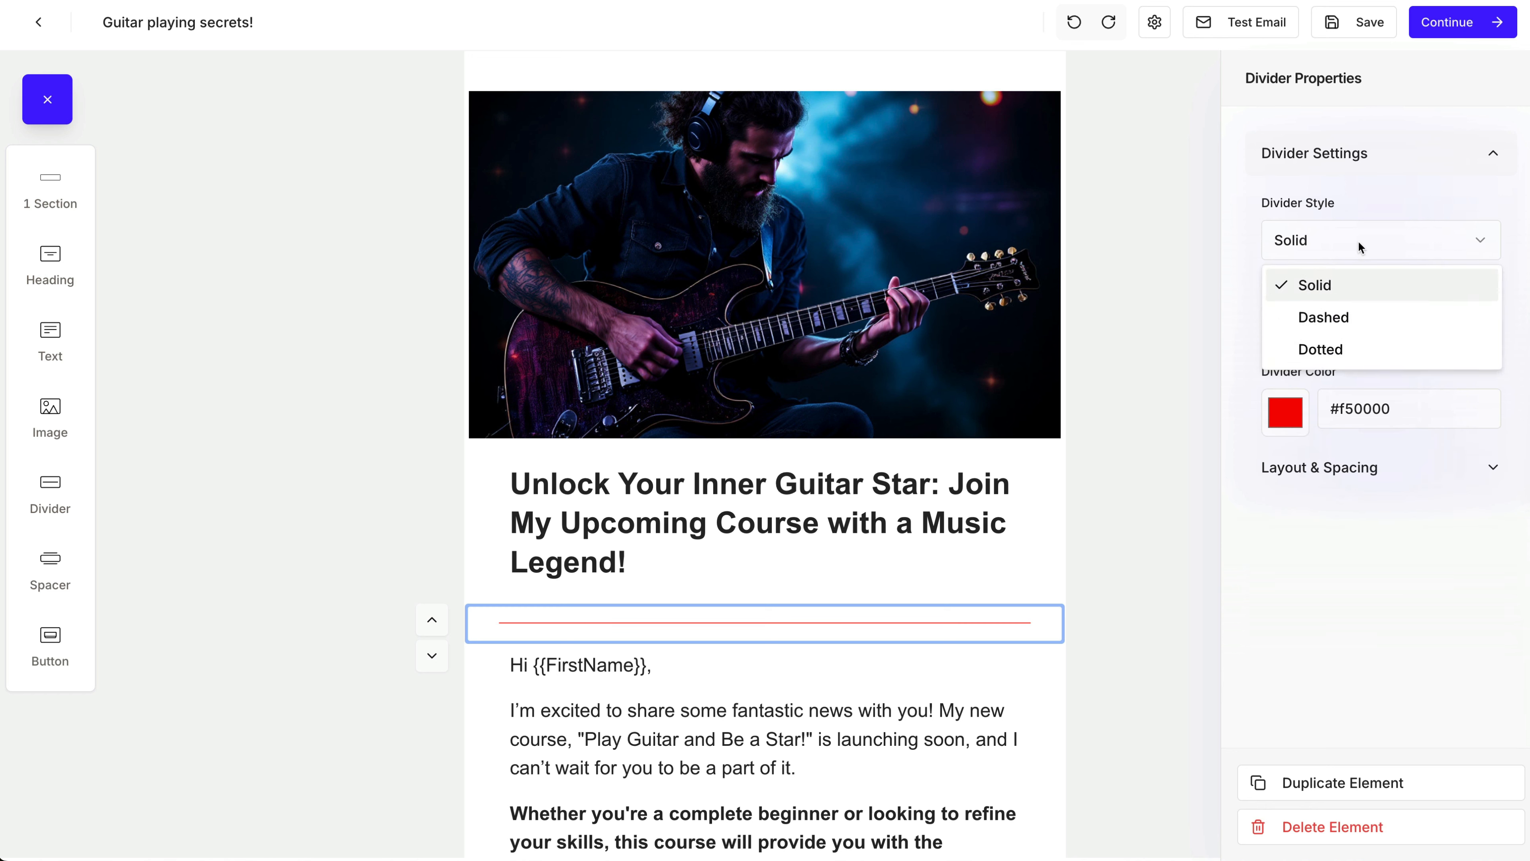
{"action": "left_click", "coordinate": [1349, 325]}
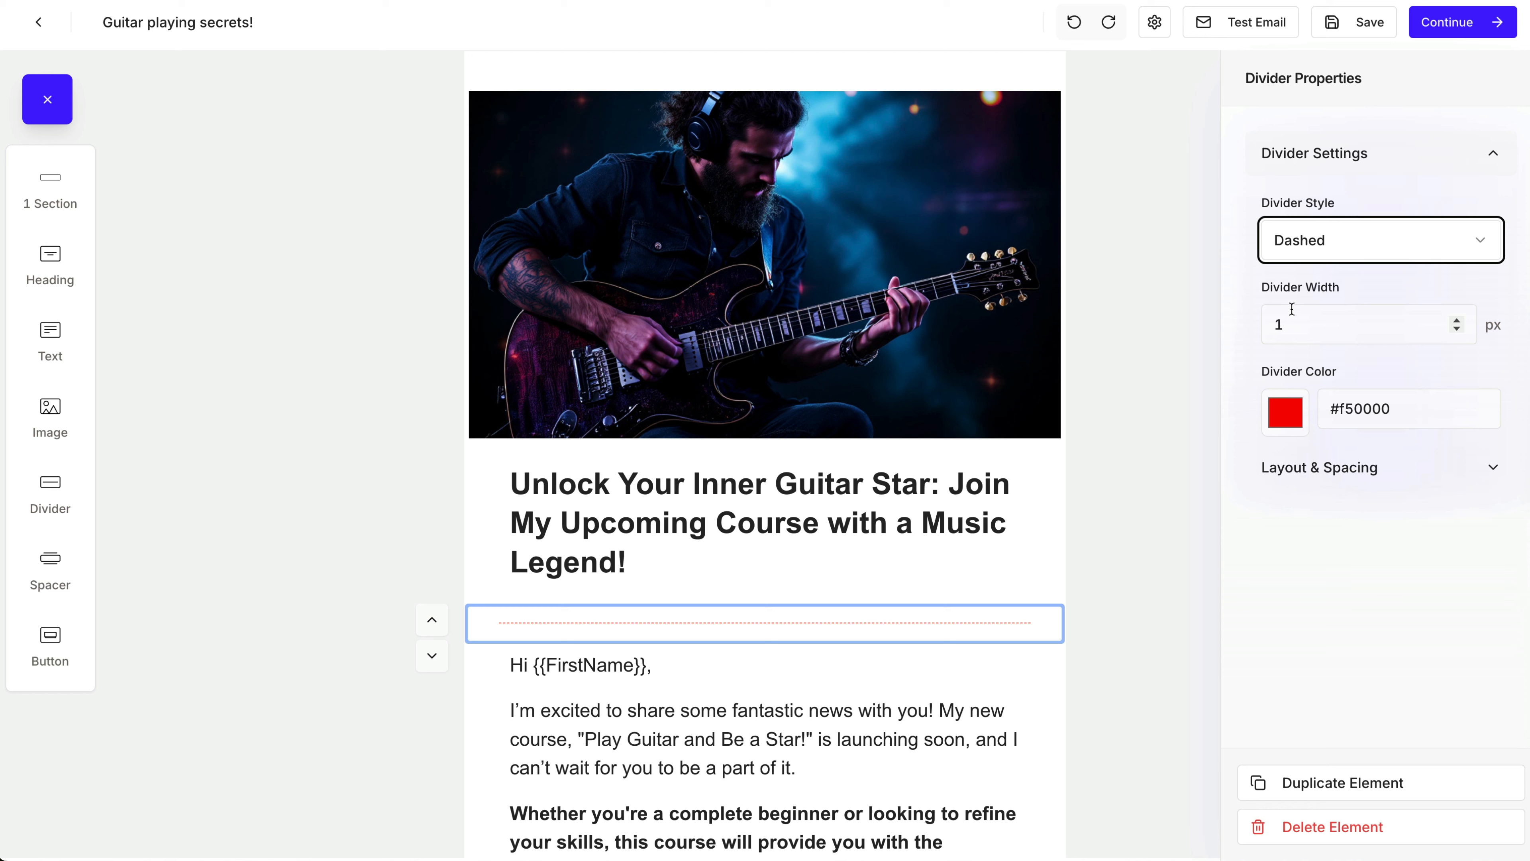
{"action": "left_click", "coordinate": [1257, 307]}
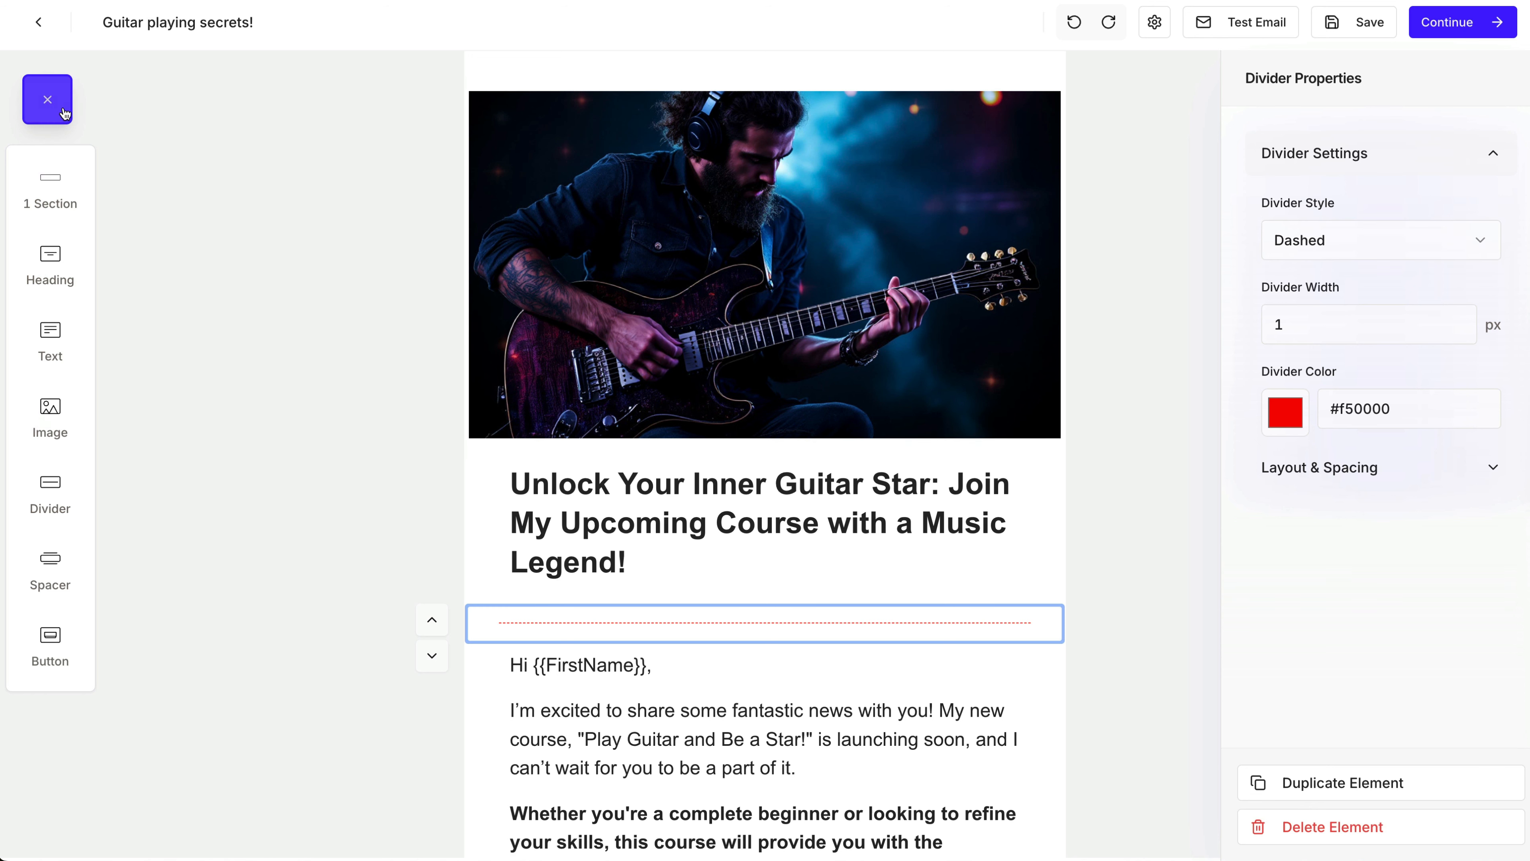
{"action": "left_click", "coordinate": [47, 99]}
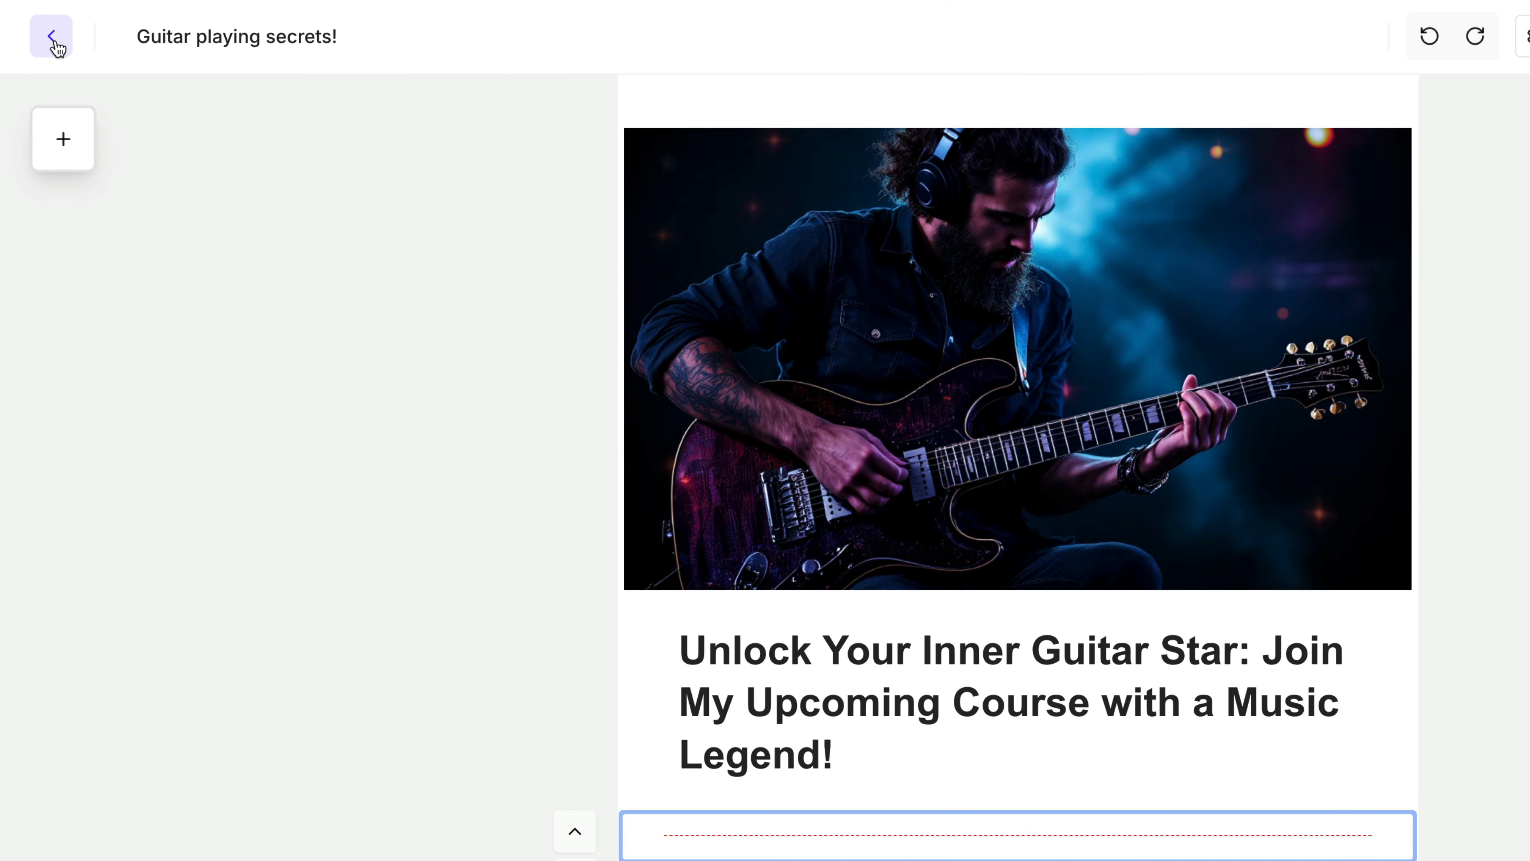
Leave the email editor for the broadcasts list and start a new broadcast.
{"action": "left_click", "coordinate": [53, 38]}
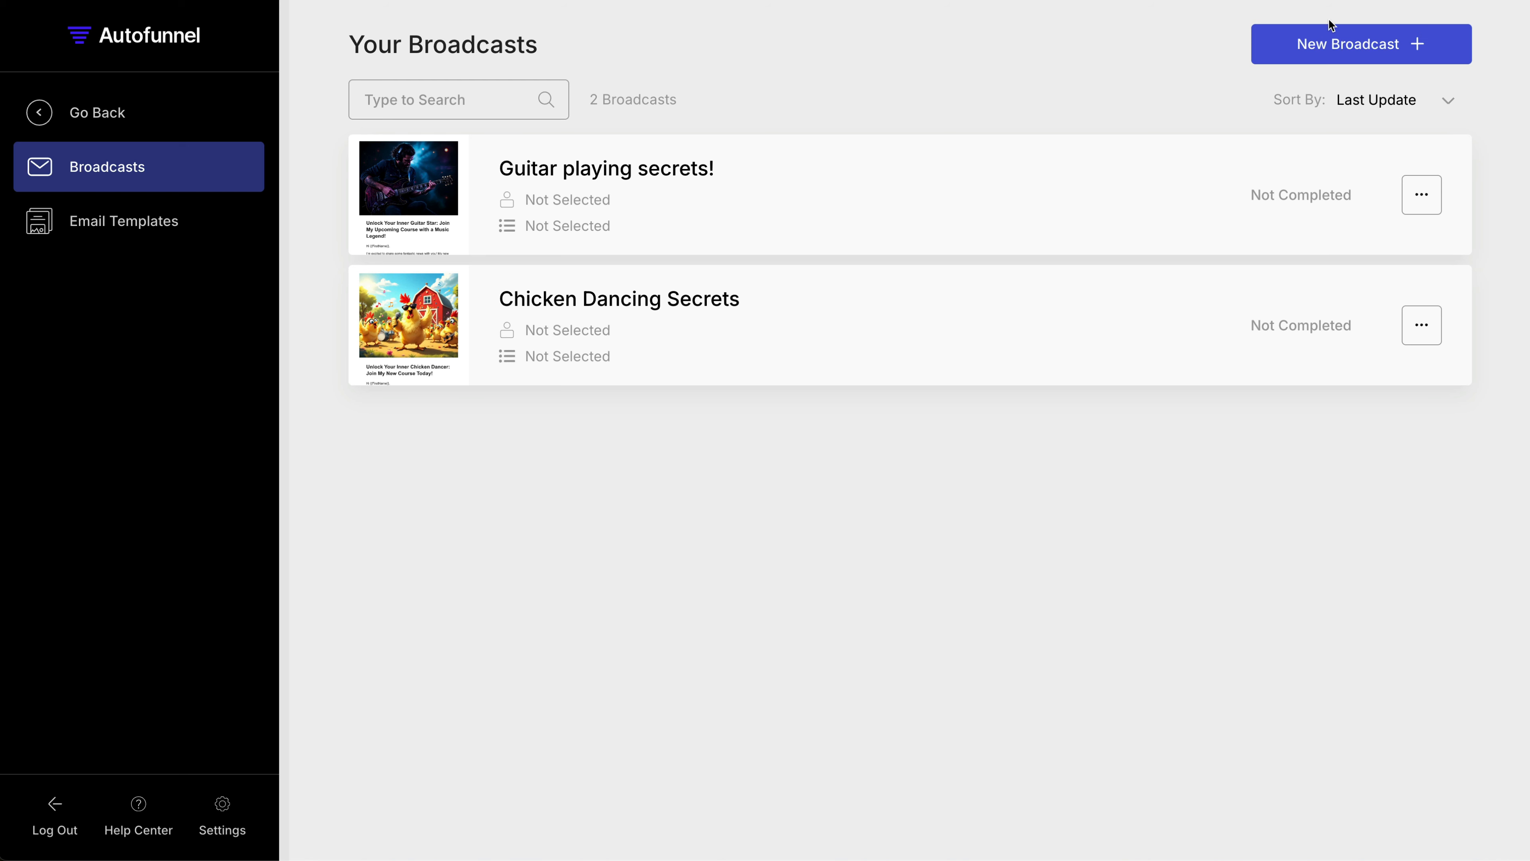
{"action": "left_click", "coordinate": [1353, 53]}
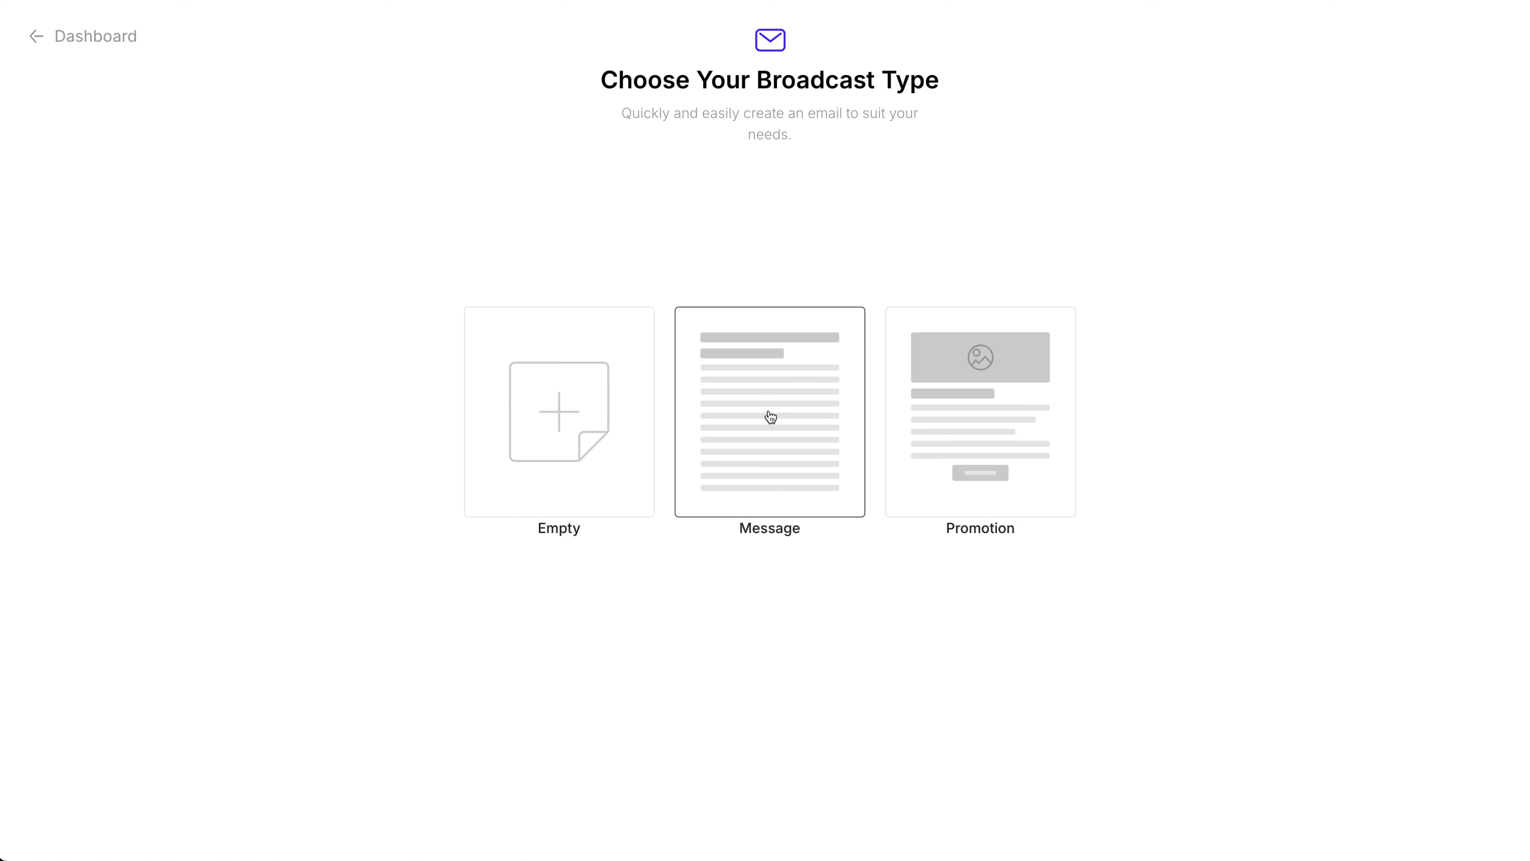
Choose the Promotion broadcast type, name it "Youtube Follower" and set the subject to "How To Get New Youtube Followers".
{"action": "left_click", "coordinate": [952, 449]}
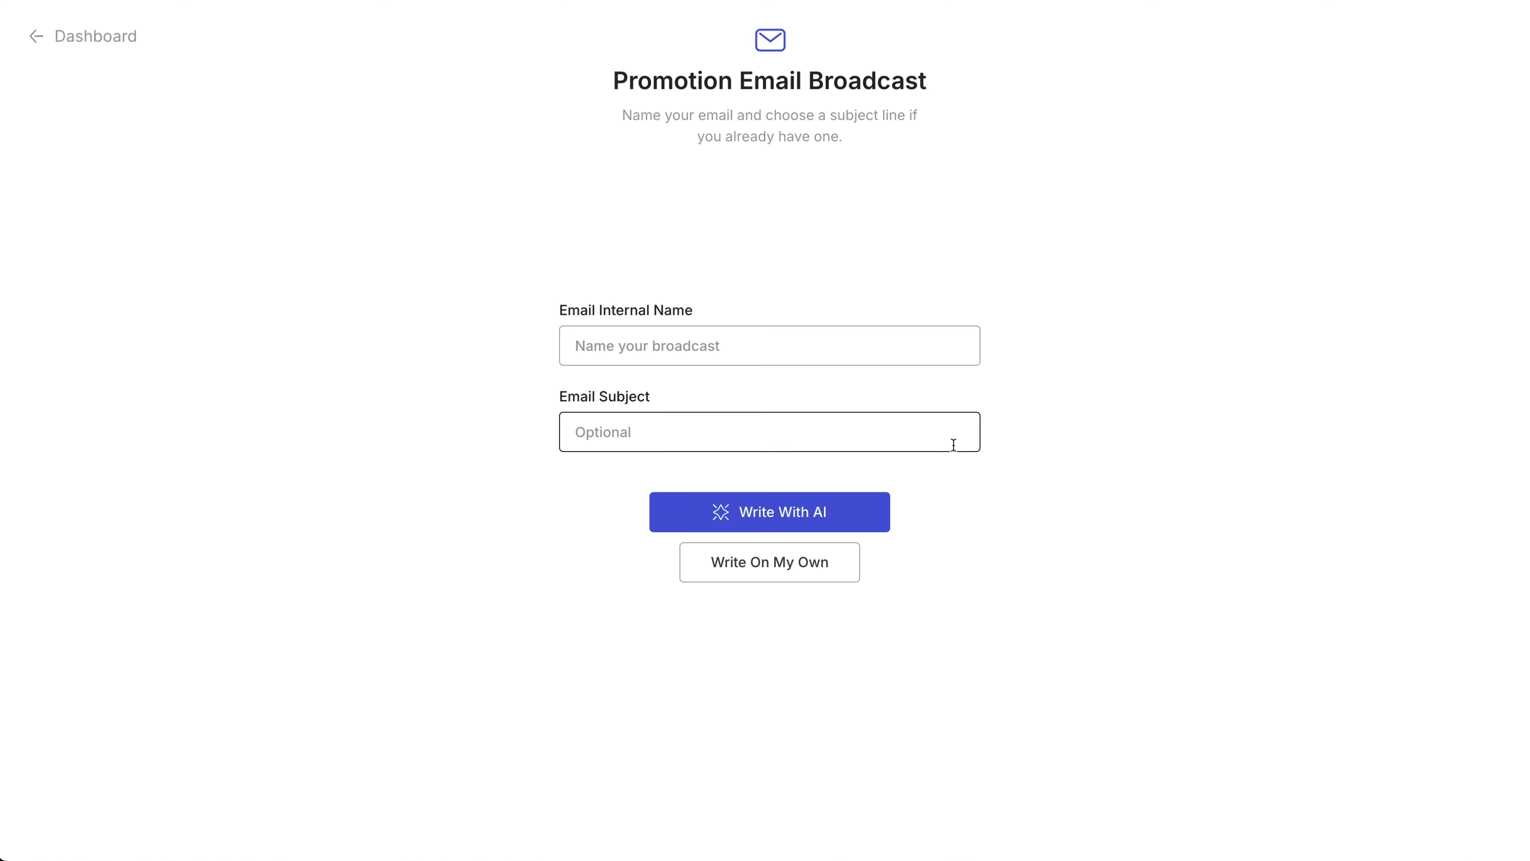
{"action": "left_click", "coordinate": [718, 348]}
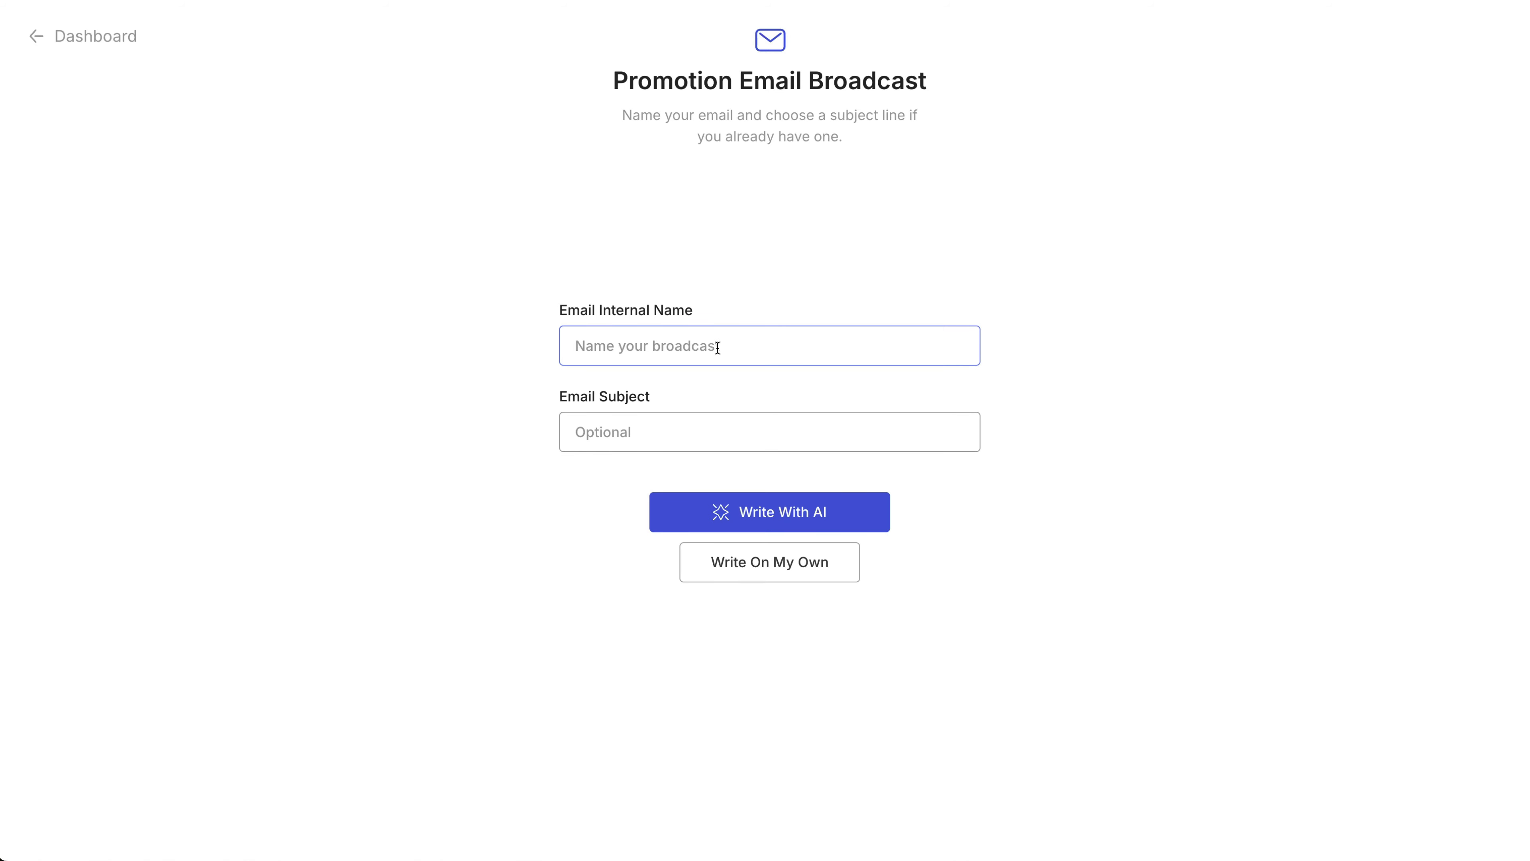
{"action": "type", "text": "Youtube Follower"}
{"action": "left_click", "coordinate": [638, 435]}
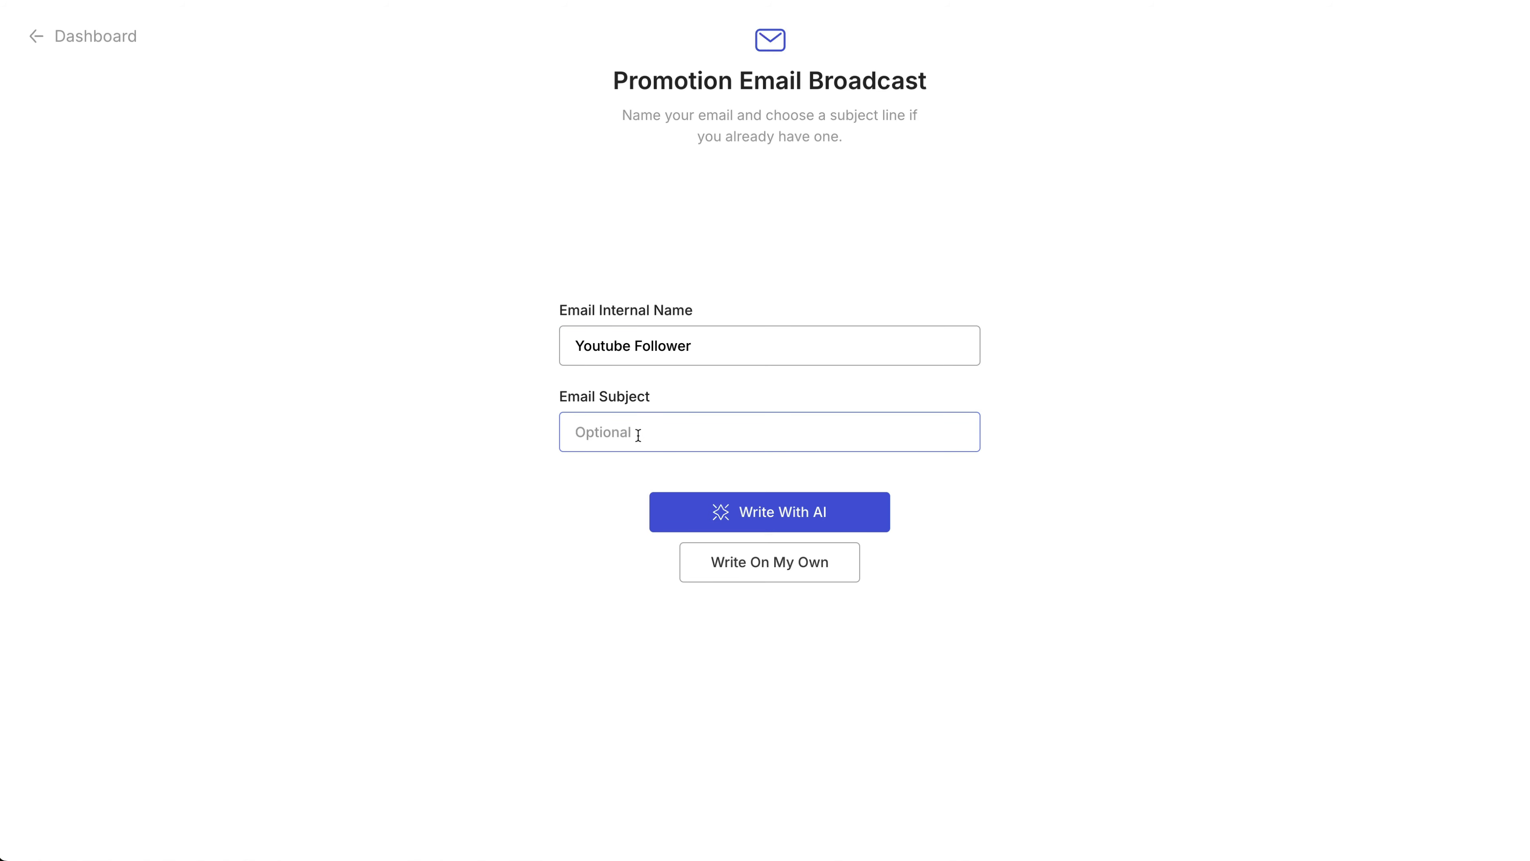
{"action": "type", "text": "How To Get New Youtube Followers"}
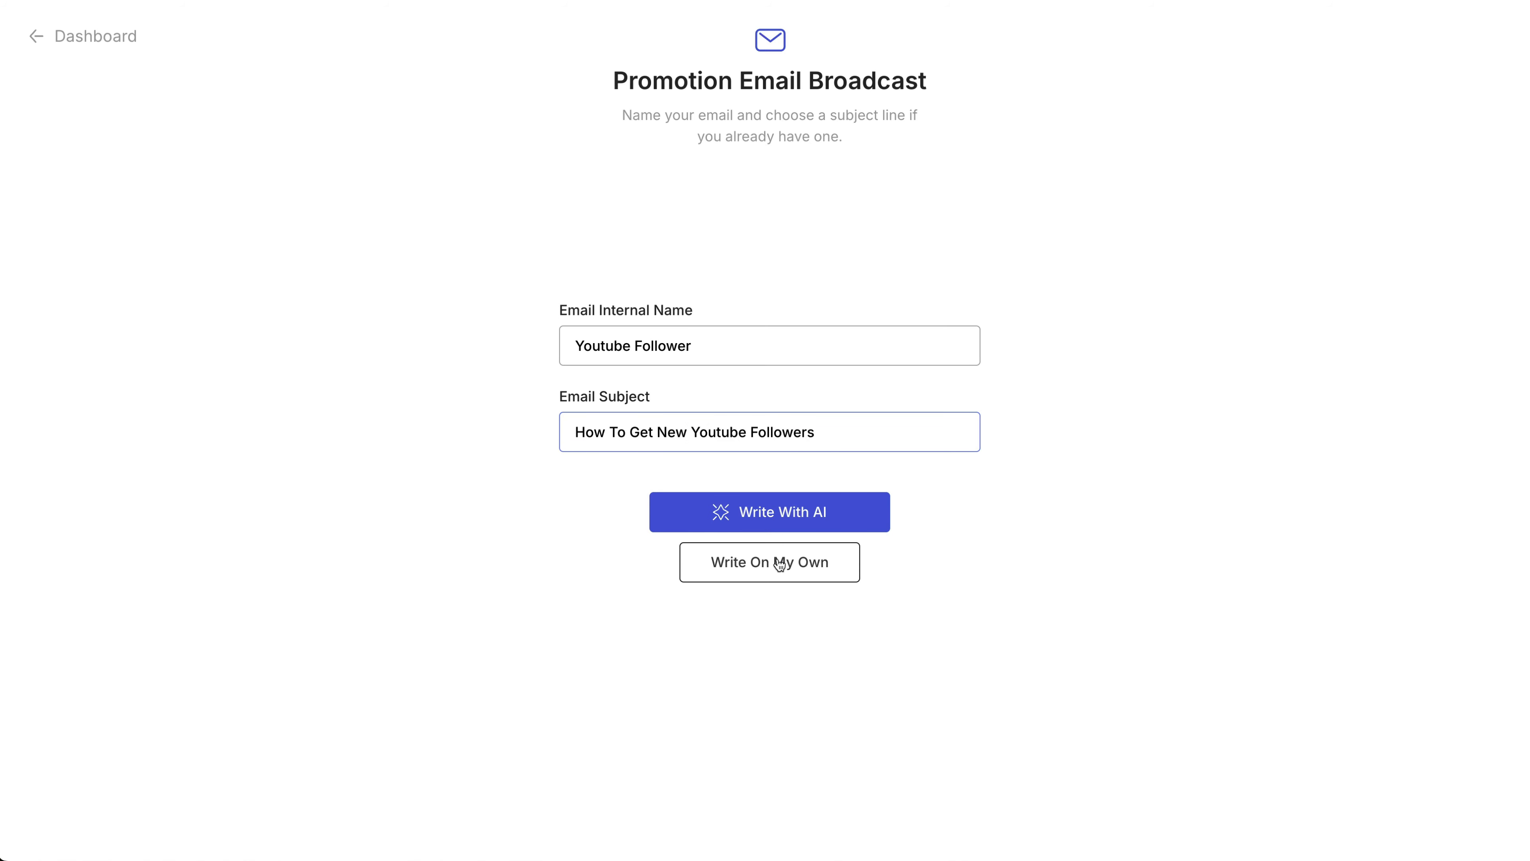
Choose AI writing and describe the email as "I created a new course and it teacvhes people how to get 1,000,000 followers on Youtube.".
{"action": "left_click", "coordinate": [801, 522]}
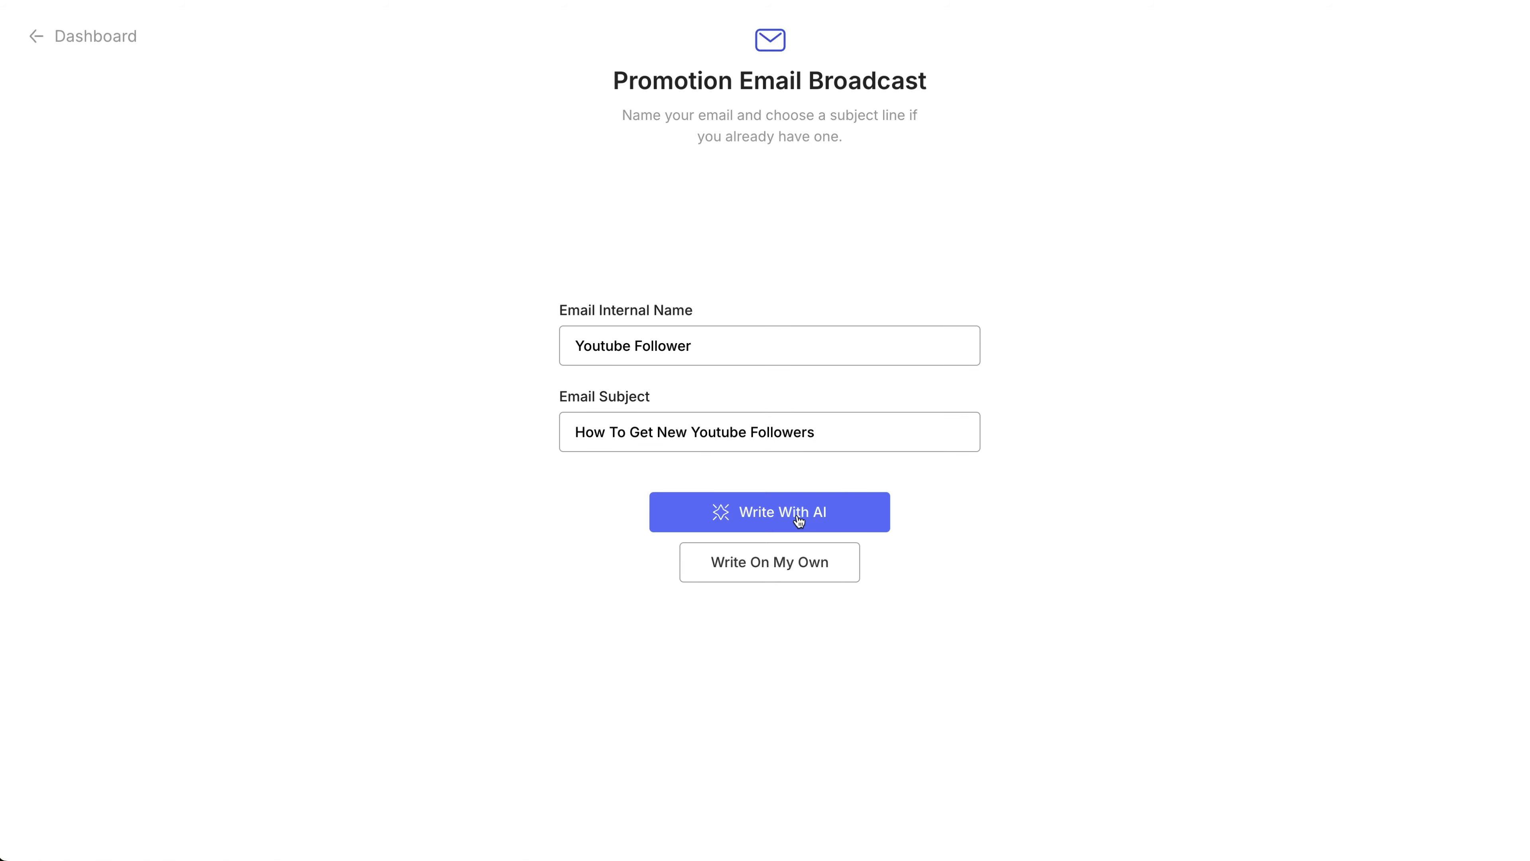
{"action": "left_click", "coordinate": [768, 425]}
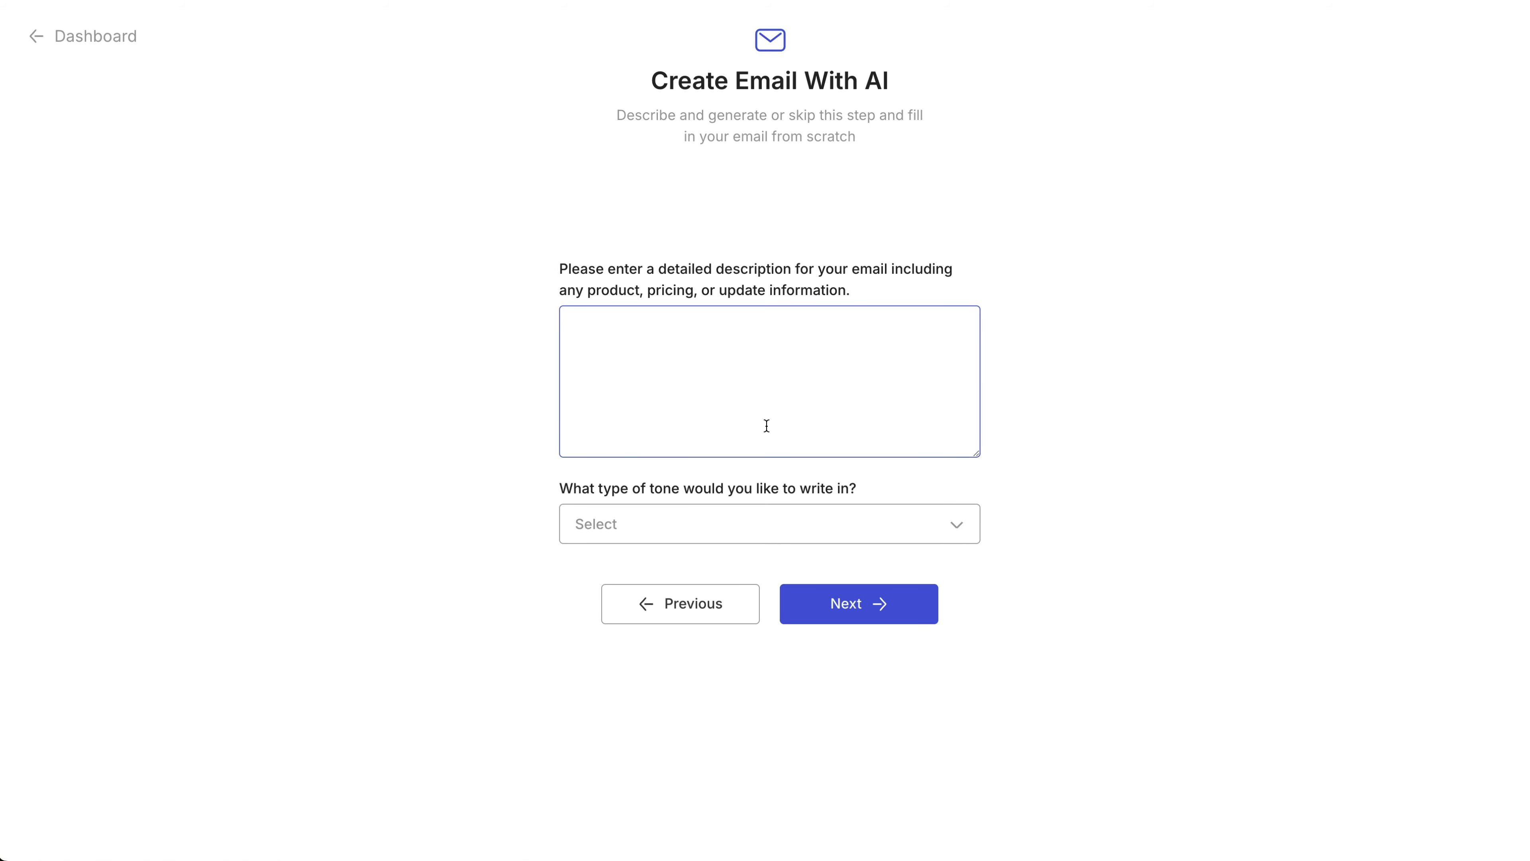
{"action": "type", "text": "I created a new course and"}
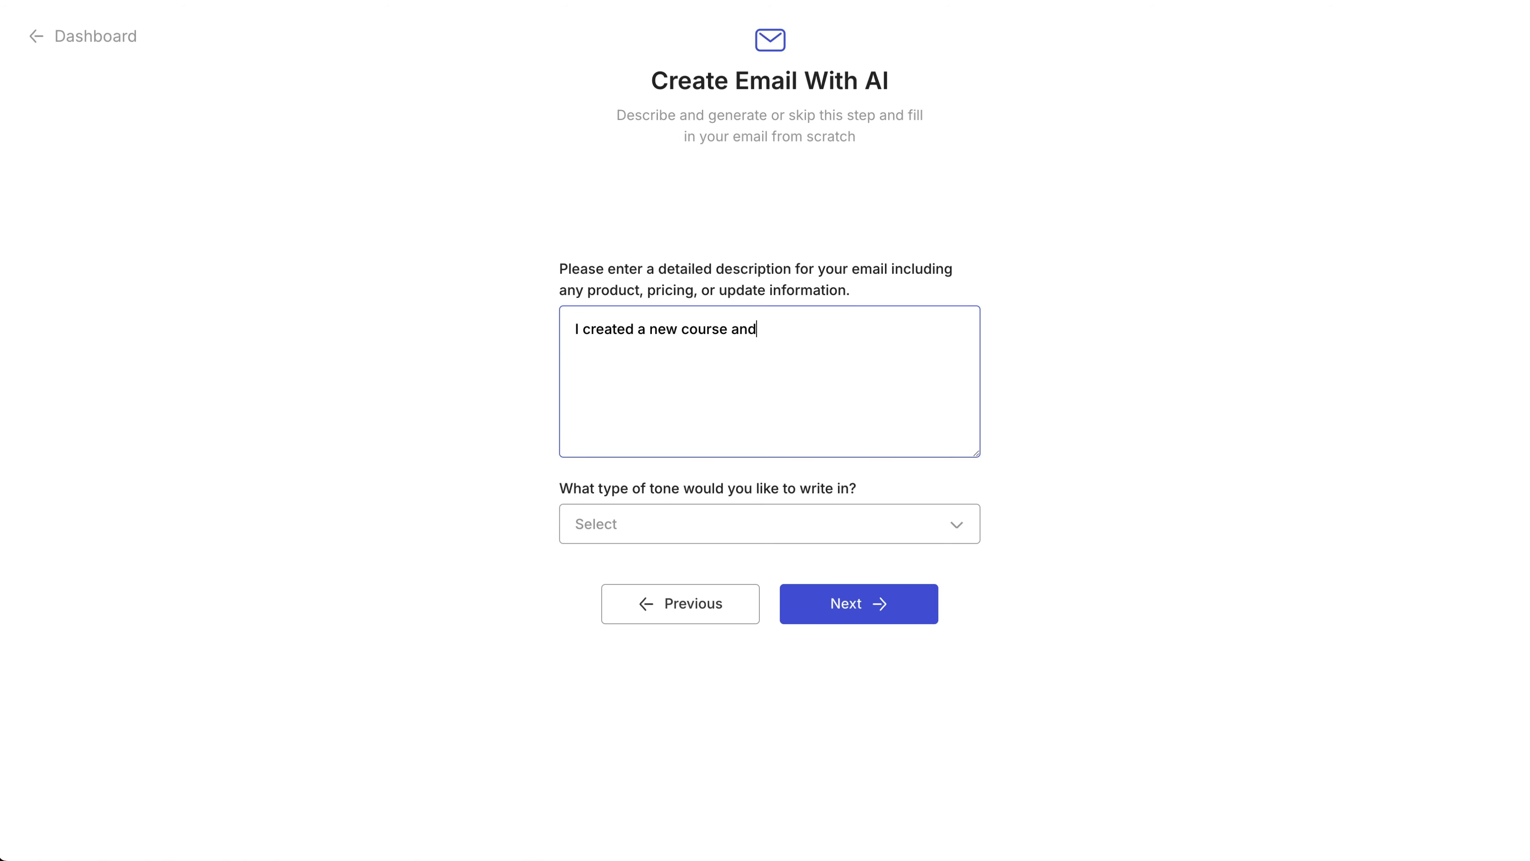
{"action": "type", "text": " it teacvhes people how to g"}
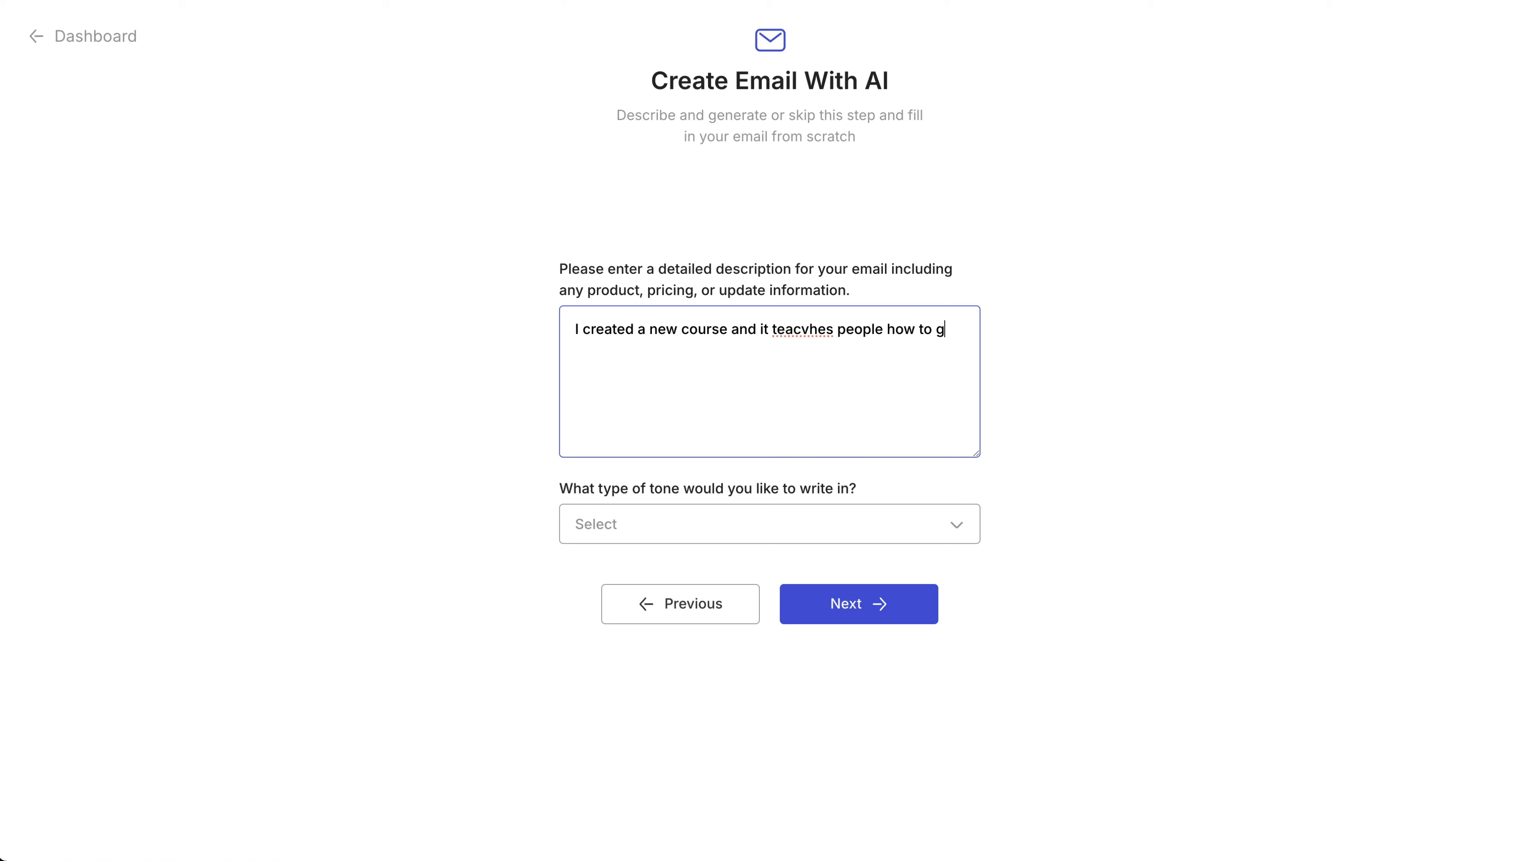
{"action": "type", "text": "et 1,000,000 followers on Youtube."}
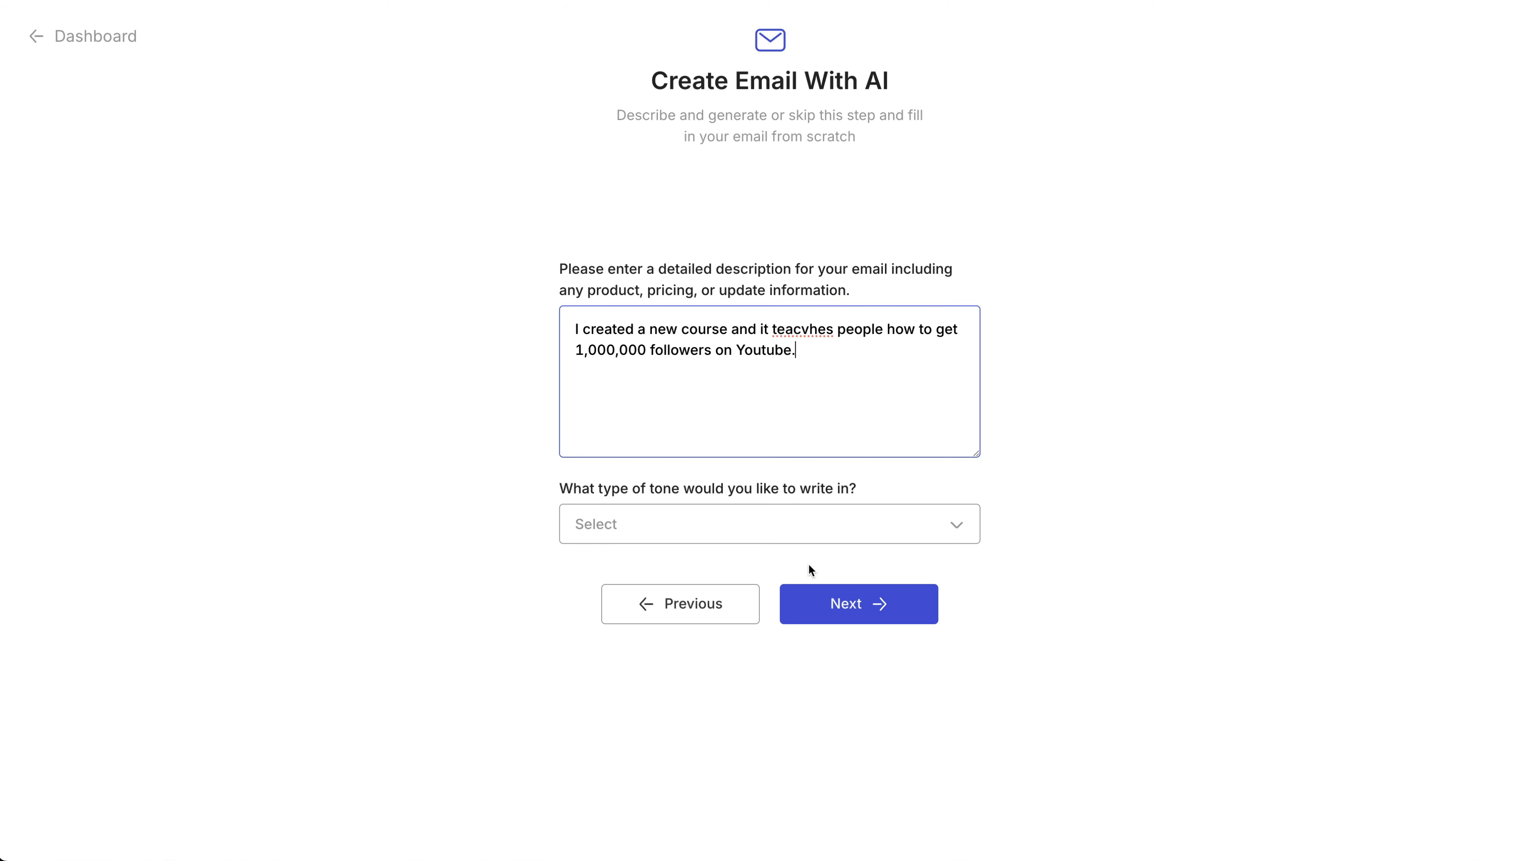
Set the writing tone to Conversational and generate the email.
{"action": "left_click", "coordinate": [620, 522]}
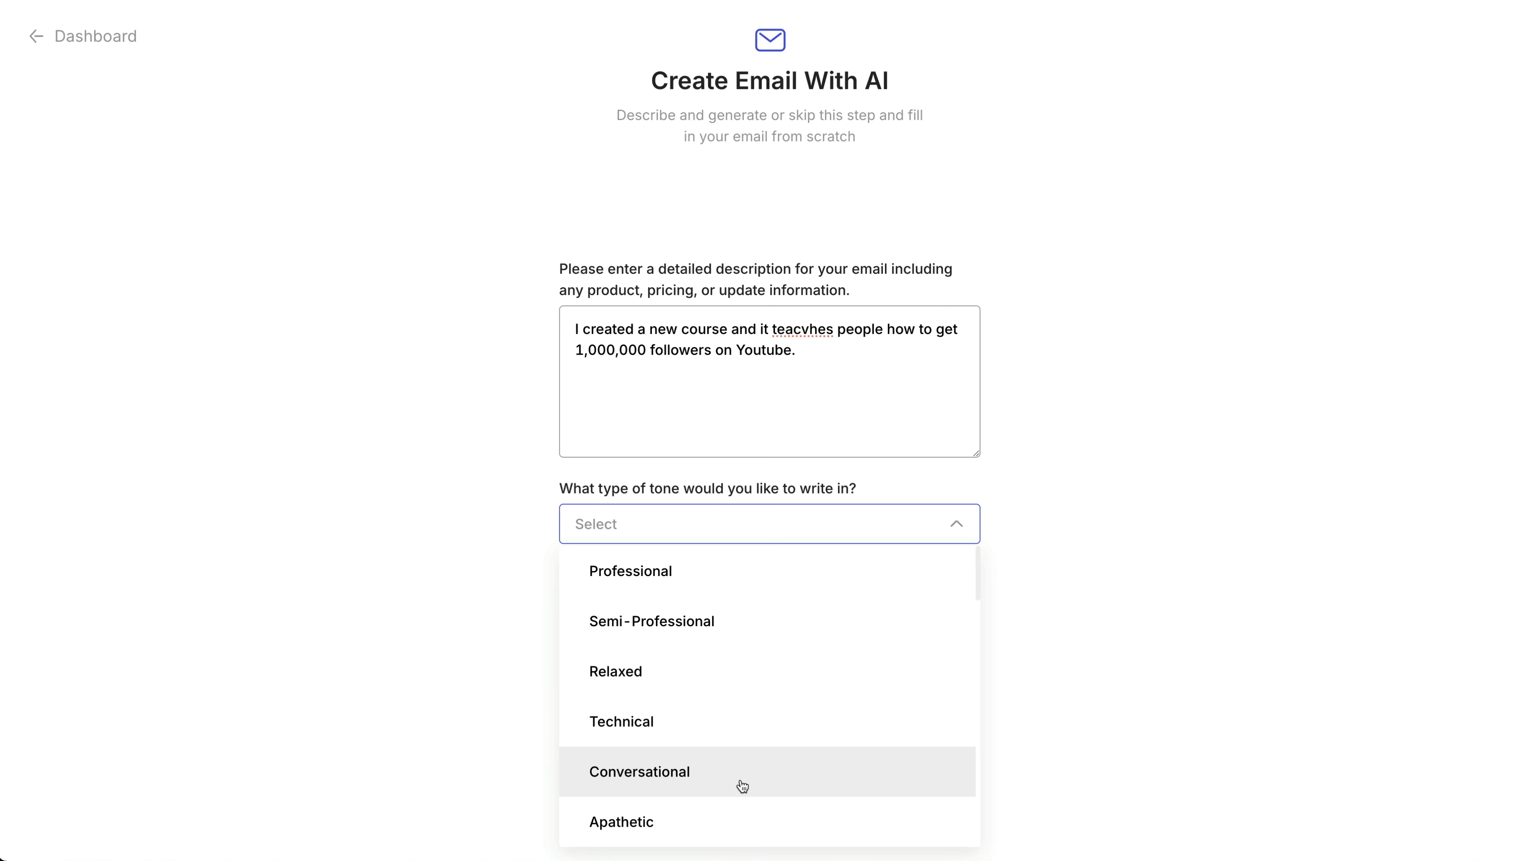
{"action": "scroll", "coordinate": [755, 749], "scroll_direction": "down", "scroll_amount": 3}
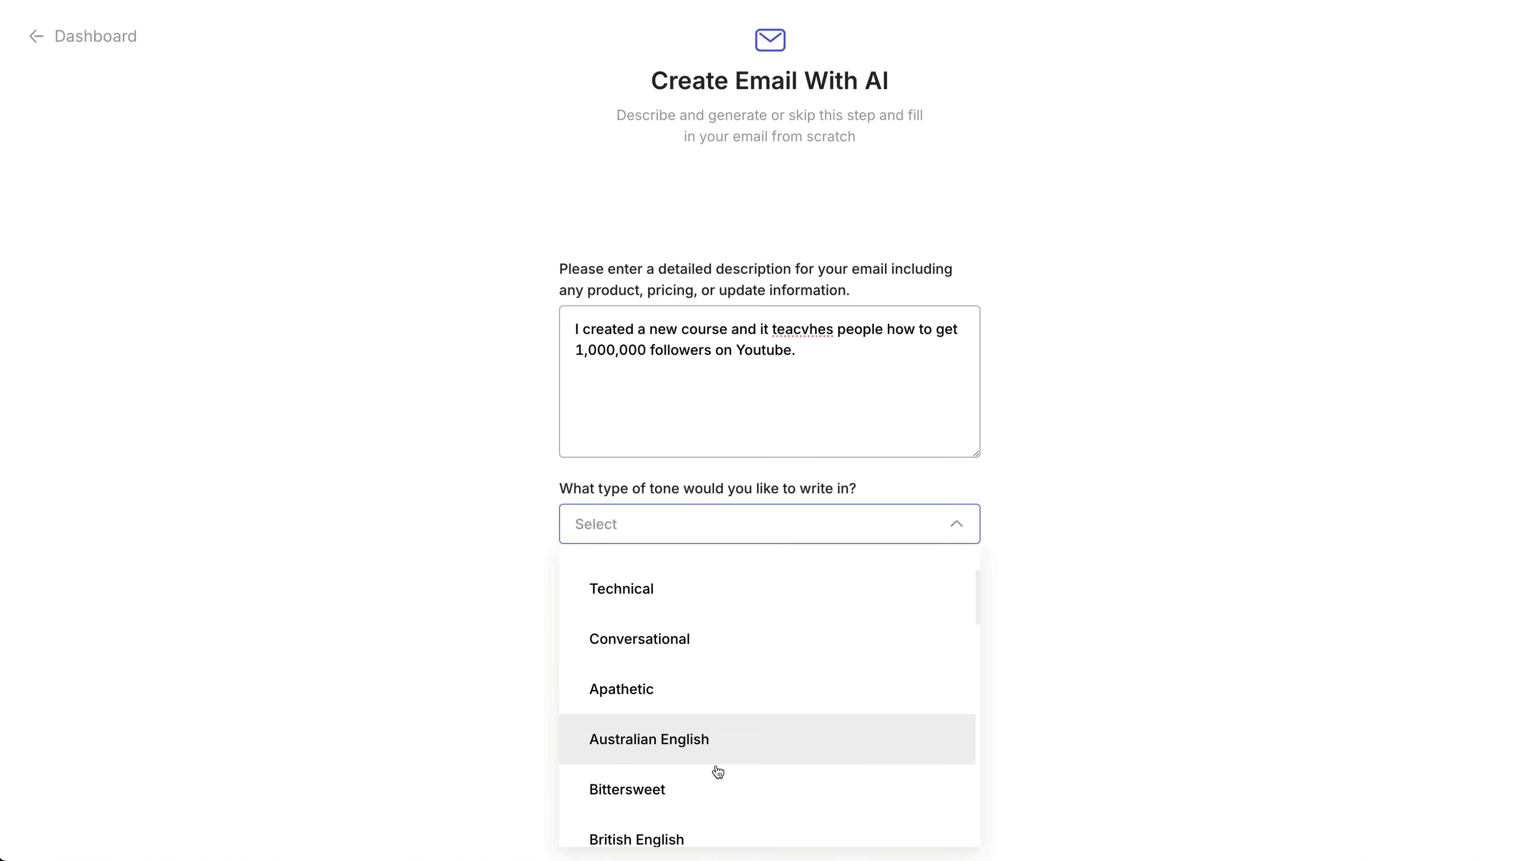
{"action": "scroll", "coordinate": [721, 779], "scroll_direction": "down", "scroll_amount": 1}
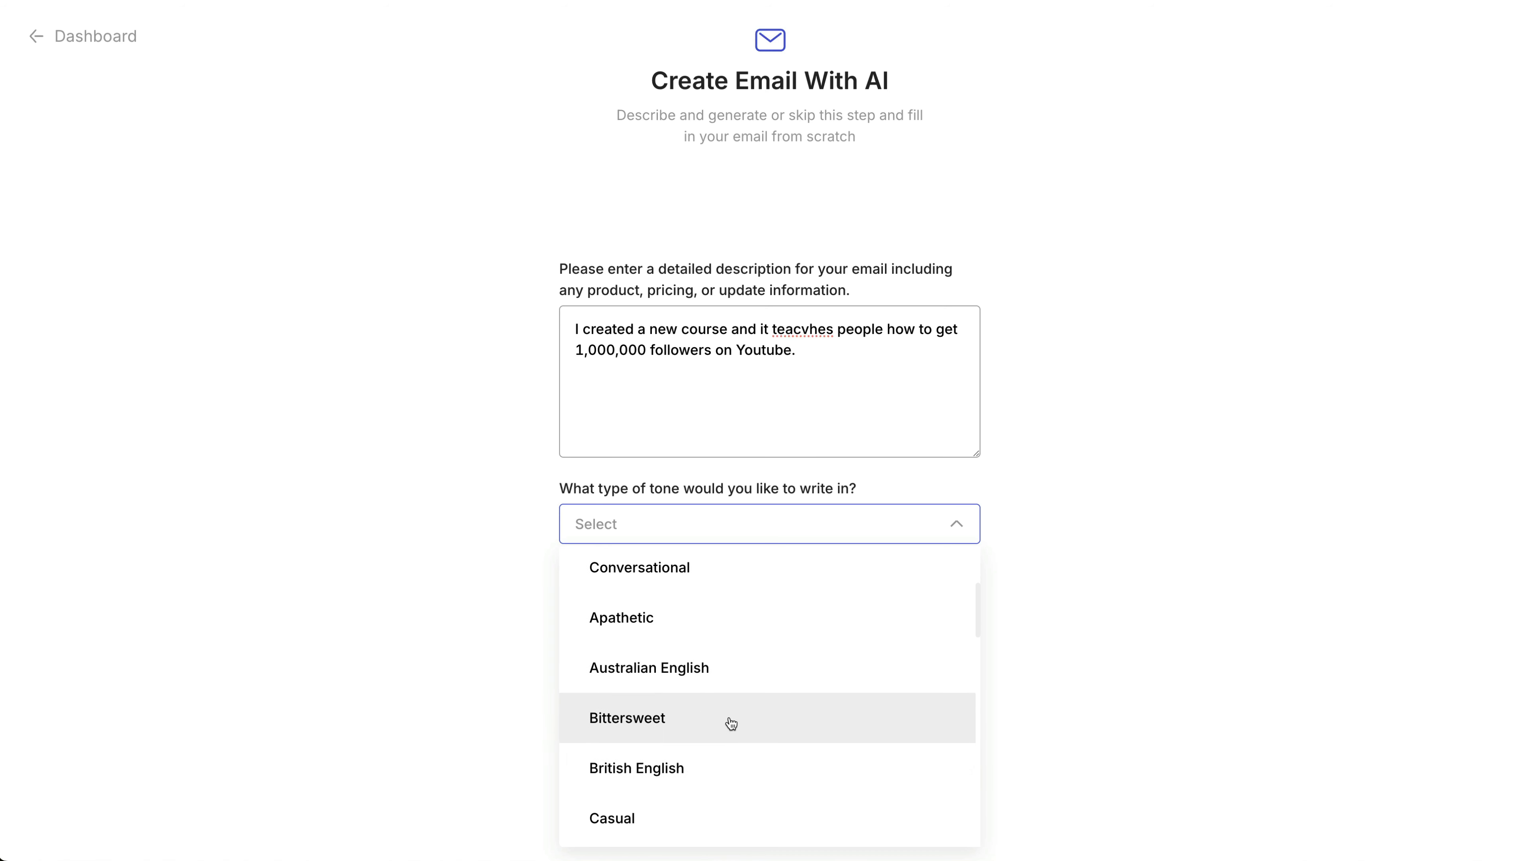
{"action": "scroll", "coordinate": [733, 722], "scroll_direction": "down", "scroll_amount": 10}
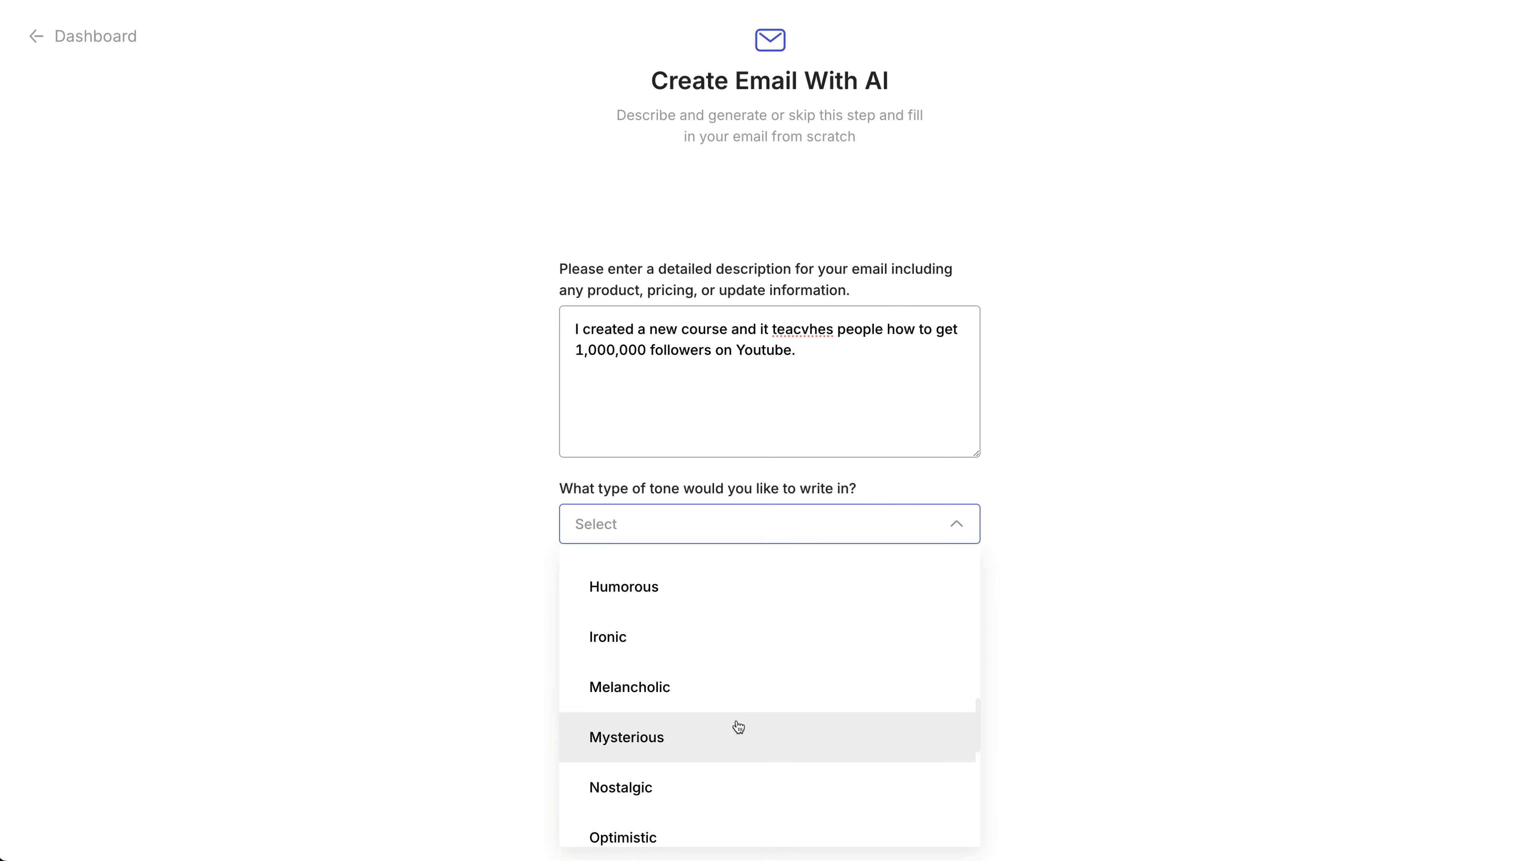
{"action": "scroll", "coordinate": [739, 726], "scroll_direction": "down", "scroll_amount": 5}
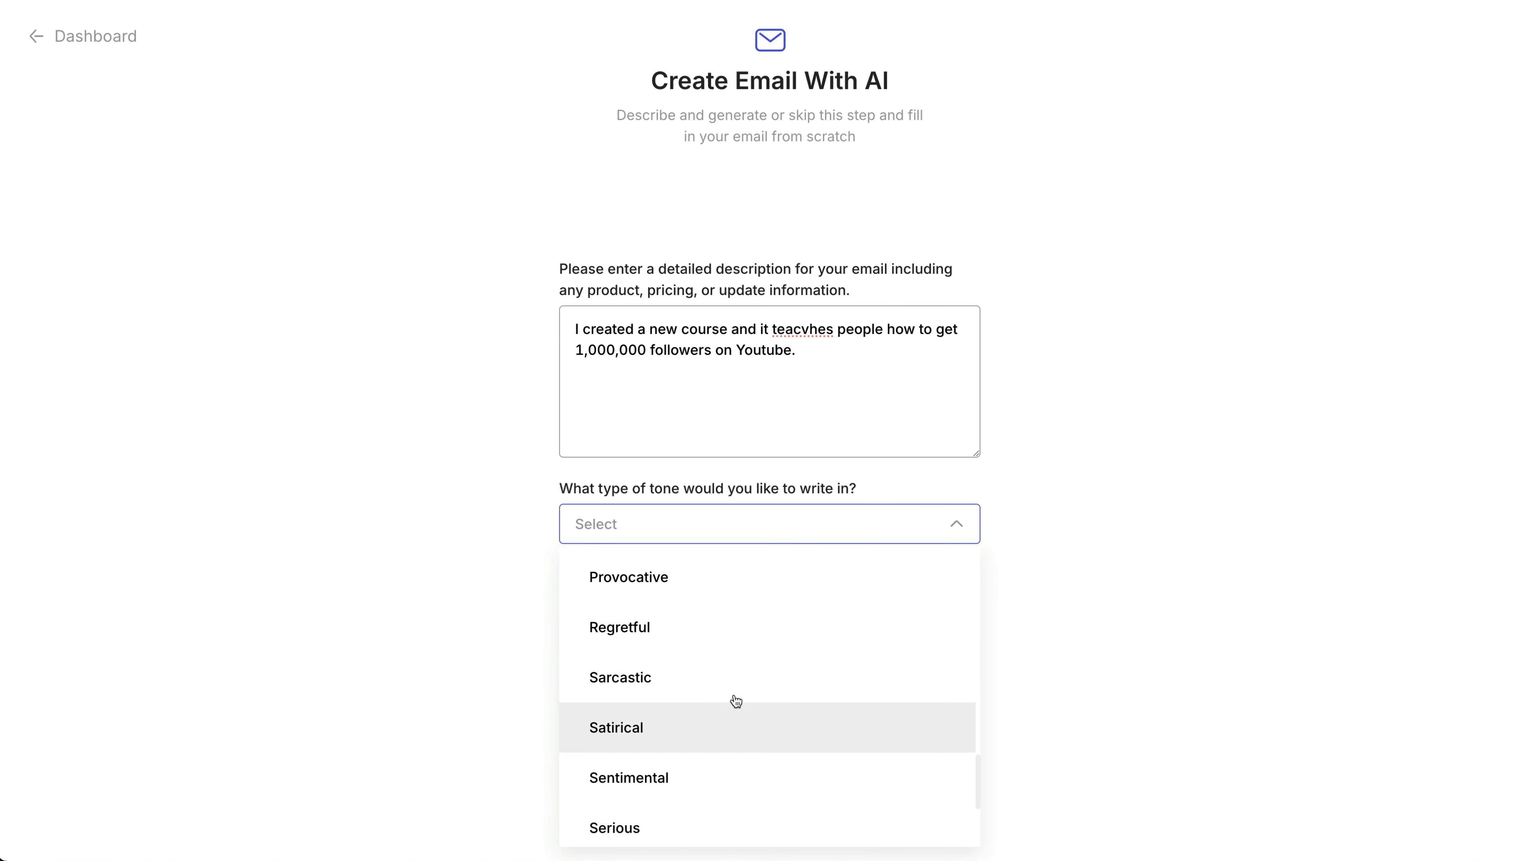
{"action": "left_click", "coordinate": [1184, 559]}
{"action": "left_click", "coordinate": [834, 517]}
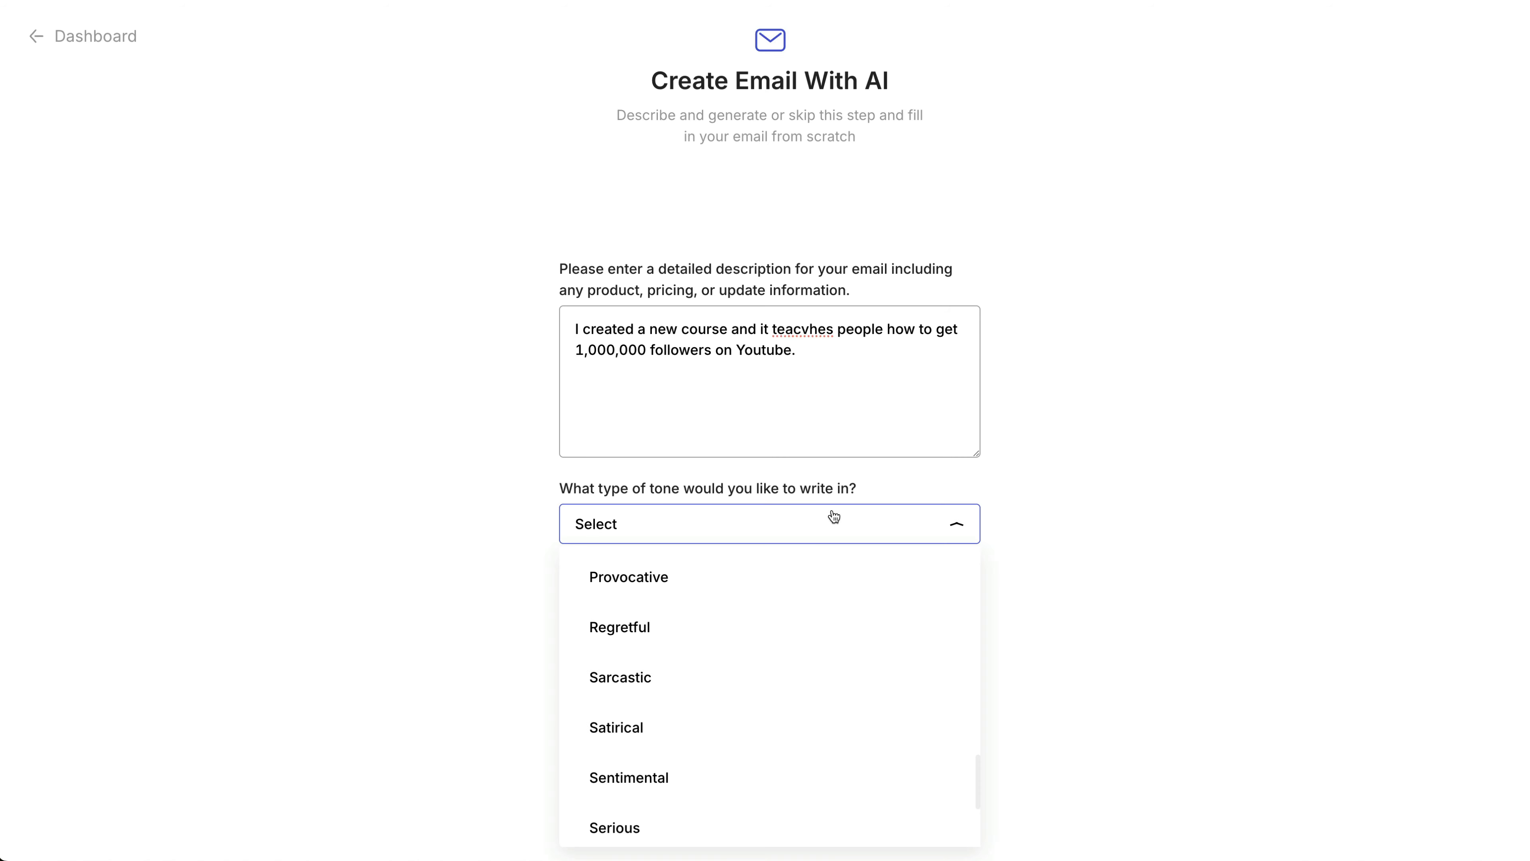
{"action": "scroll", "coordinate": [669, 672], "scroll_direction": "up", "scroll_amount": 10}
{"action": "left_click", "coordinate": [686, 782]}
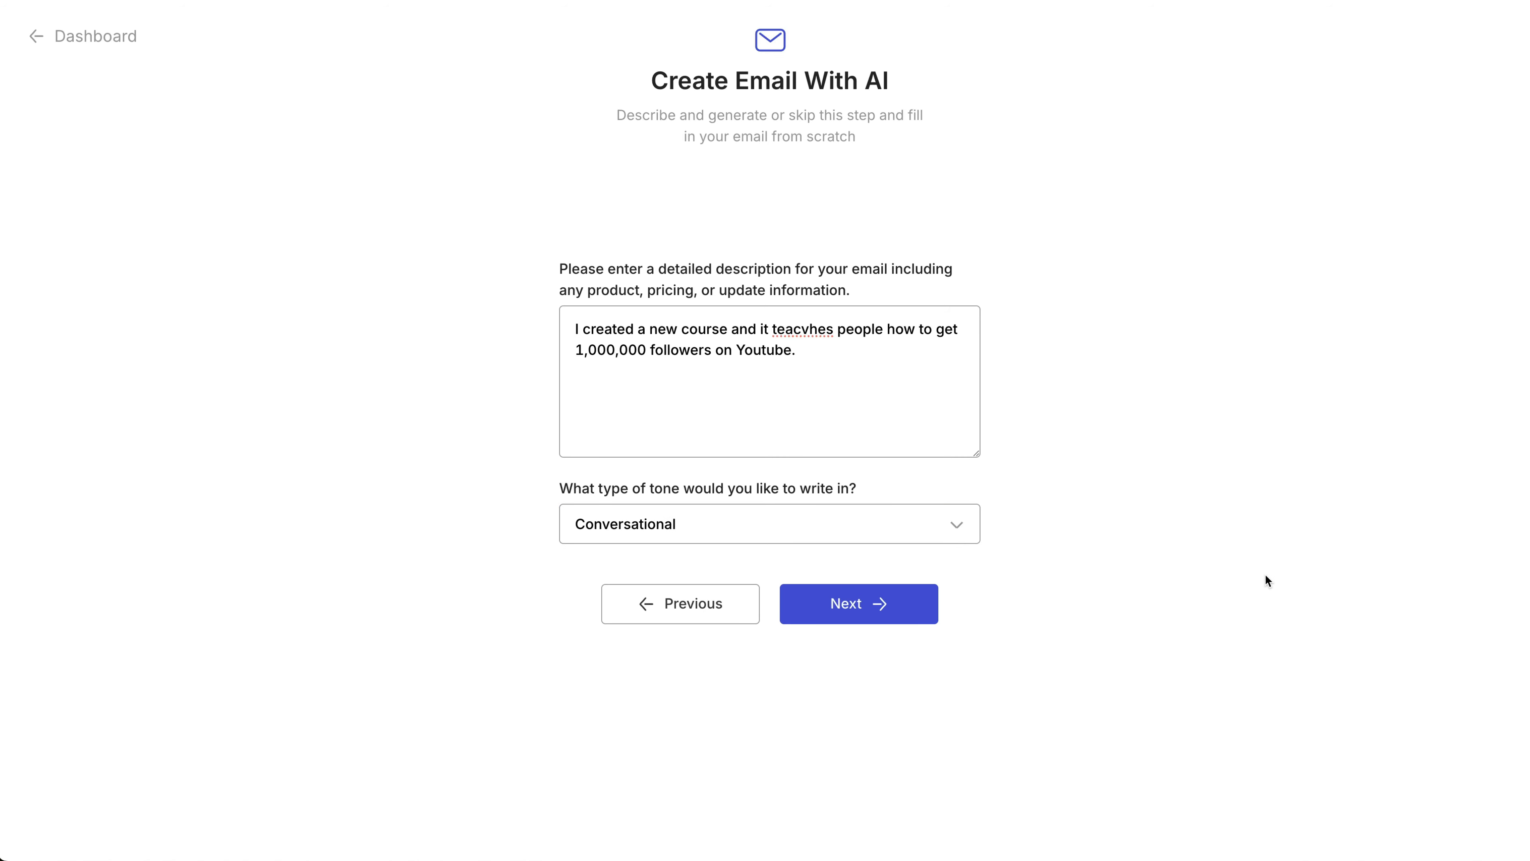
{"action": "left_click", "coordinate": [906, 615]}
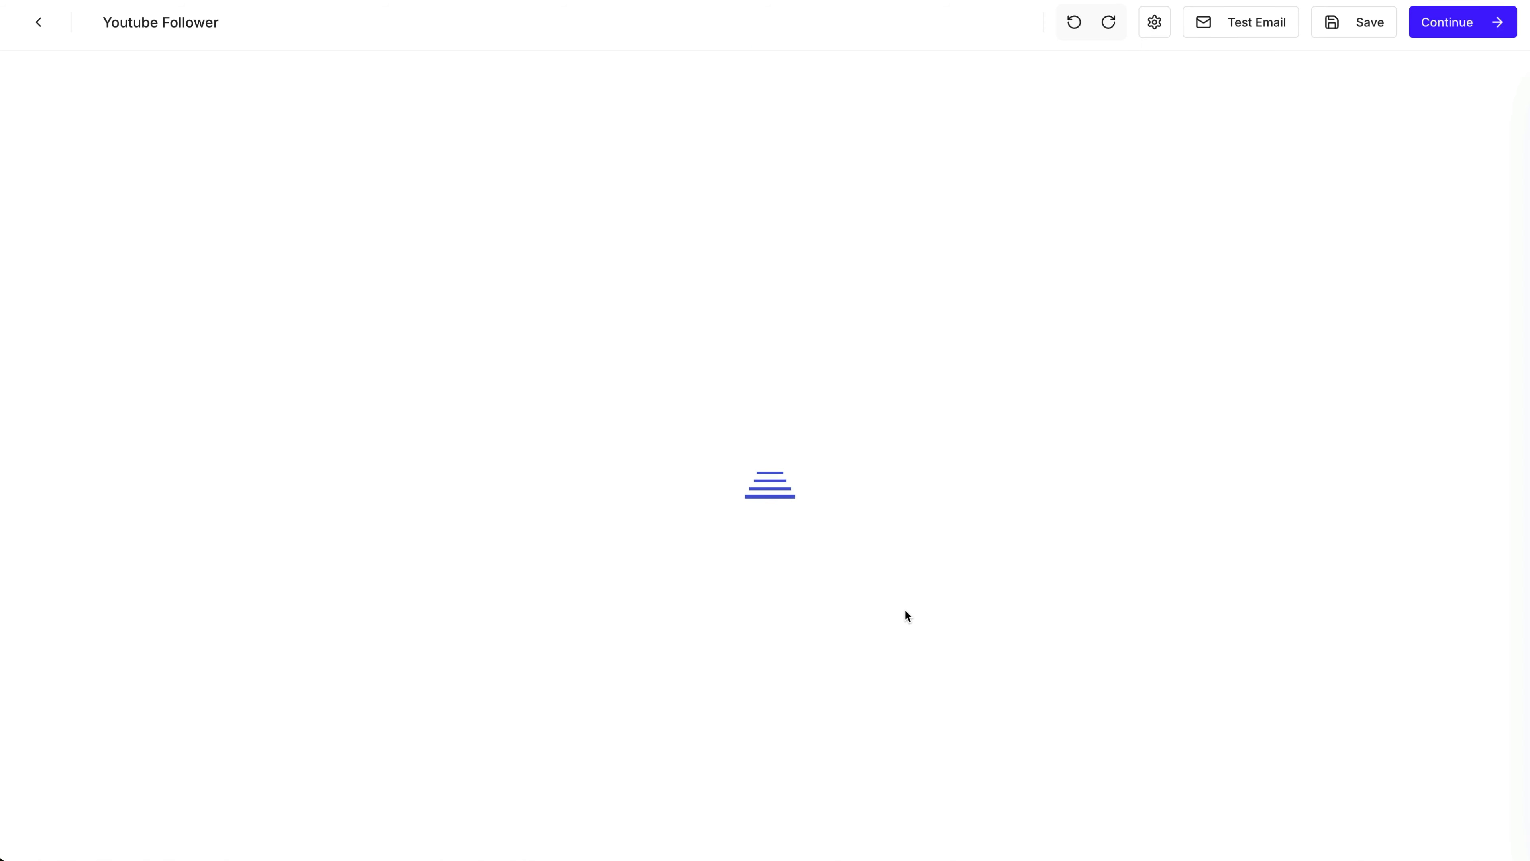
Reduce the height of the 1,000,000 mountain header image by about a third.
{"action": "left_click", "coordinate": [765, 522]}
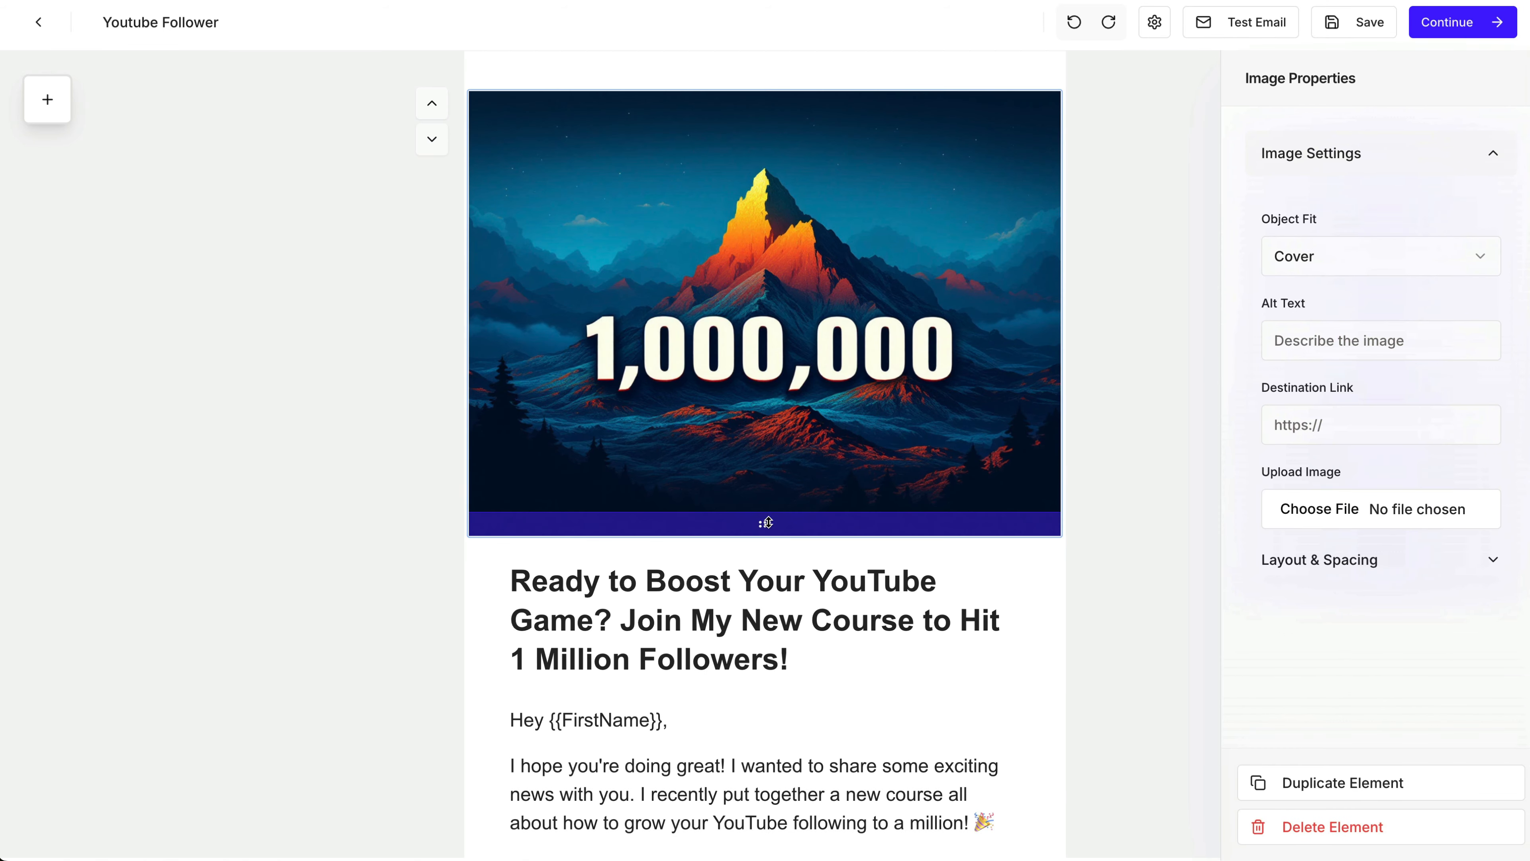
{"action": "left_click_drag", "start_coordinate": [767, 522], "coordinate": [762, 386]}
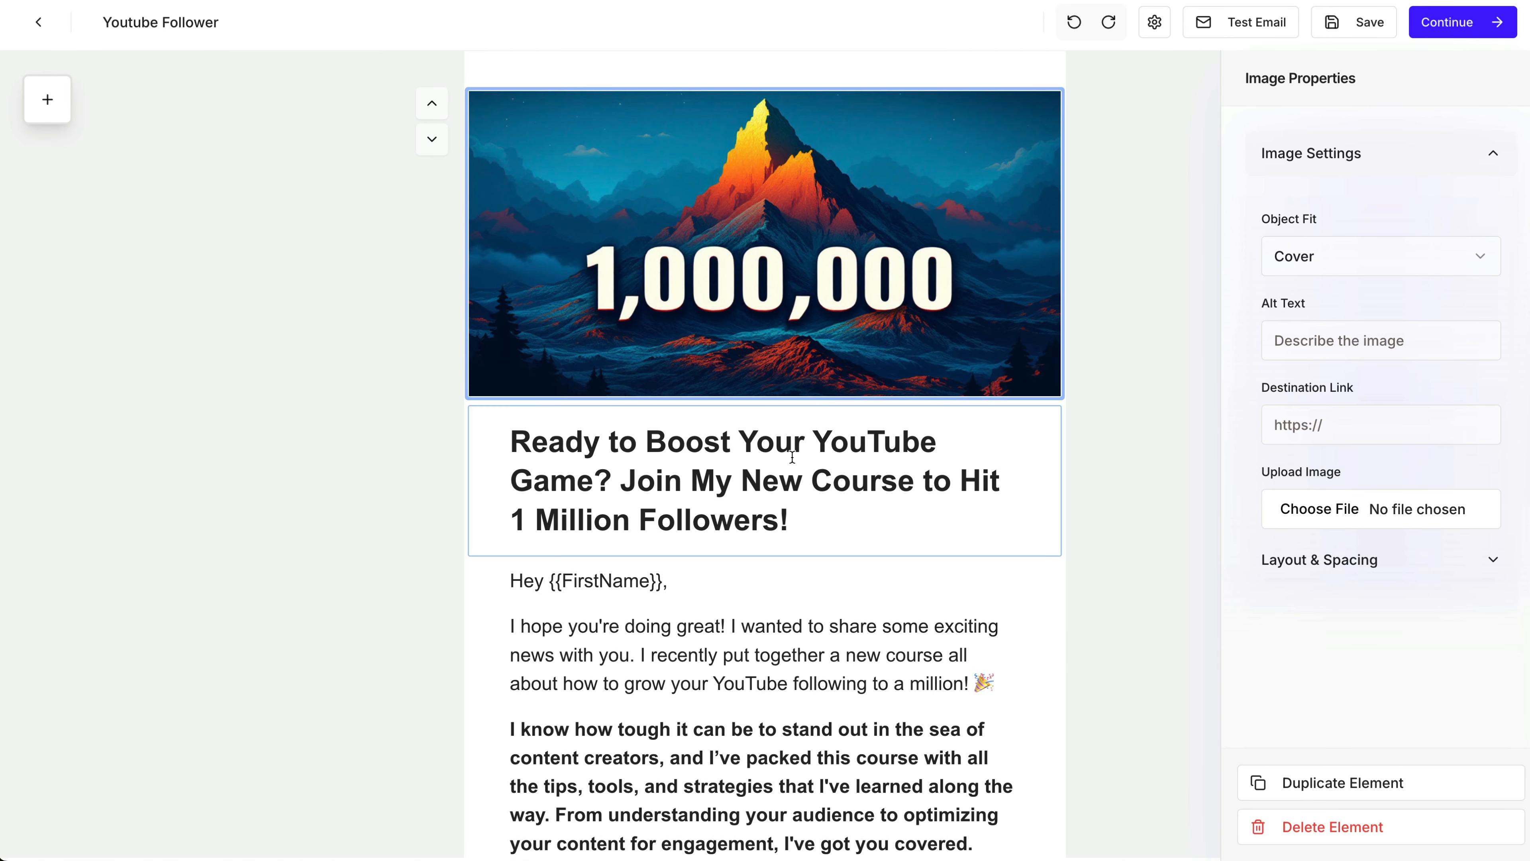
Review the generated email from the heading through the body text to the enroll button and its styling options.
{"action": "scroll", "coordinate": [792, 457], "scroll_direction": "down", "scroll_amount": 2}
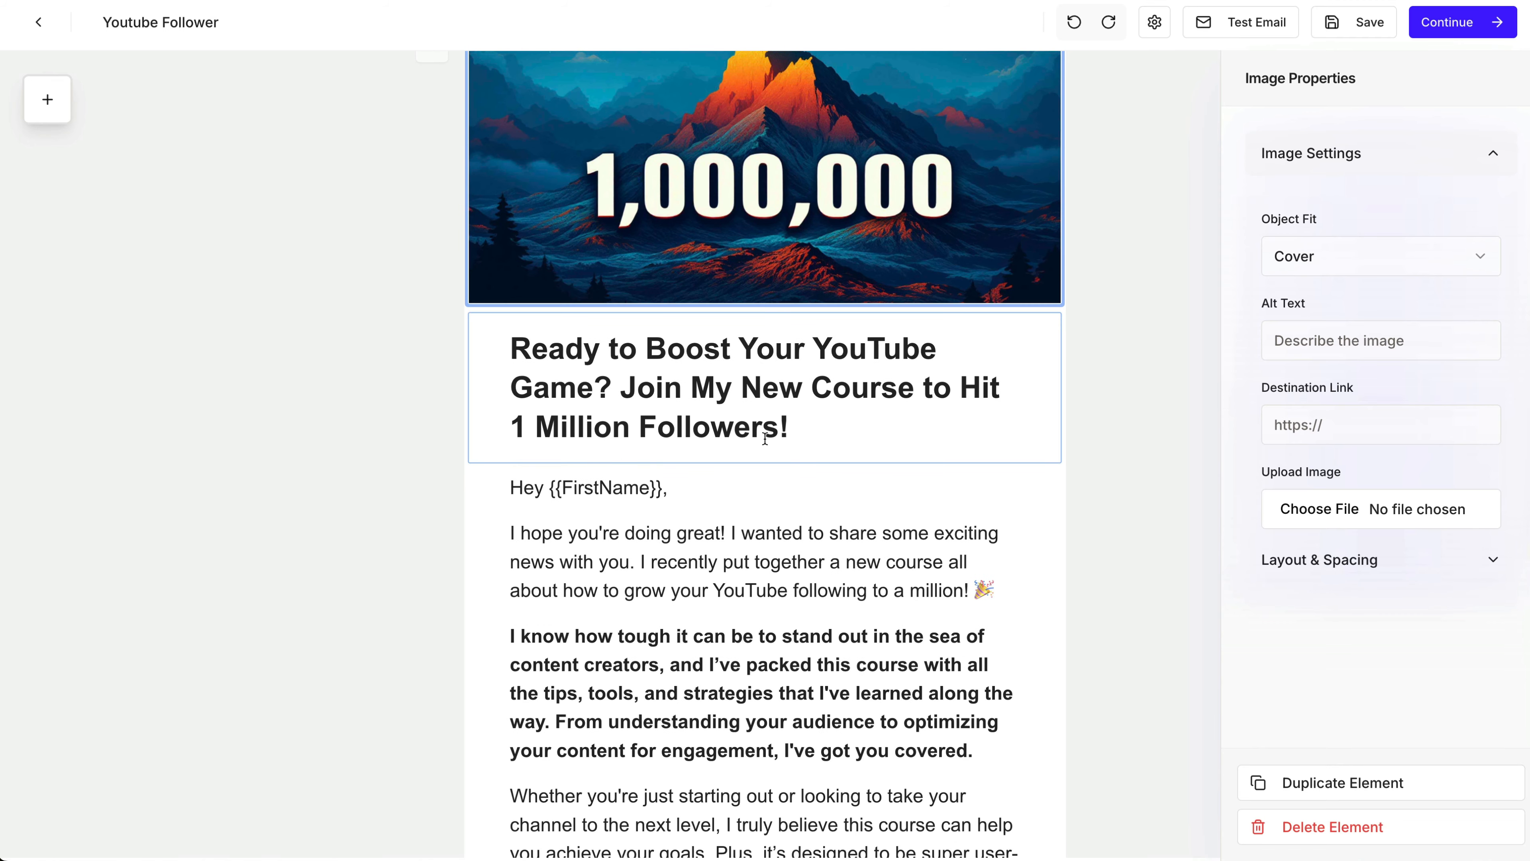
{"action": "scroll", "coordinate": [681, 459], "scroll_direction": "down", "scroll_amount": 1}
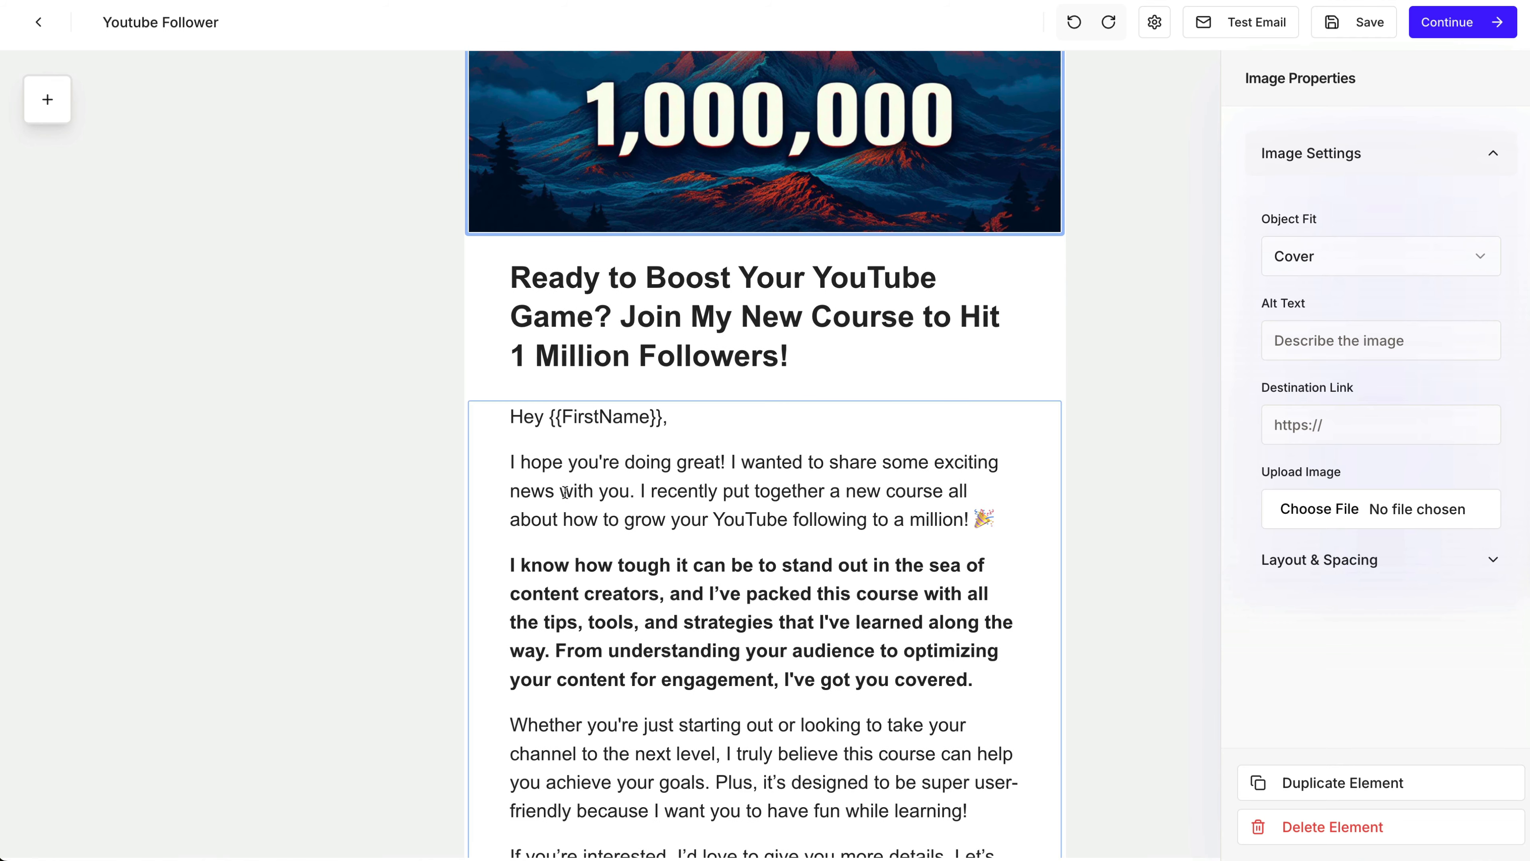
{"action": "left_click", "coordinate": [669, 472]}
{"action": "left_click_drag", "start_coordinate": [752, 461], "coordinate": [922, 520]}
{"action": "left_click", "coordinate": [920, 520]}
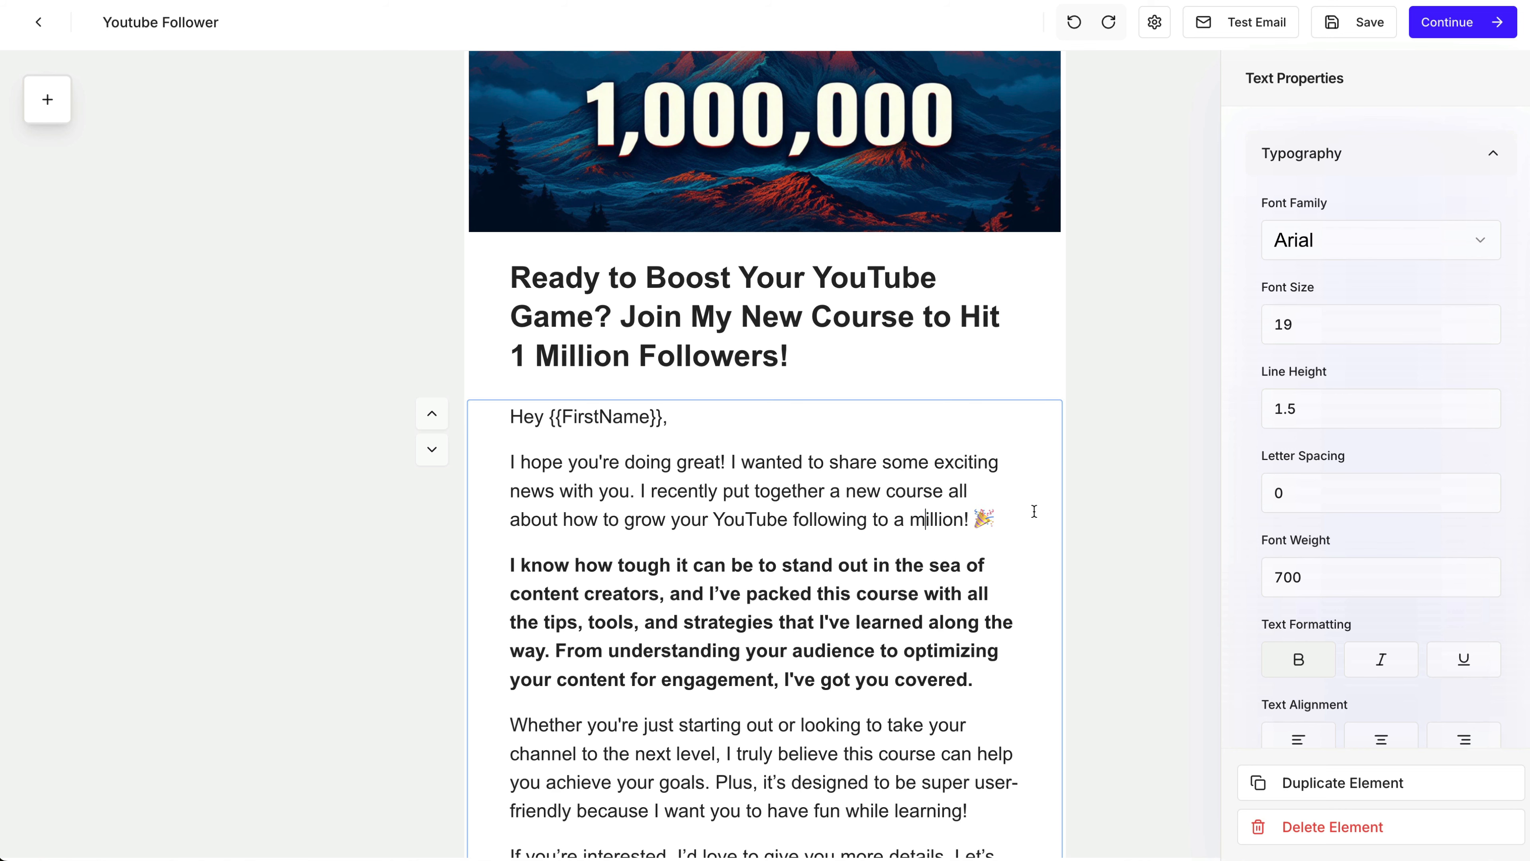
{"action": "scroll", "coordinate": [1034, 511], "scroll_direction": "down", "scroll_amount": 5}
{"action": "left_click", "coordinate": [679, 604]}
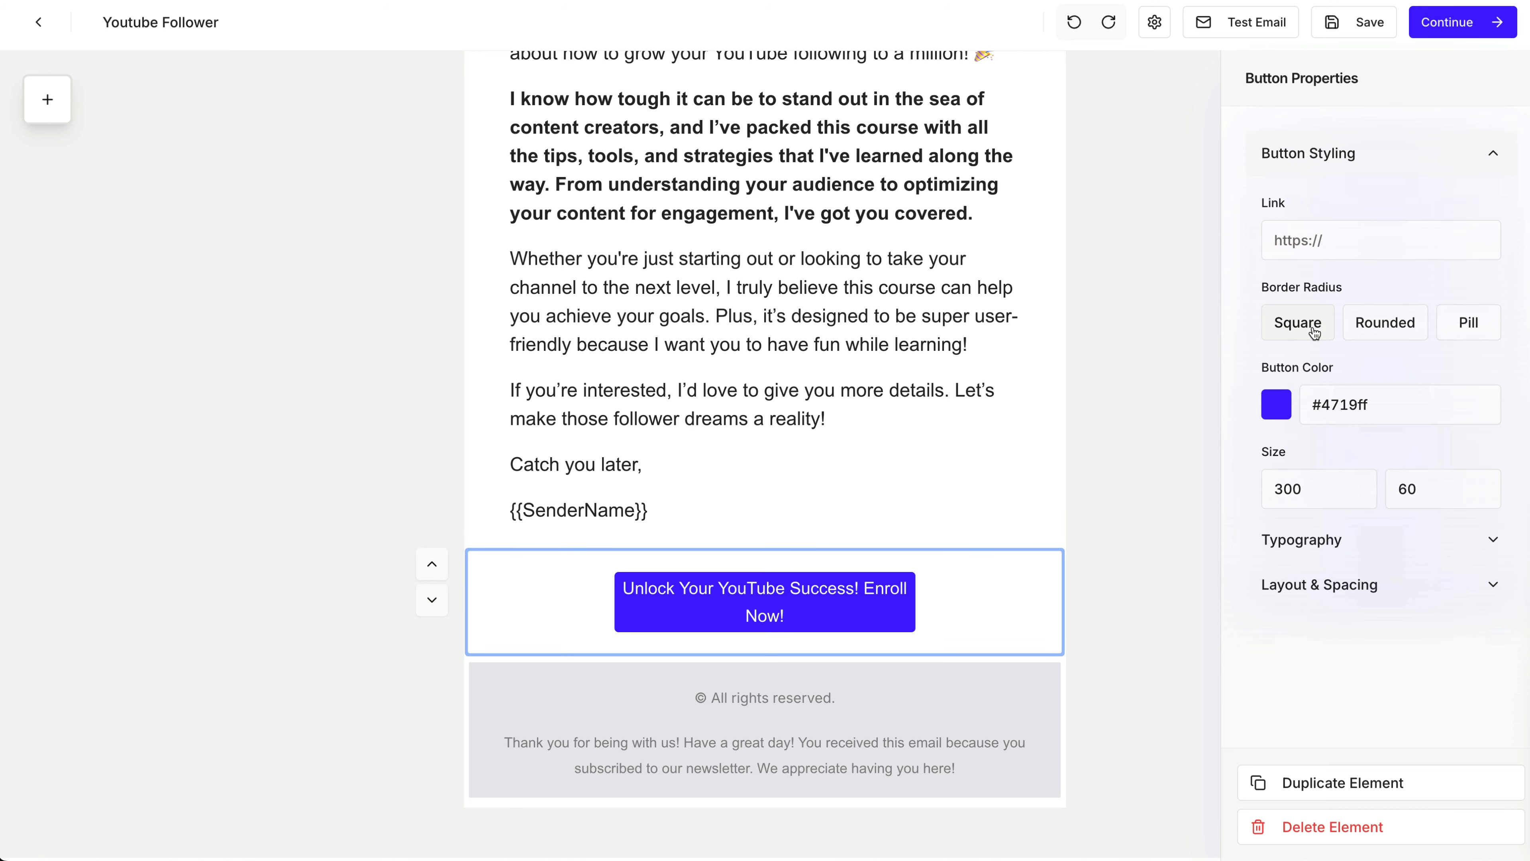
{"action": "scroll", "coordinate": [631, 468], "scroll_direction": "up", "scroll_amount": 8}
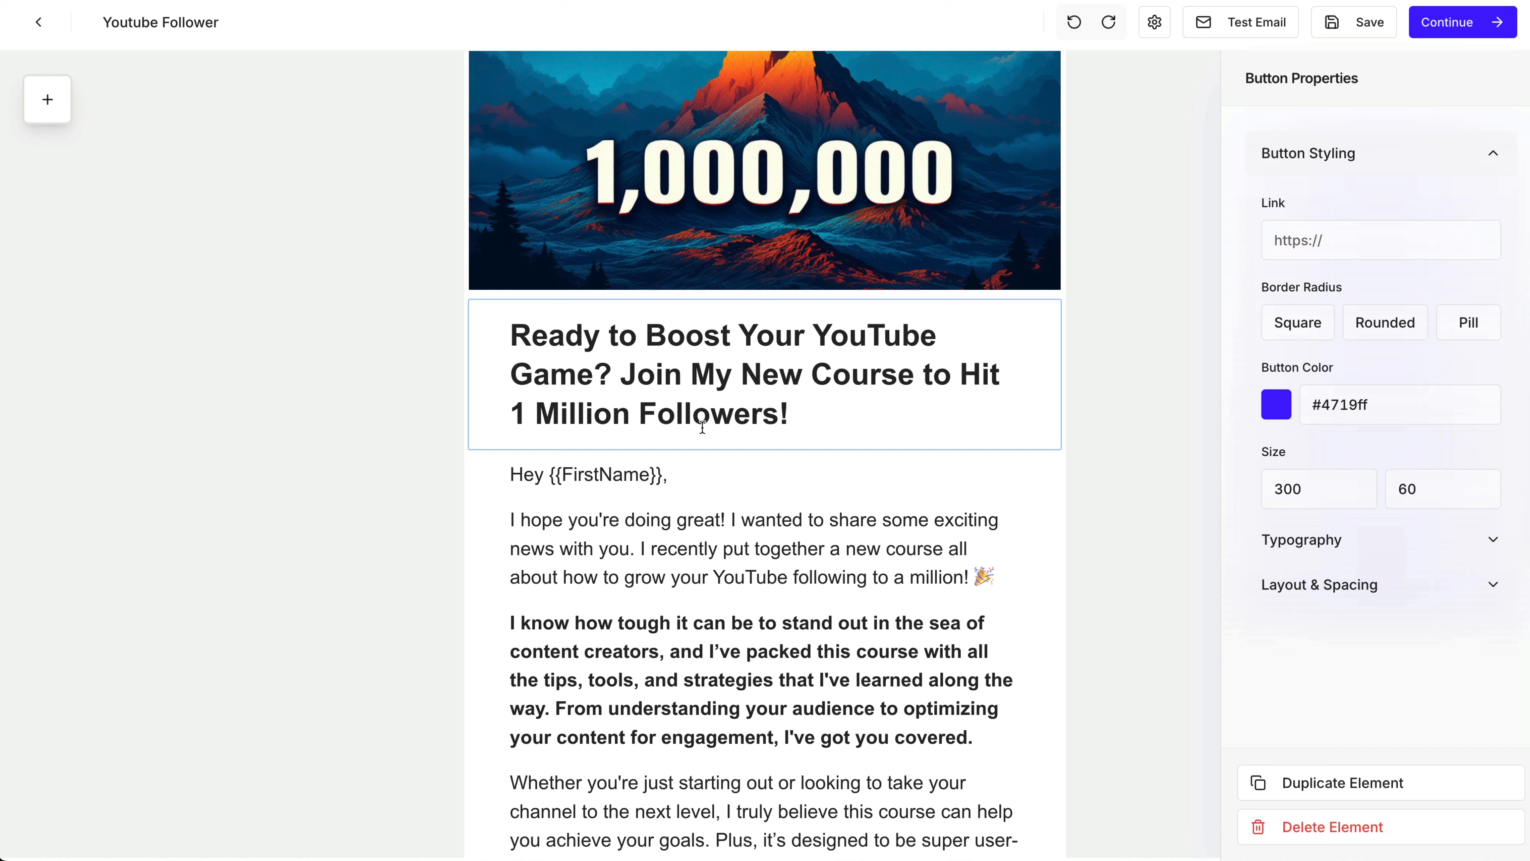
{"action": "scroll", "coordinate": [784, 572], "scroll_direction": "down", "scroll_amount": 3}
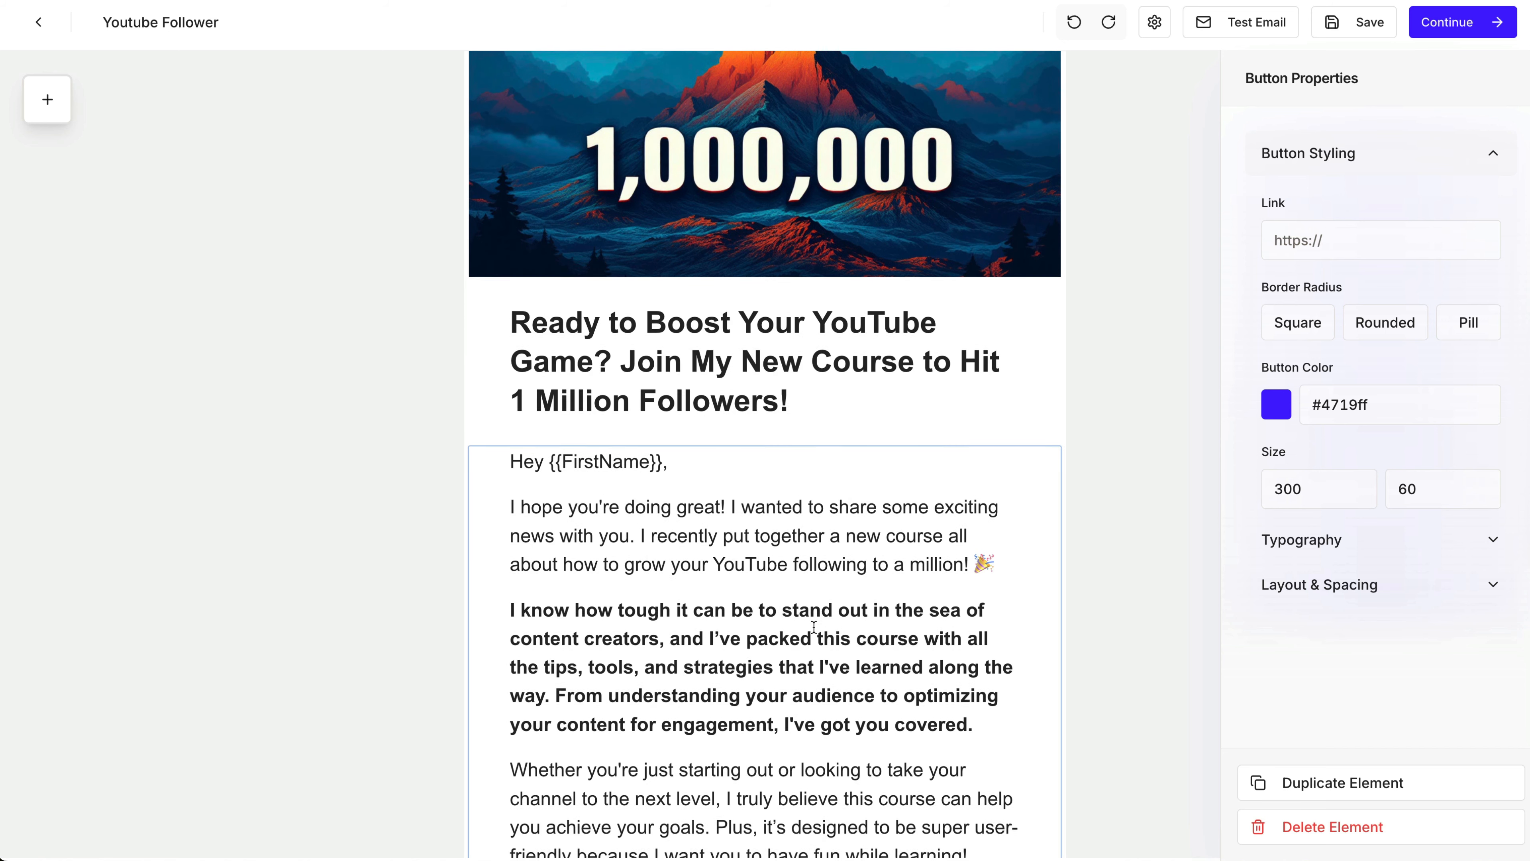
{"action": "scroll", "coordinate": [811, 625], "scroll_direction": "down", "scroll_amount": 1}
Delete the body paragraph beginning "Whether you're just starting out", along with its empty line.
{"action": "left_click", "coordinate": [807, 630]}
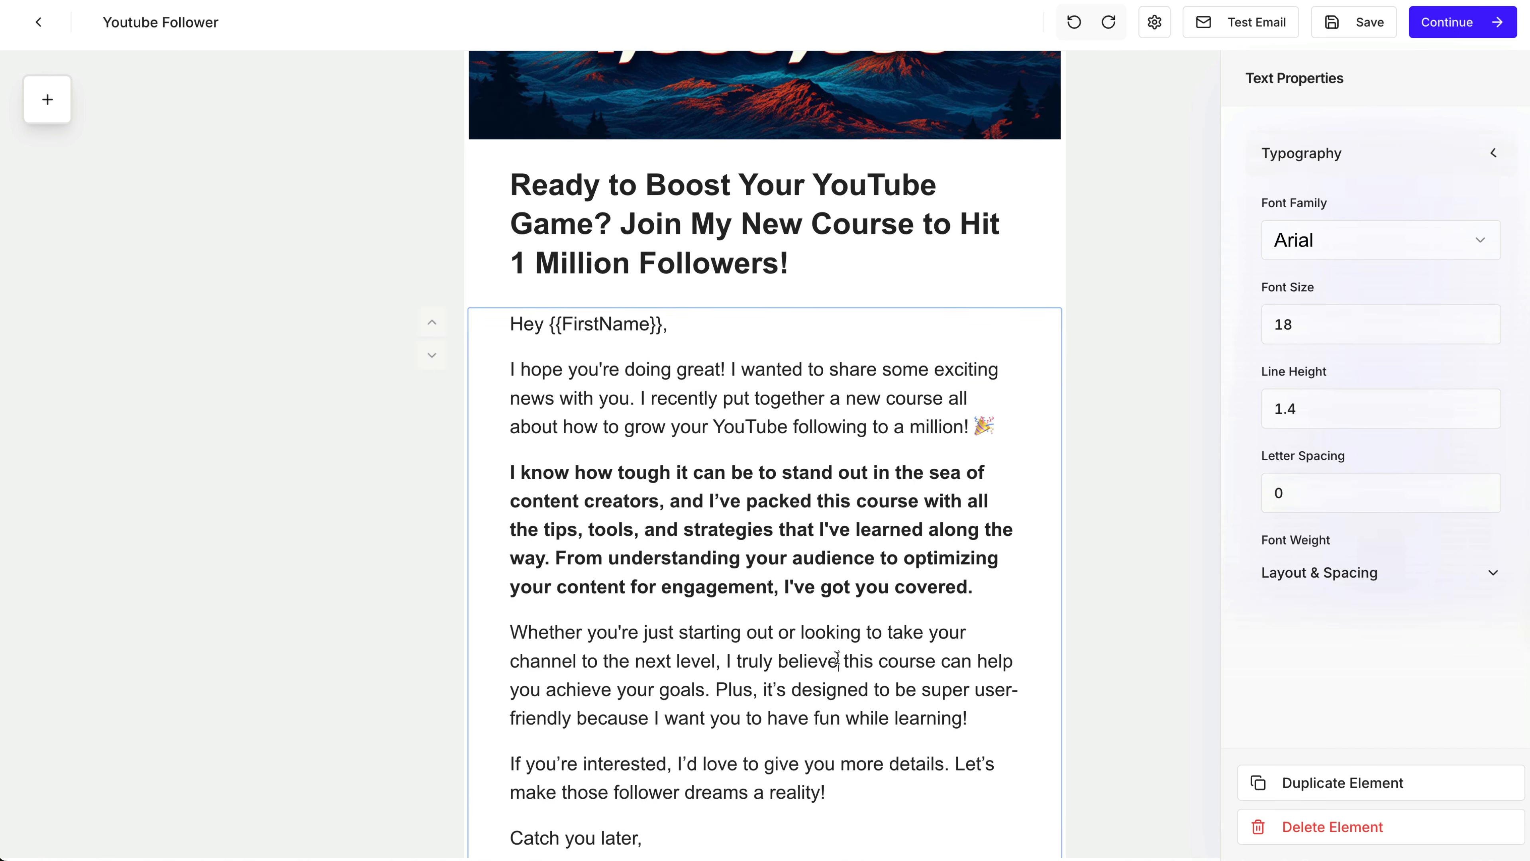
{"action": "left_click_drag", "start_coordinate": [966, 717], "coordinate": [511, 631]}
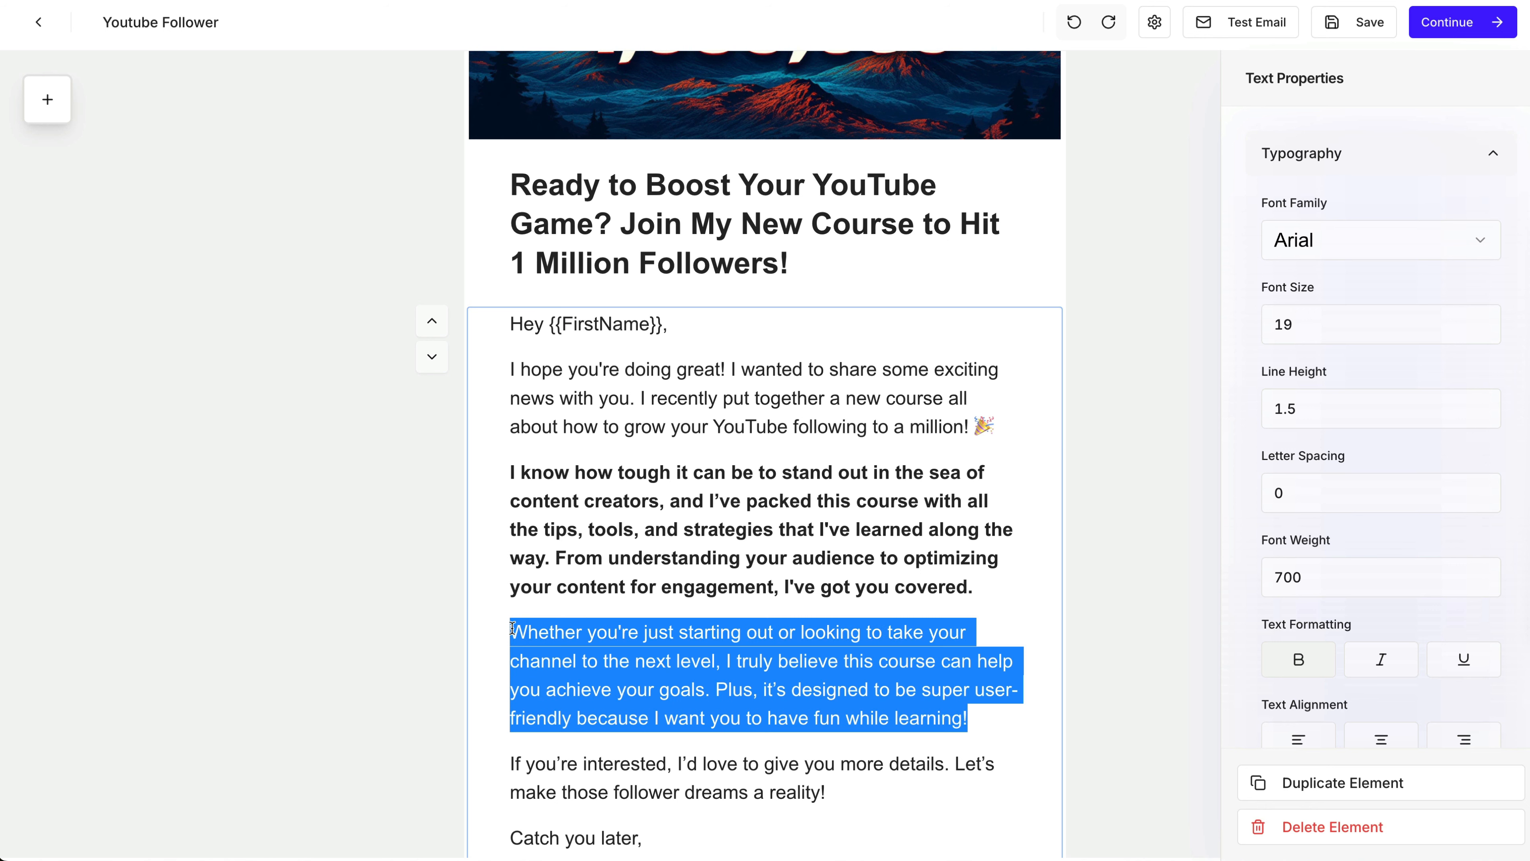
{"action": "key", "text": "BackSpace"}
{"action": "key", "text": "BackSpace"}
Make the paragraph beginning "If you're interested, I'd love to give you more details" bold.
{"action": "triple_click", "coordinate": [537, 634]}
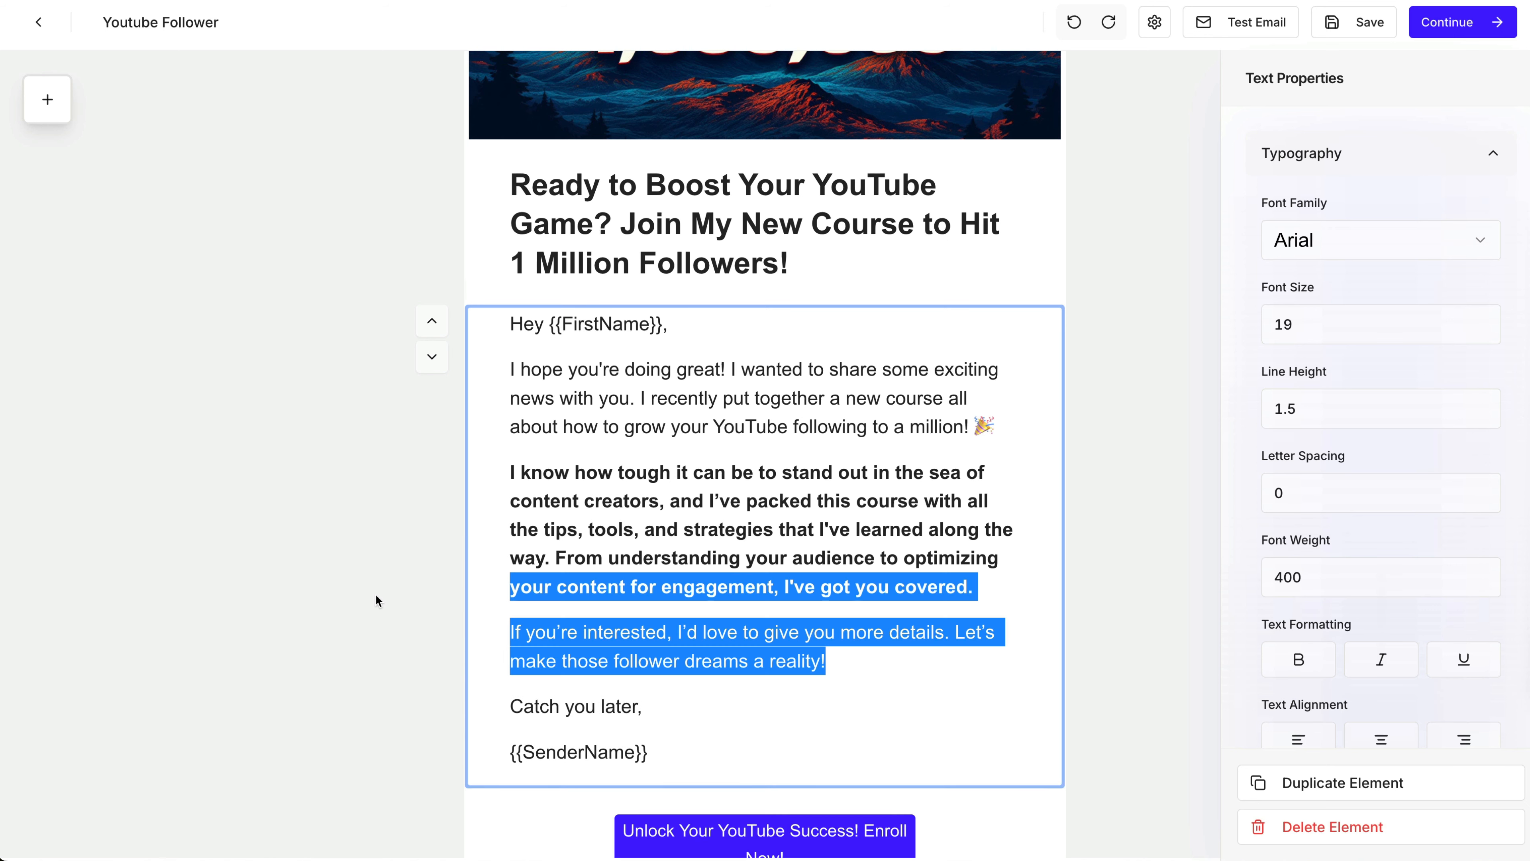
{"action": "left_click", "coordinate": [1270, 660]}
{"action": "left_click", "coordinate": [923, 638]}
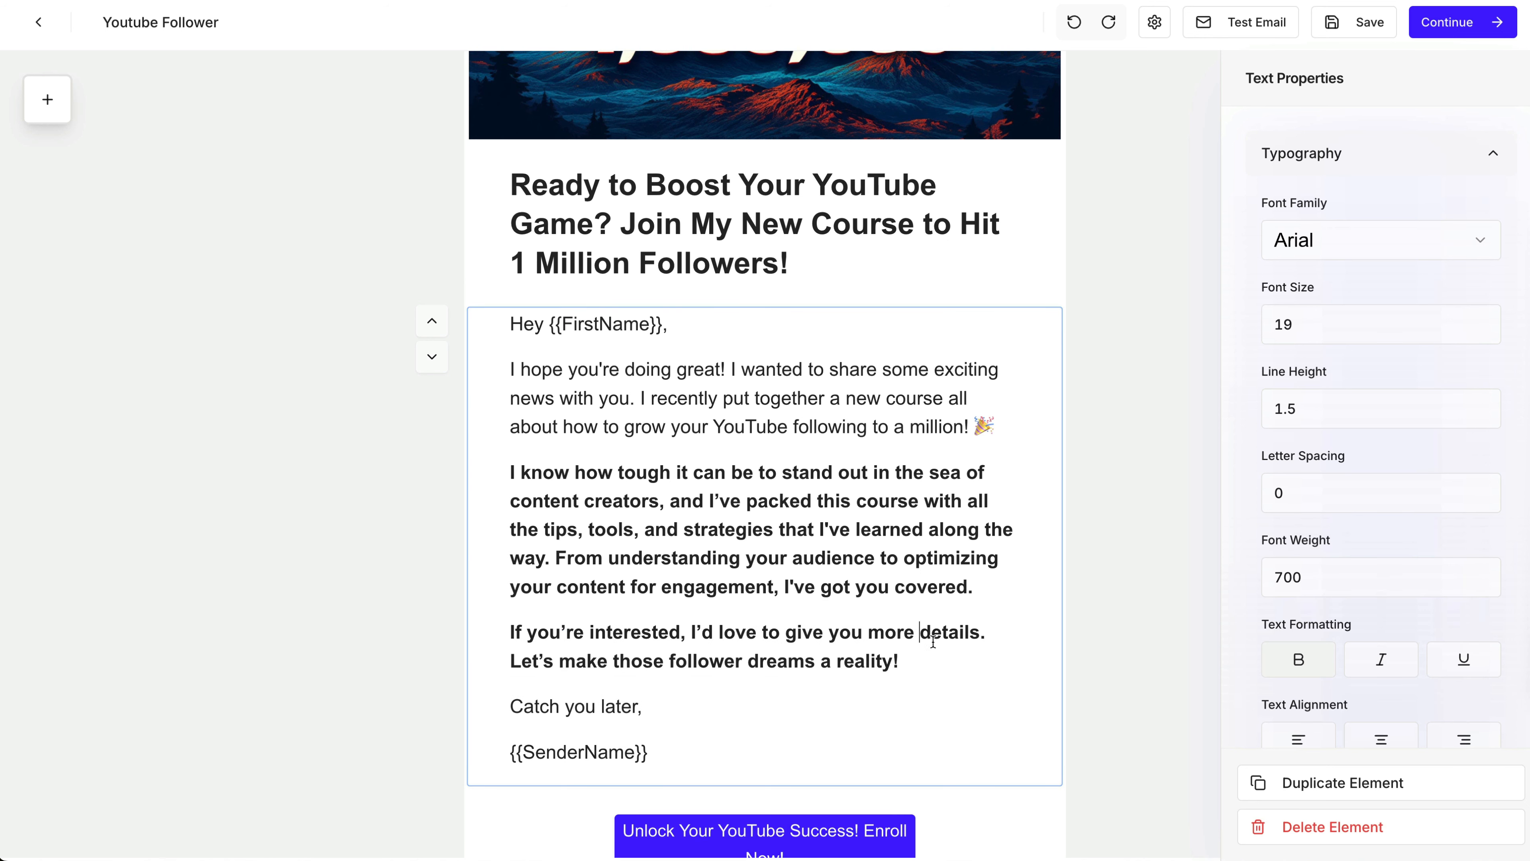
Examine the email's global settings for background color, body color and body width, and close them.
{"action": "scroll", "coordinate": [940, 643], "scroll_direction": "up", "scroll_amount": 4}
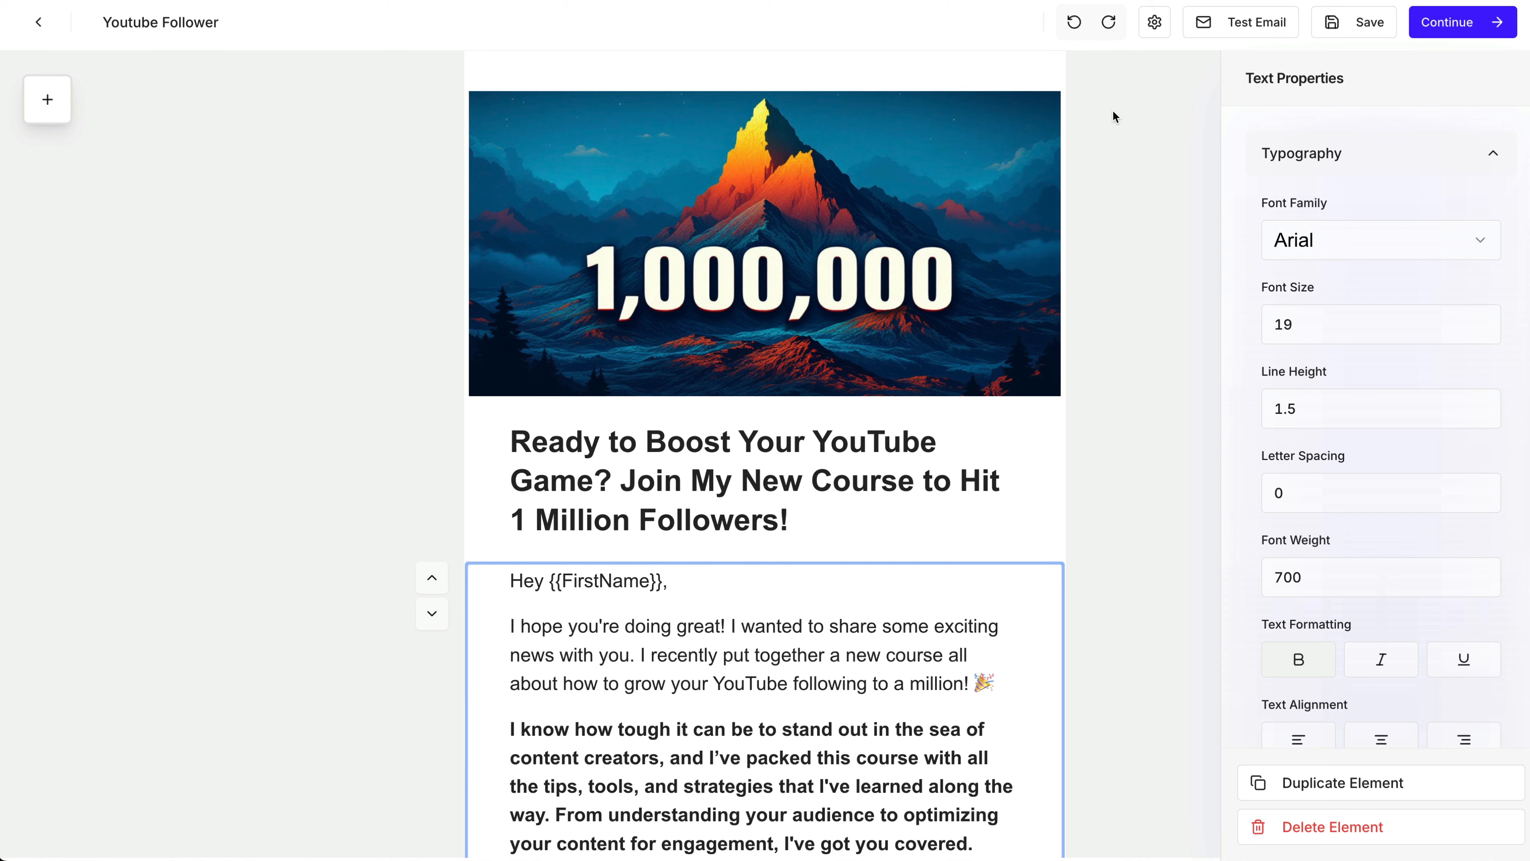
{"action": "left_click", "coordinate": [1154, 23]}
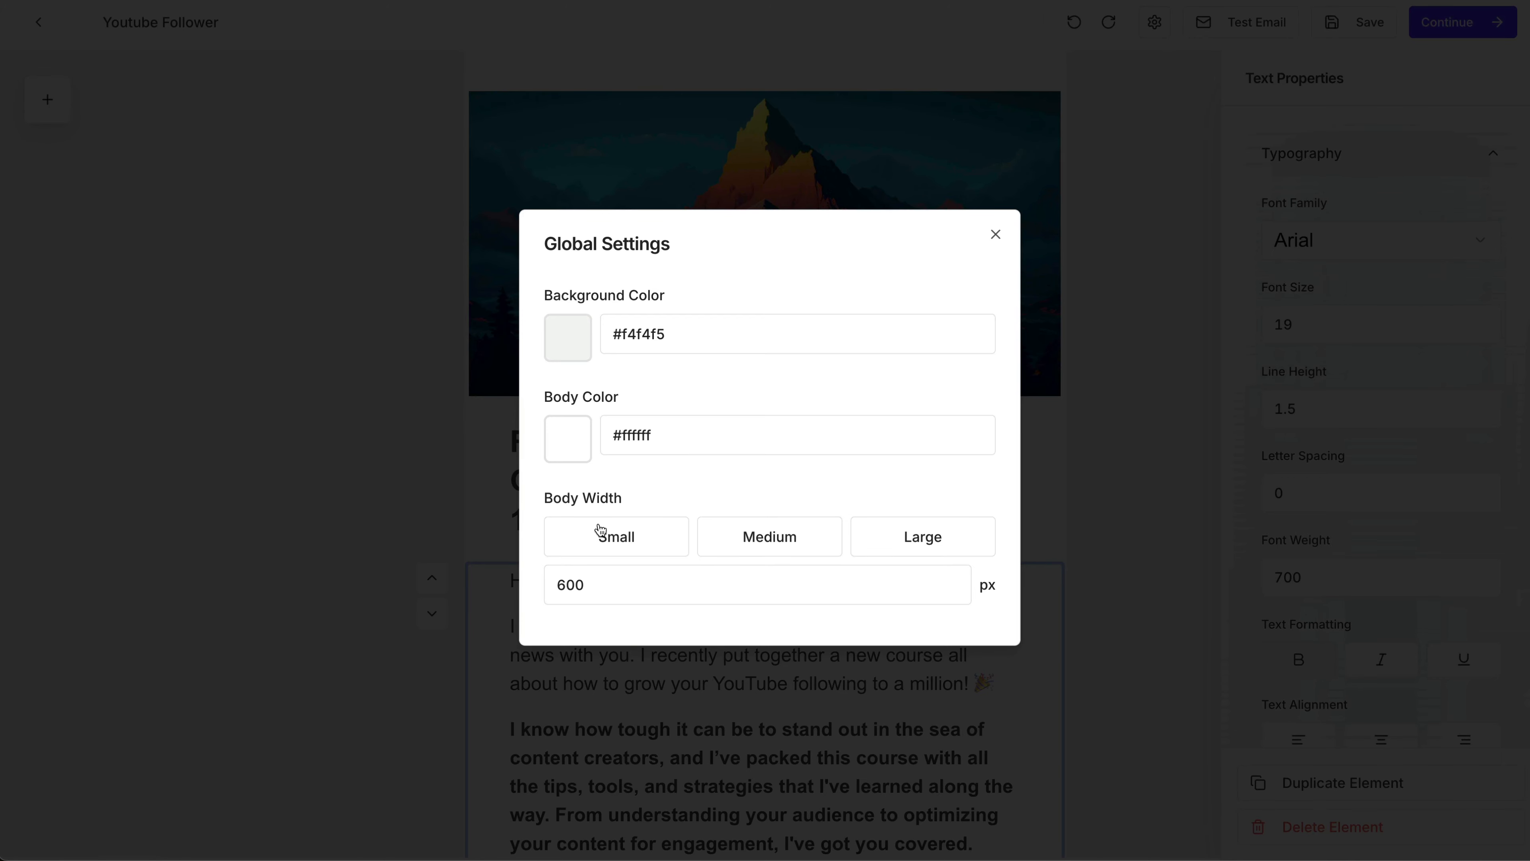
{"action": "left_click", "coordinate": [996, 234]}
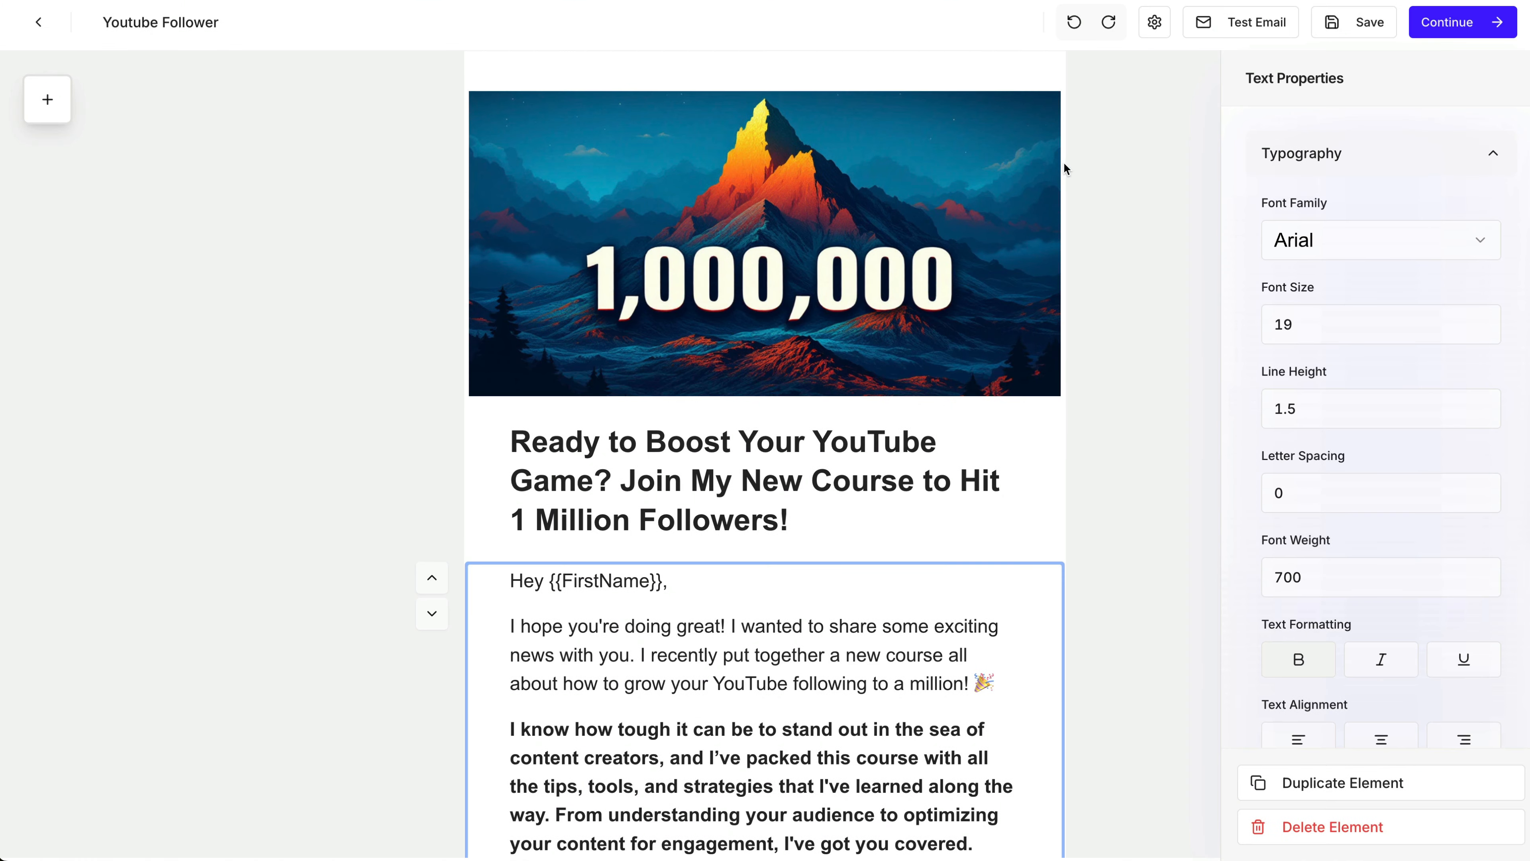
Open the test email form and examine the recipient field and the note about the sending domain.
{"action": "left_click", "coordinate": [1275, 28]}
{"action": "left_click", "coordinate": [777, 440]}
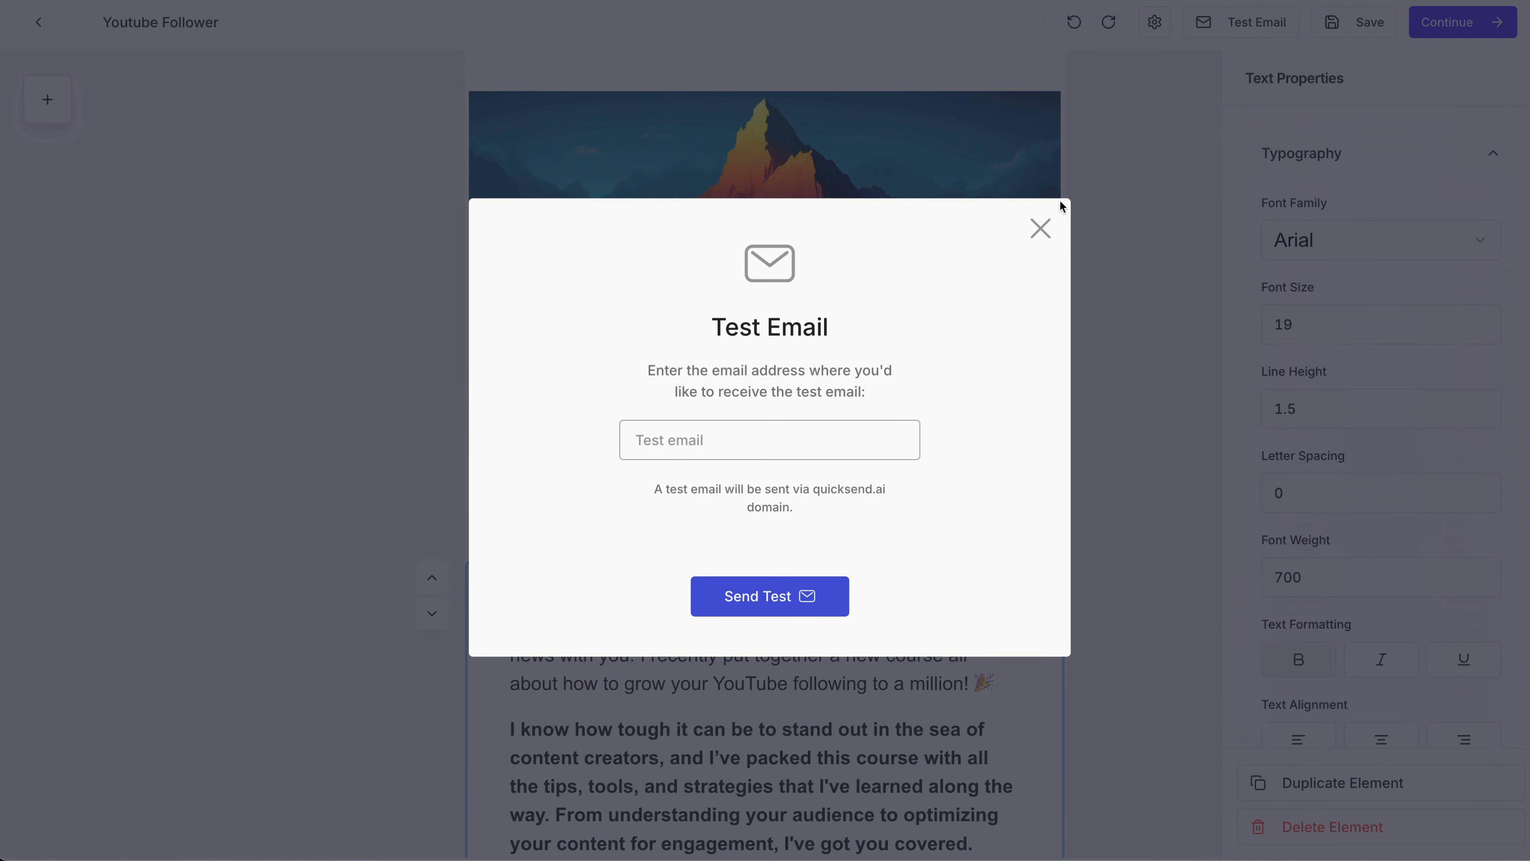
{"action": "double_click", "coordinate": [832, 490]}
{"action": "left_click_drag", "start_coordinate": [831, 489], "coordinate": [878, 489]}
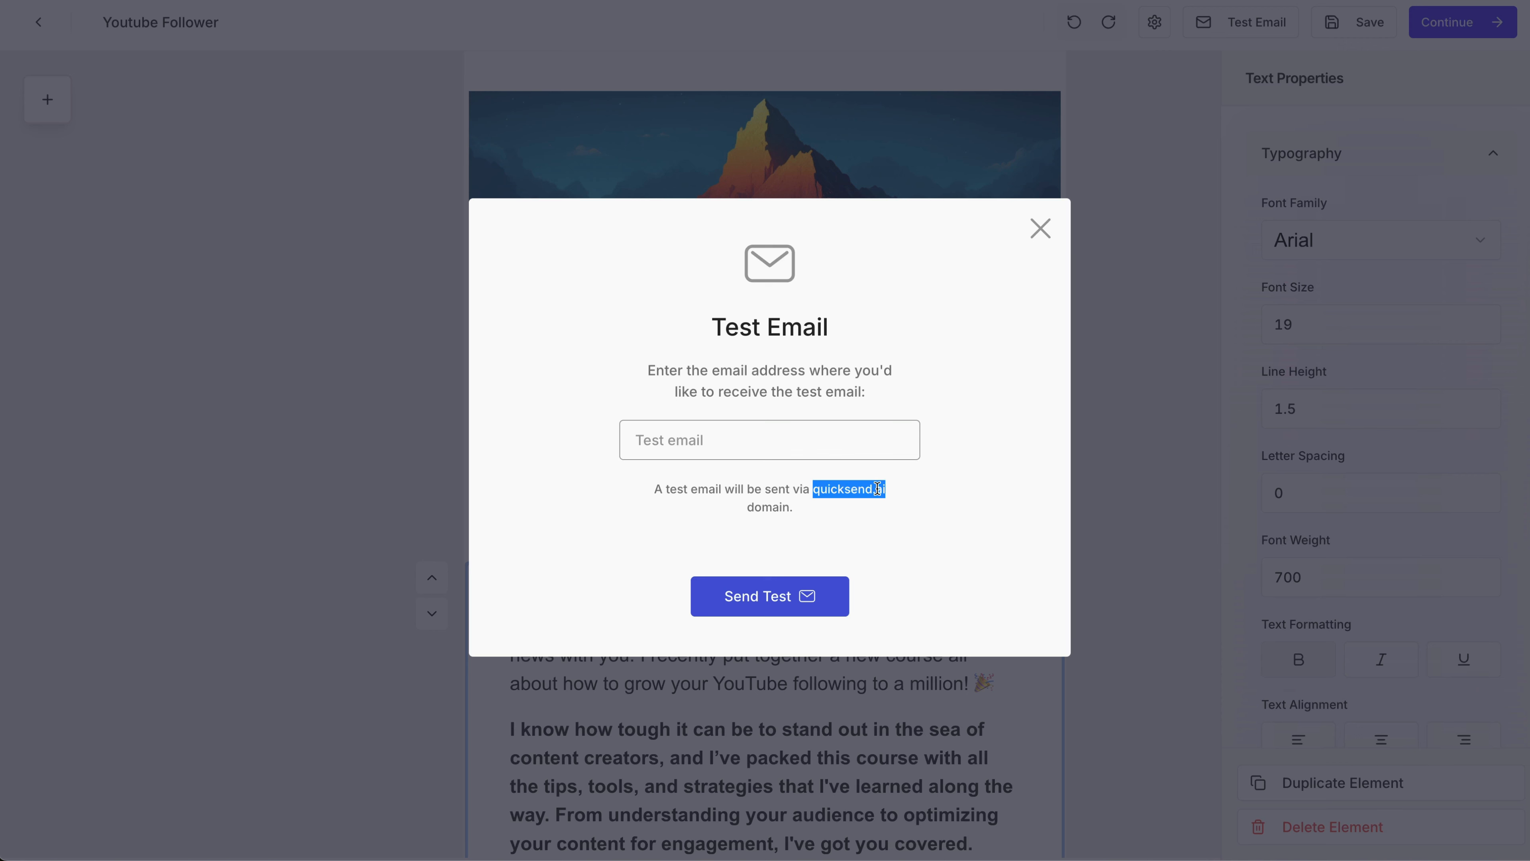
{"action": "left_click", "coordinate": [902, 491]}
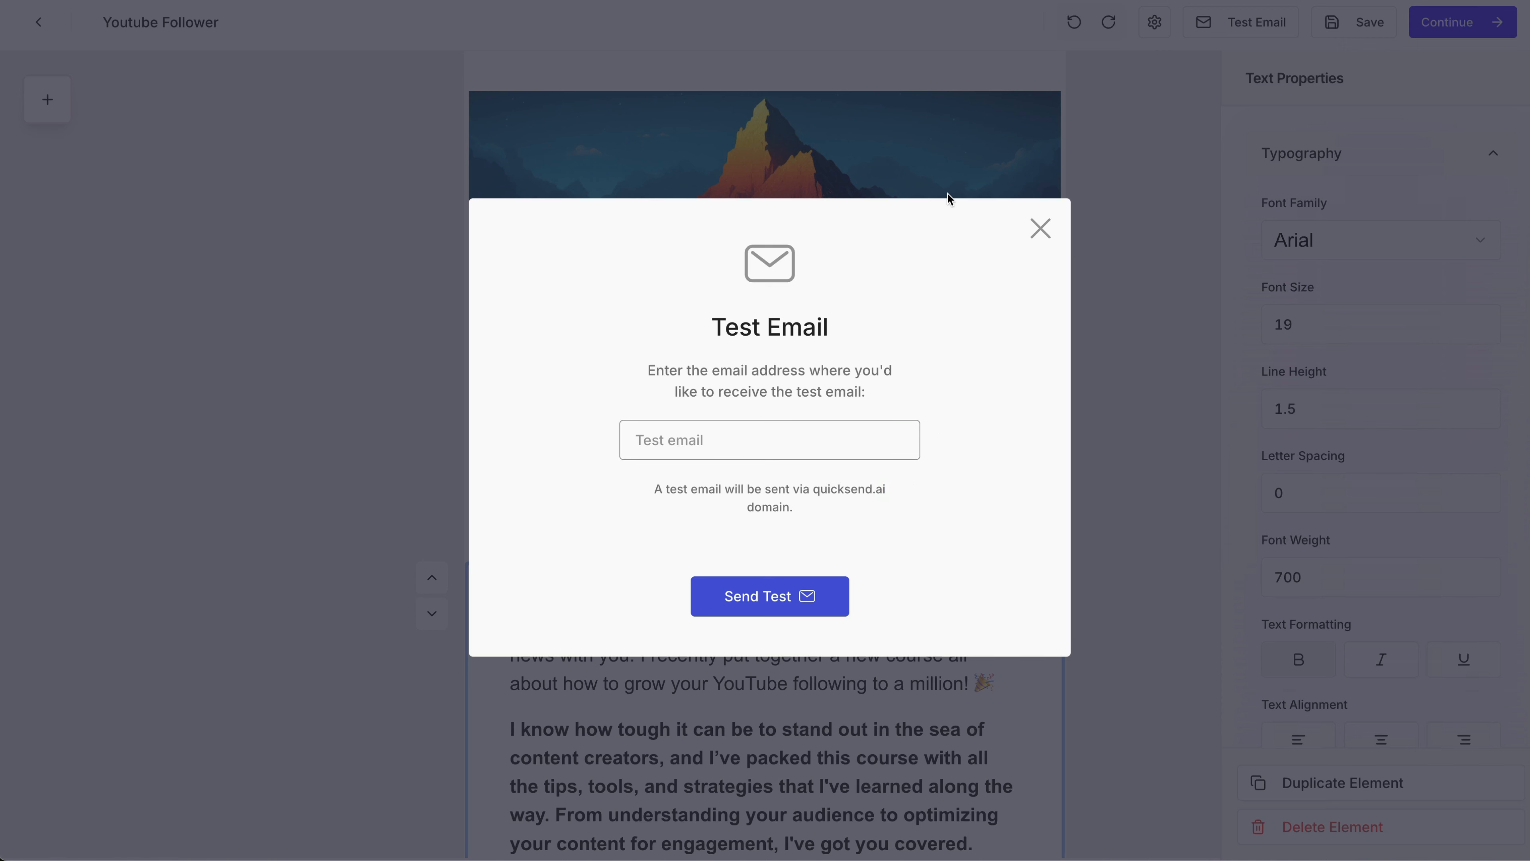
Close the test email form, save the Youtube Follower email and continue to the final campaign settings.
{"action": "left_click", "coordinate": [1034, 234]}
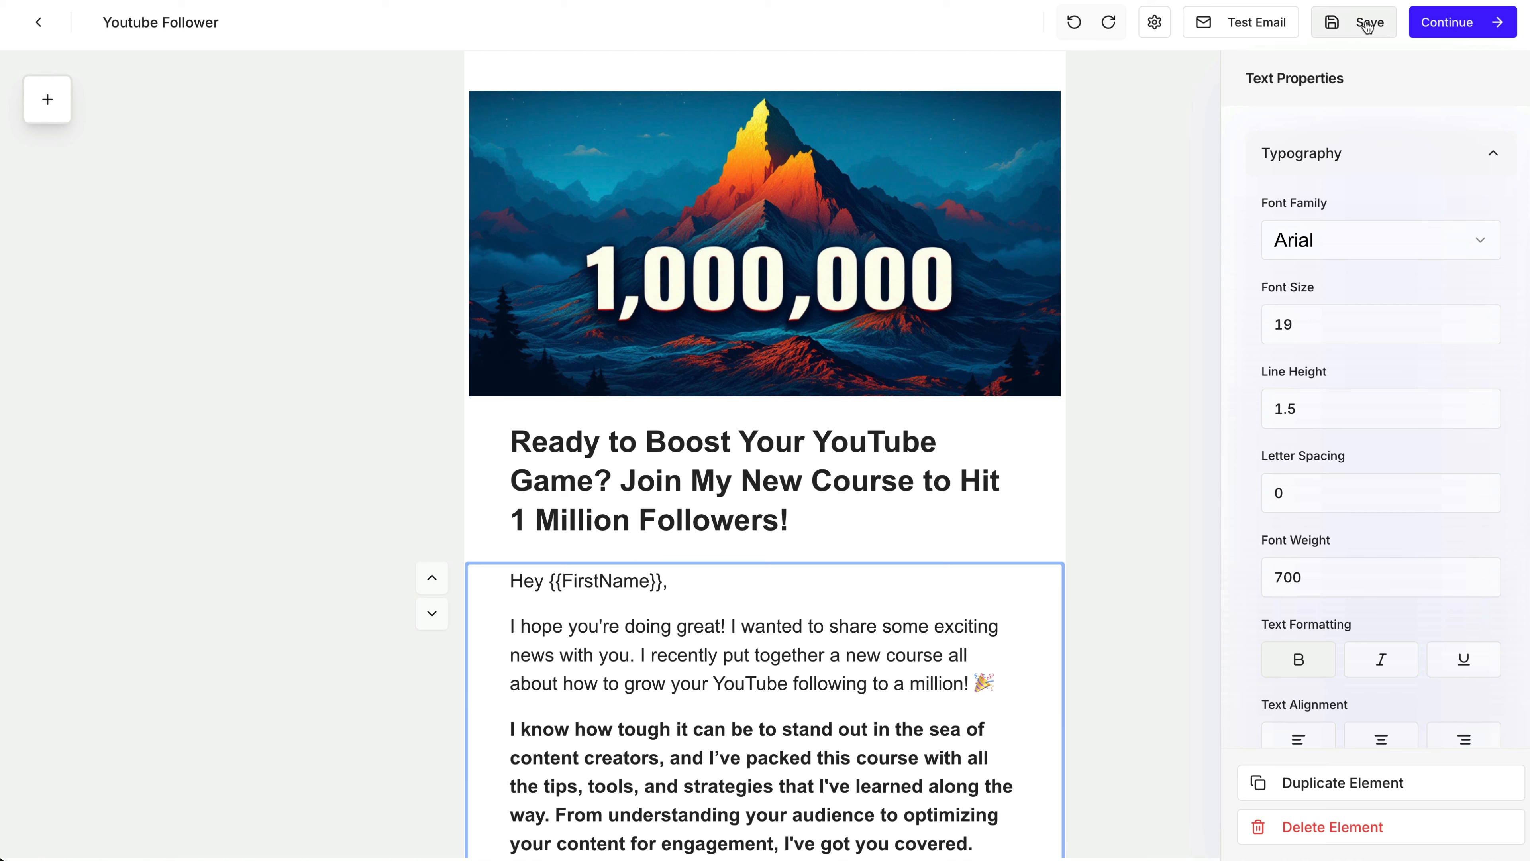
{"action": "left_click", "coordinate": [1368, 25]}
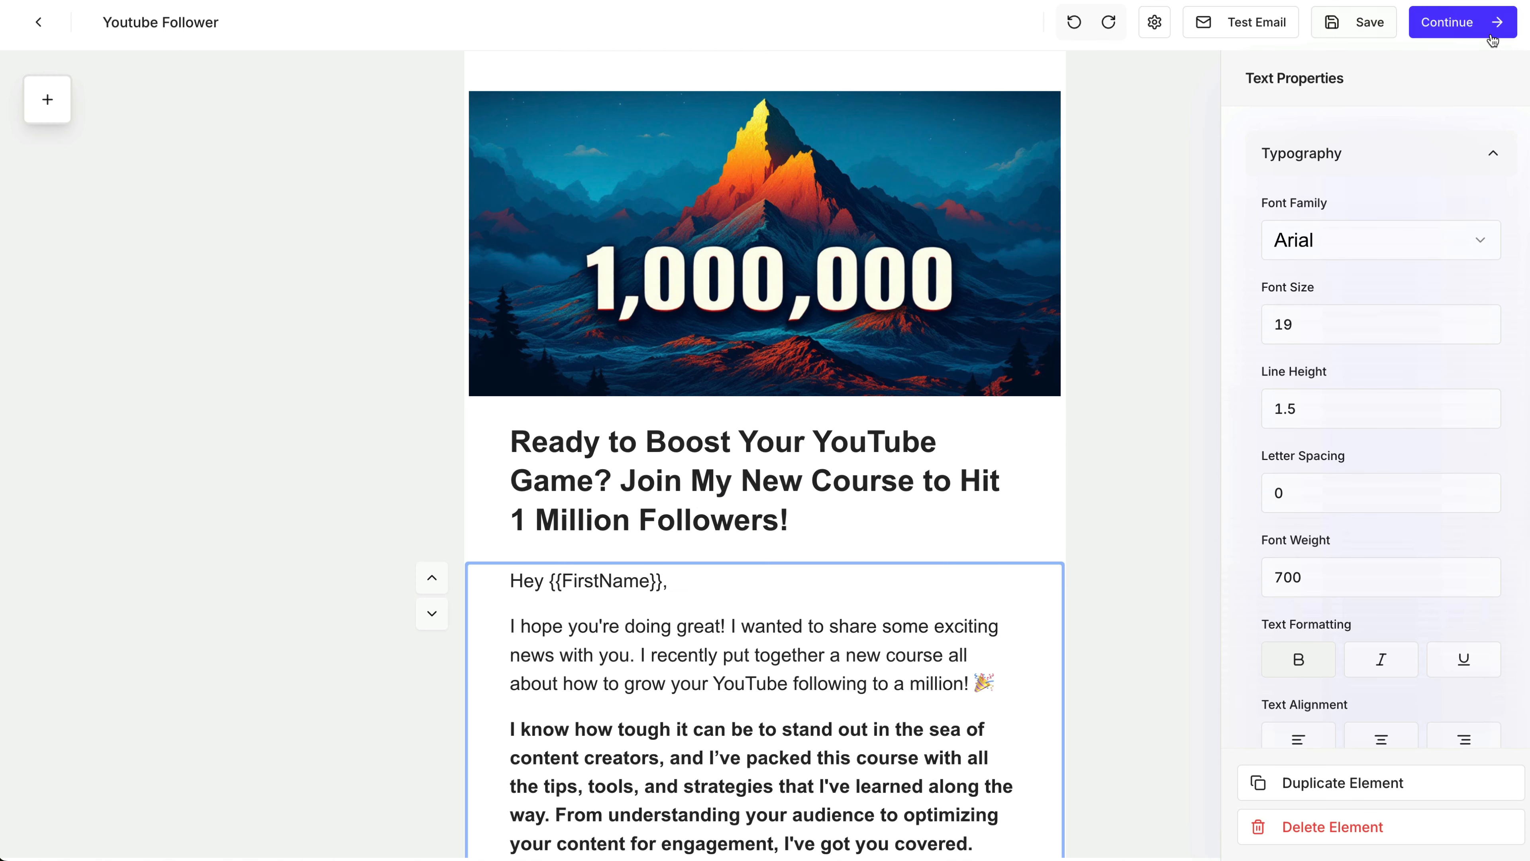
{"action": "left_click", "coordinate": [1487, 38]}
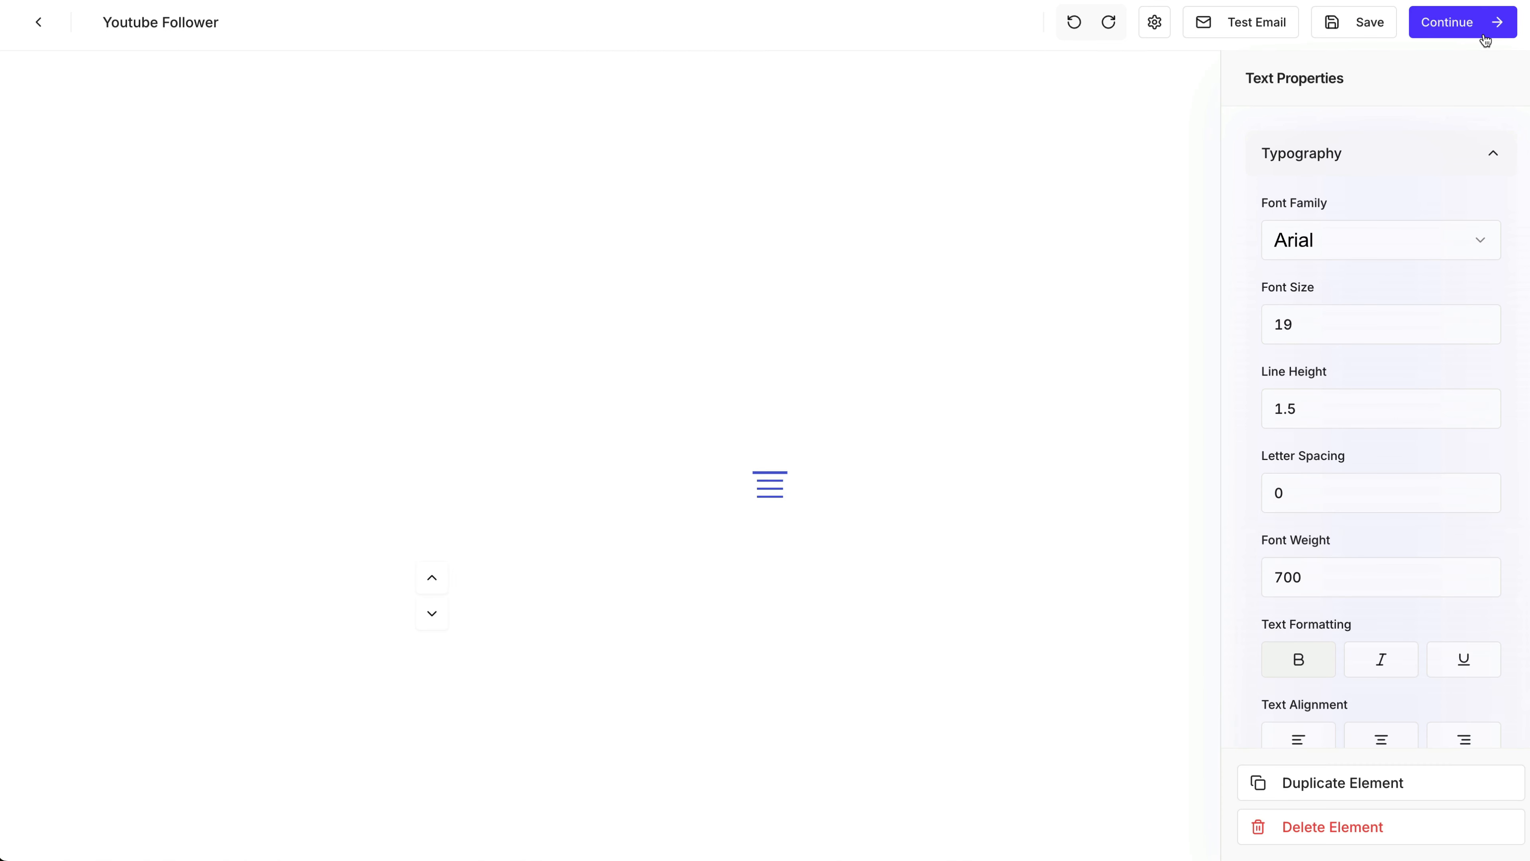
Examine the sender choices for the campaign, including the option to add a sender.
{"action": "left_click", "coordinate": [580, 214]}
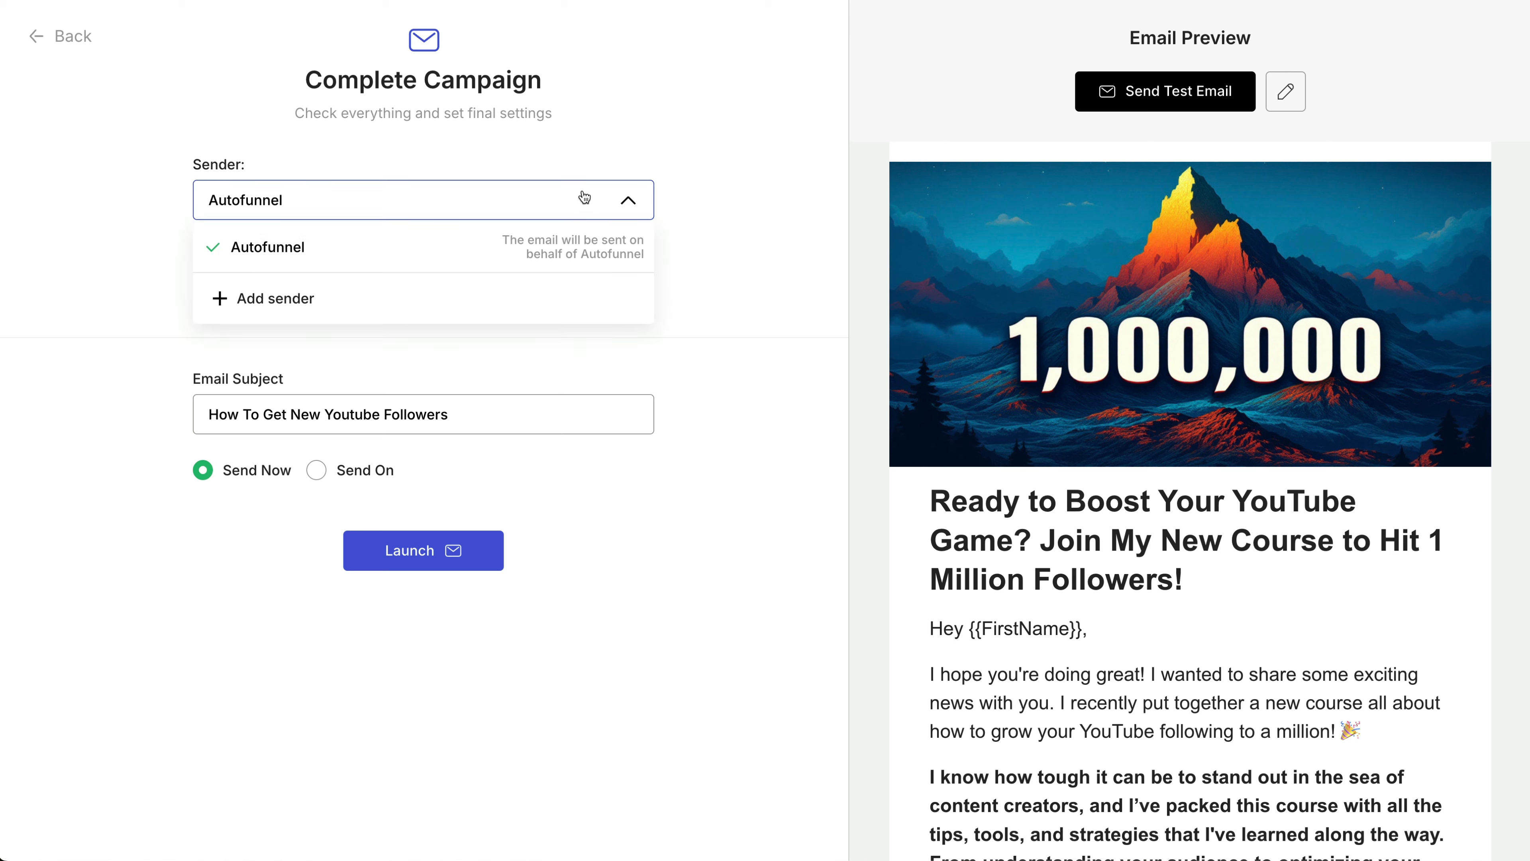
{"action": "left_click", "coordinate": [584, 197]}
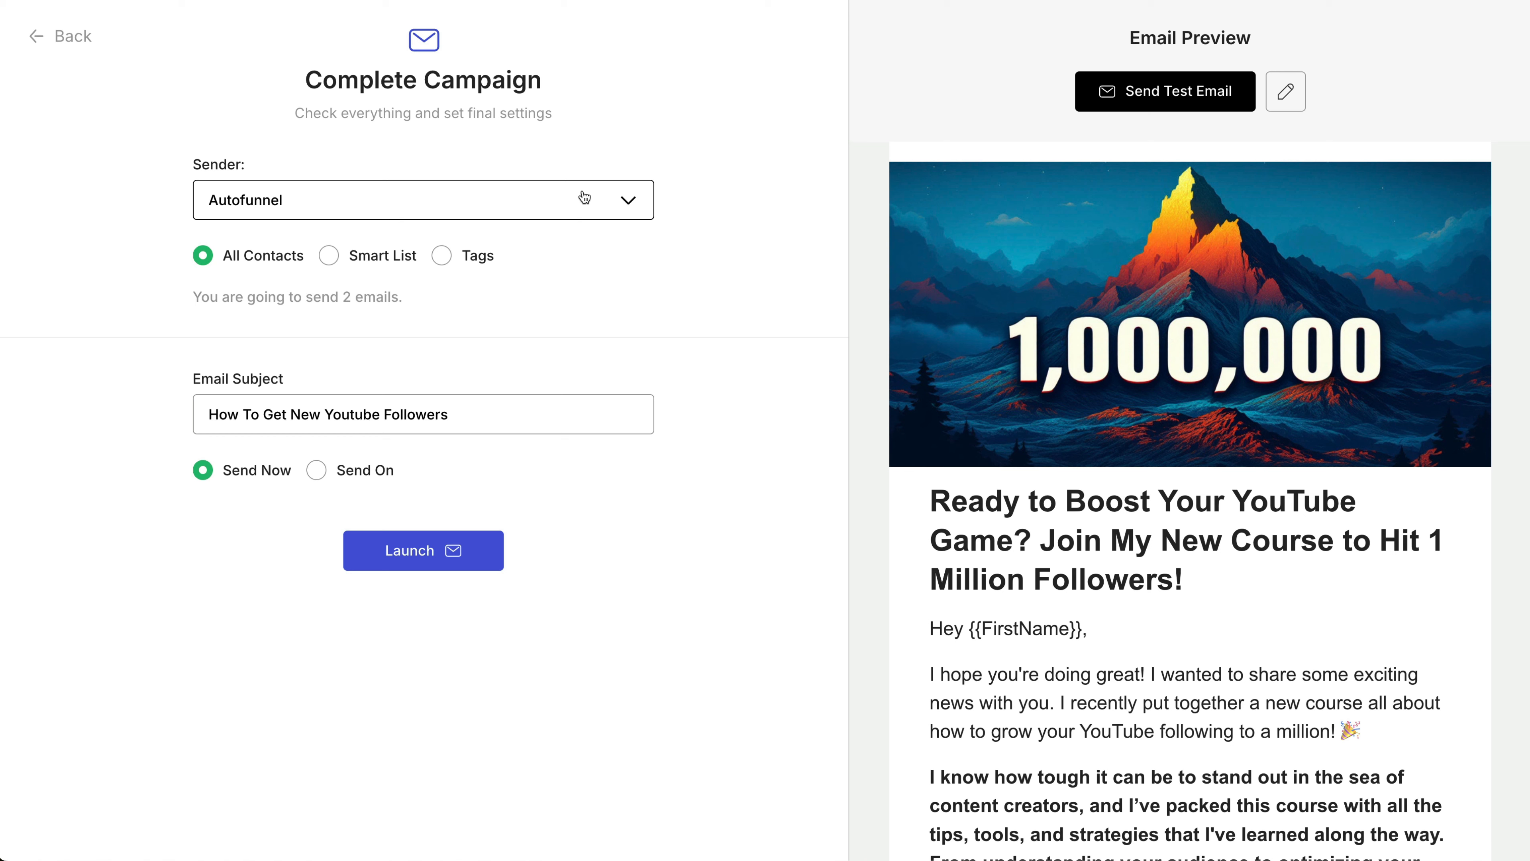
{"action": "left_click", "coordinate": [583, 197]}
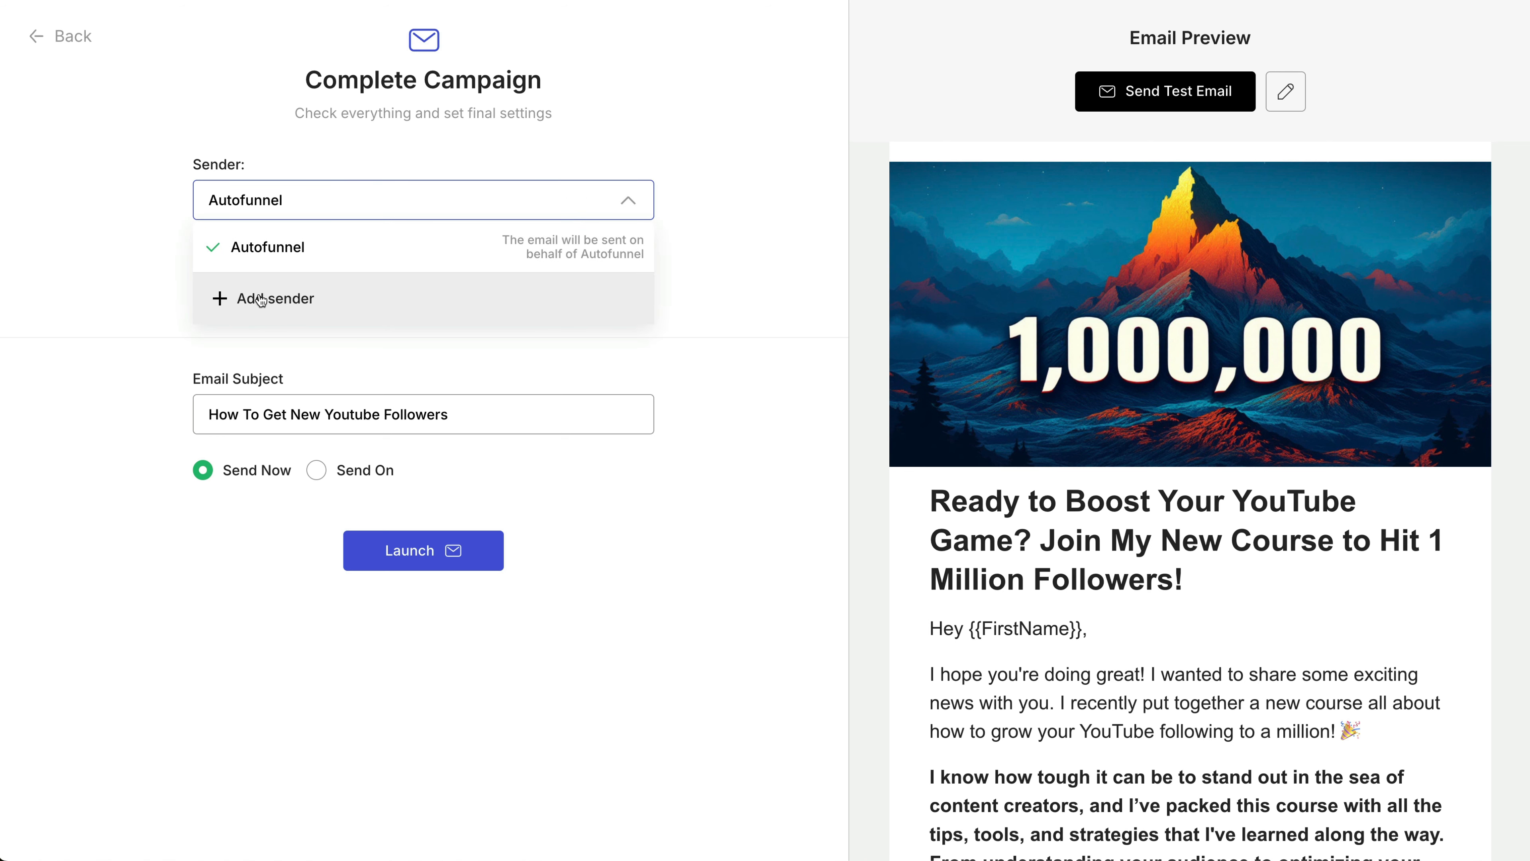
{"action": "left_click", "coordinate": [325, 207]}
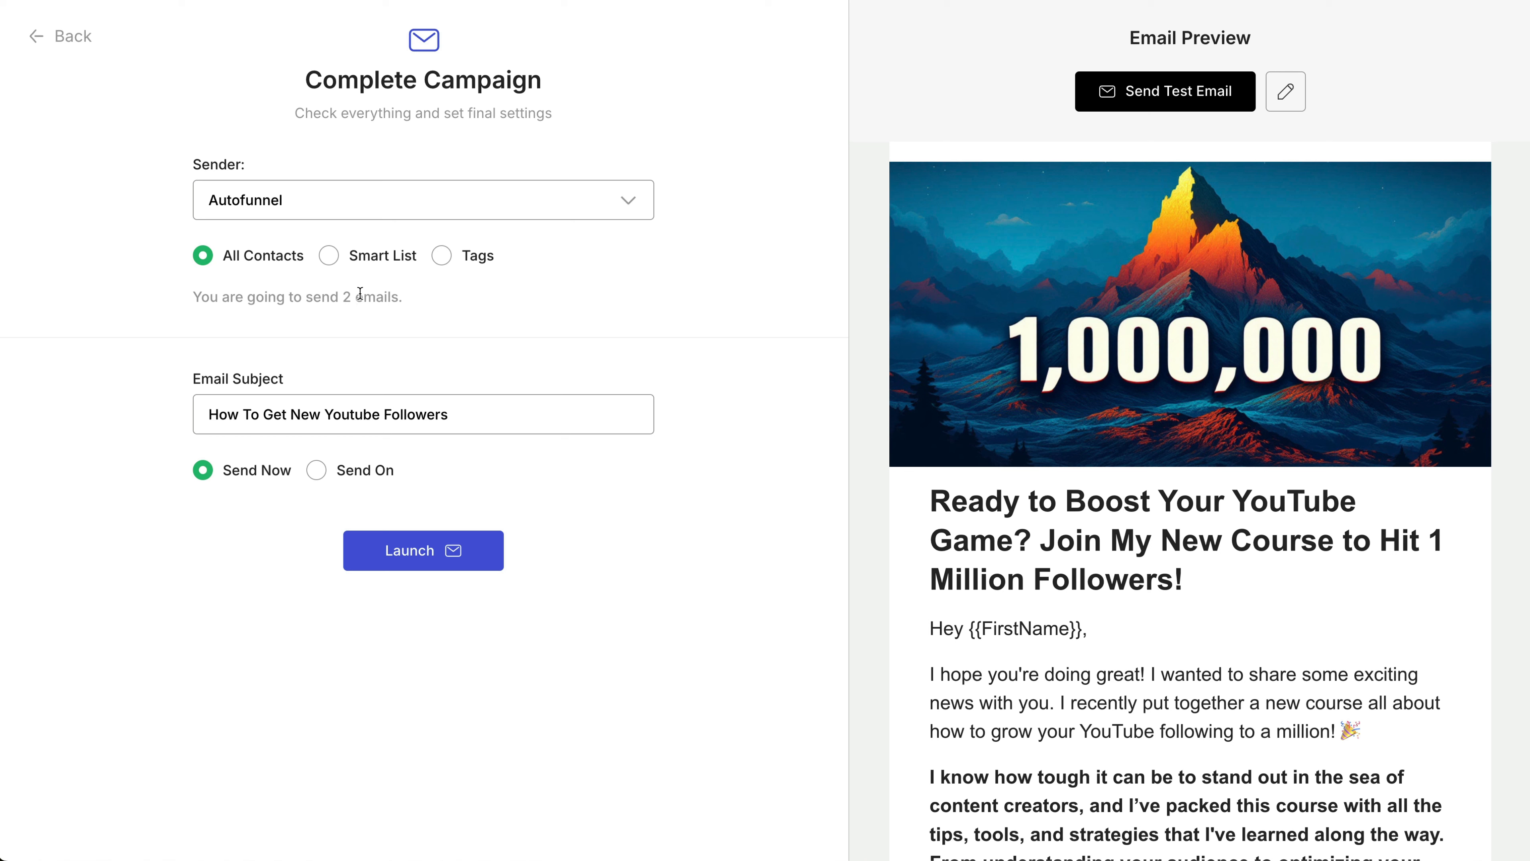
Target the broadcast at the Leads Only smart list.
{"action": "left_click", "coordinate": [336, 261]}
{"action": "left_click", "coordinate": [346, 327]}
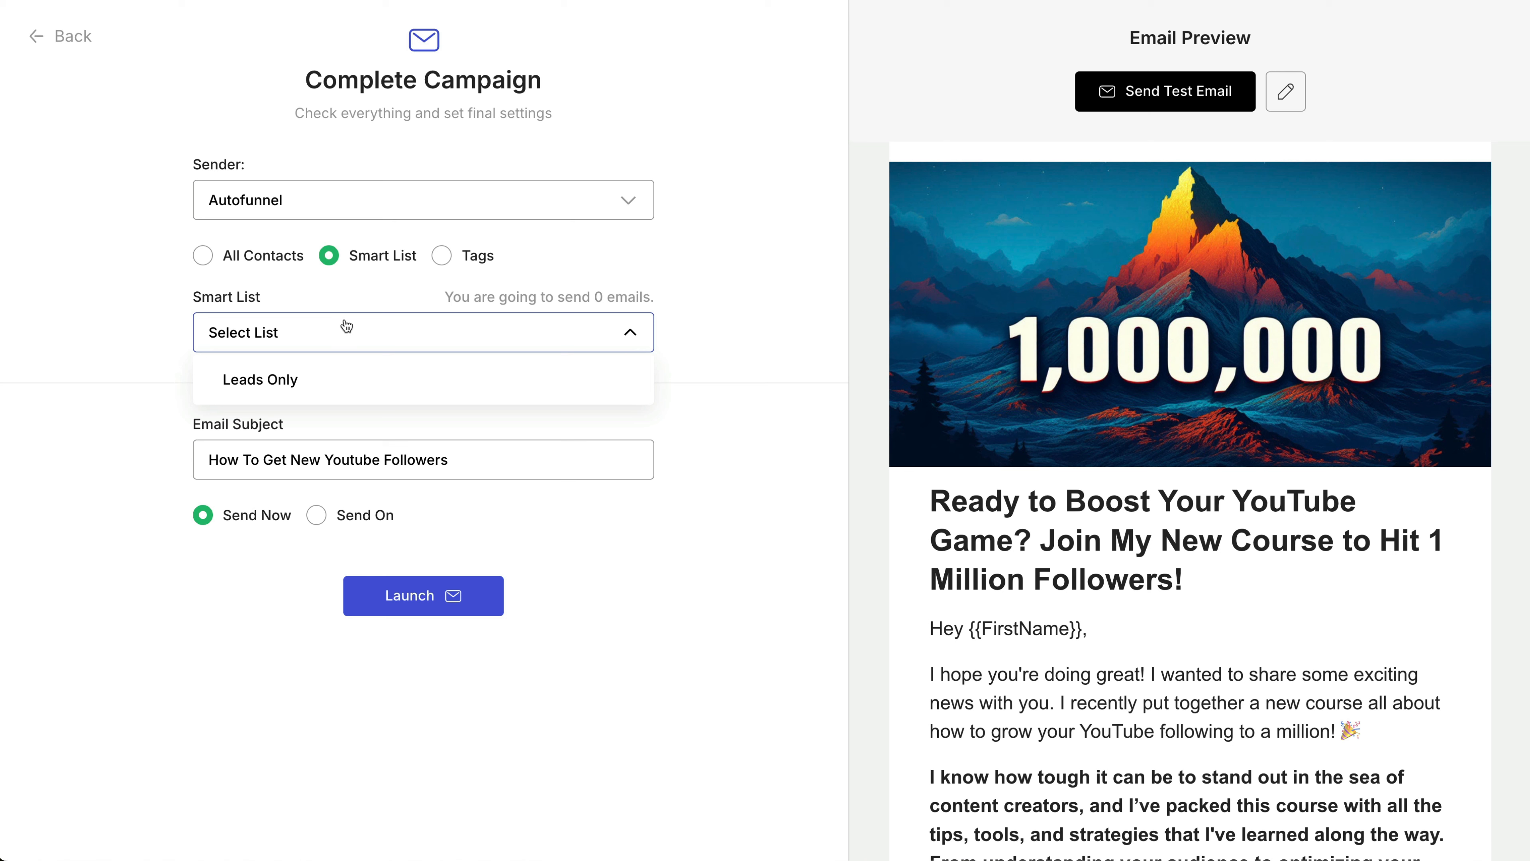
{"action": "left_click", "coordinate": [253, 384]}
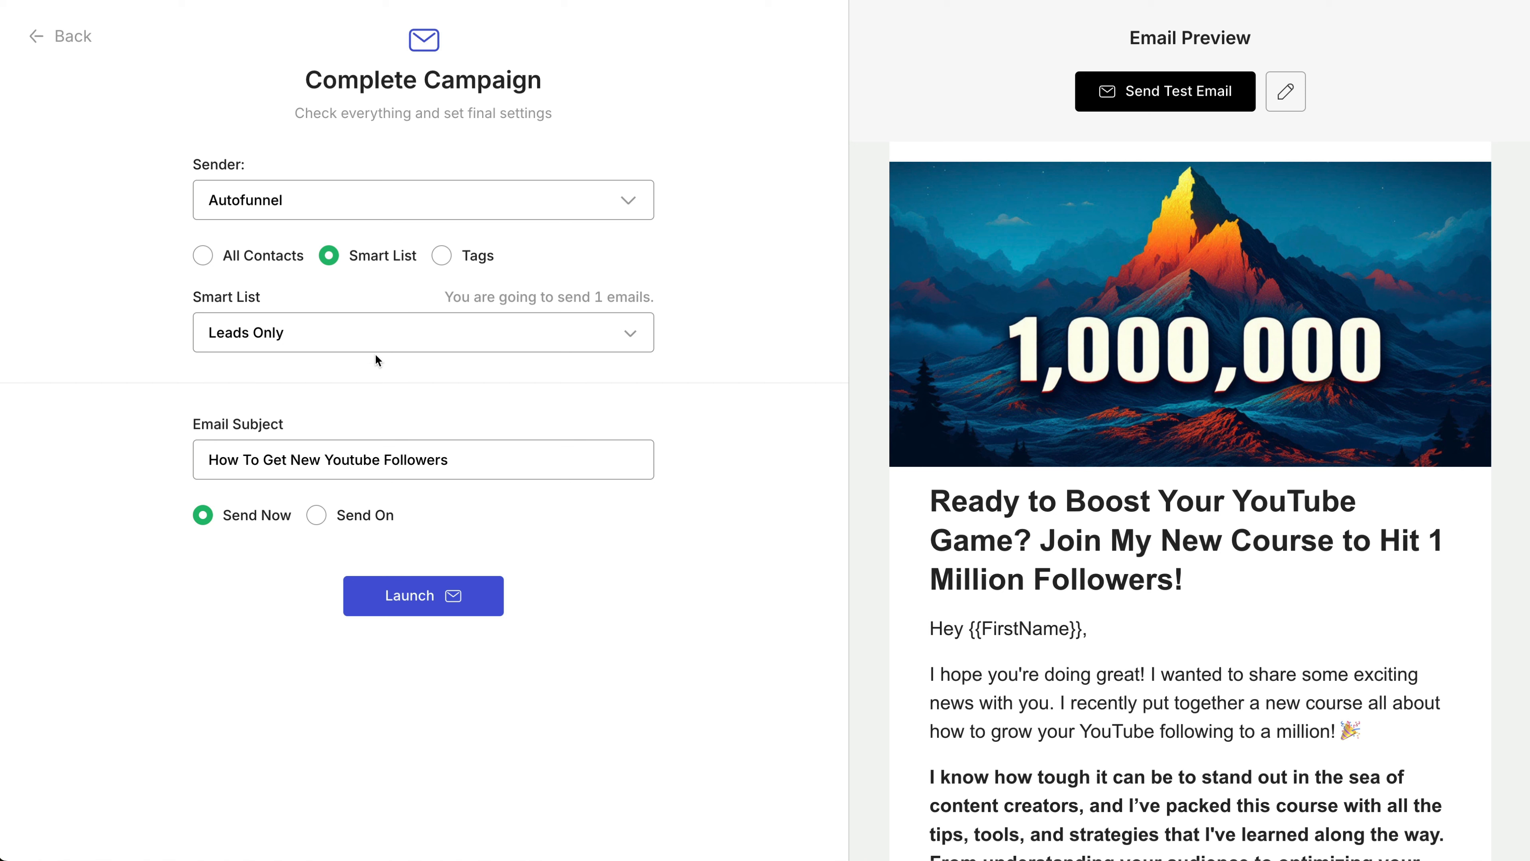
{"action": "left_click", "coordinate": [554, 334]}
{"action": "left_click", "coordinate": [495, 336]}
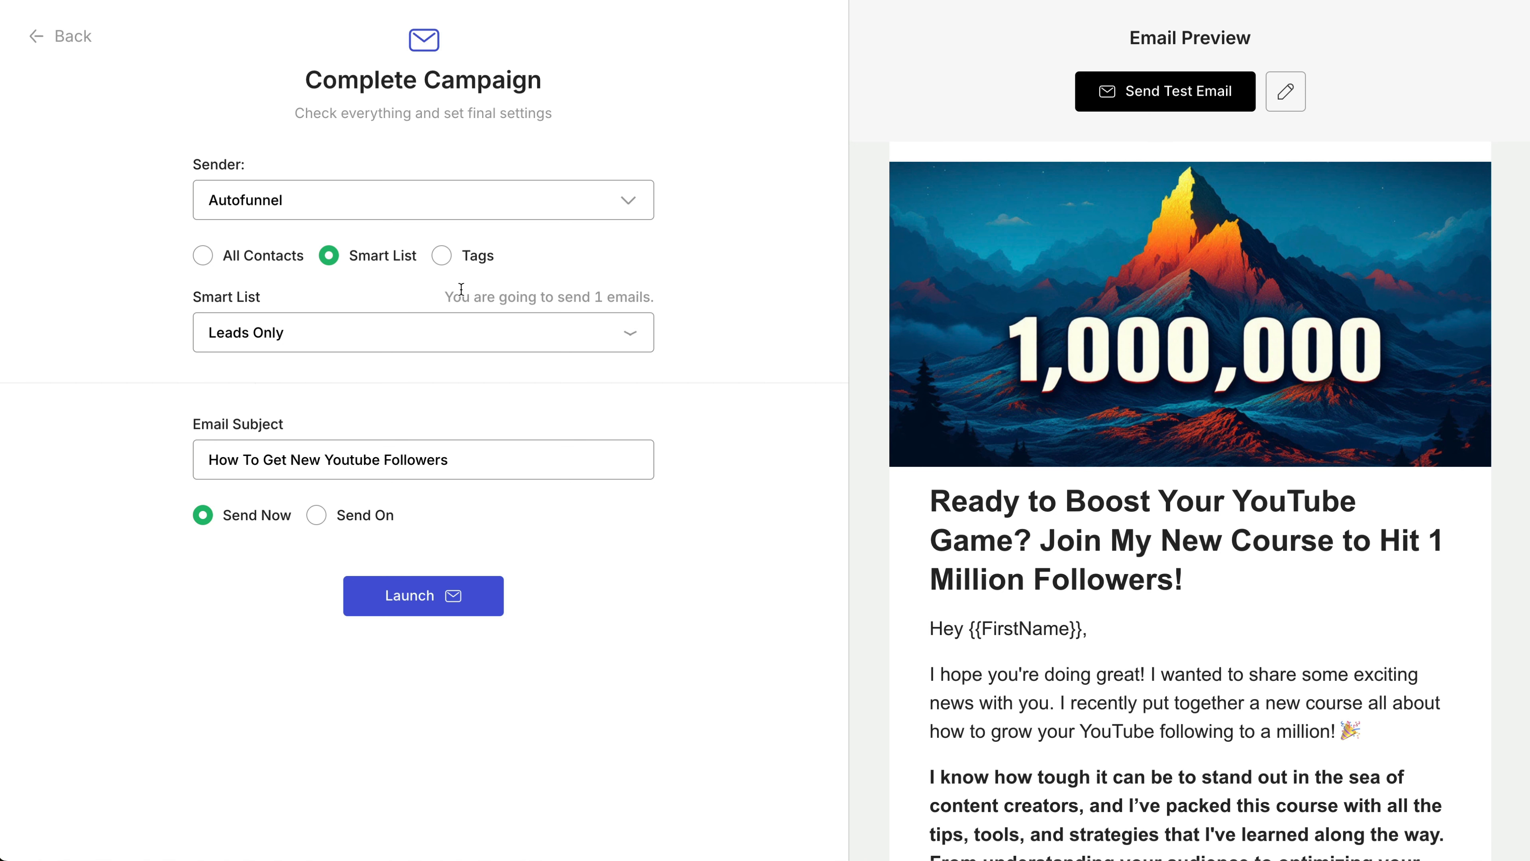
Try targeting the broadcast by the Customer tag, and return the audience to All Contacts.
{"action": "left_click", "coordinate": [442, 256]}
{"action": "left_click", "coordinate": [427, 332]}
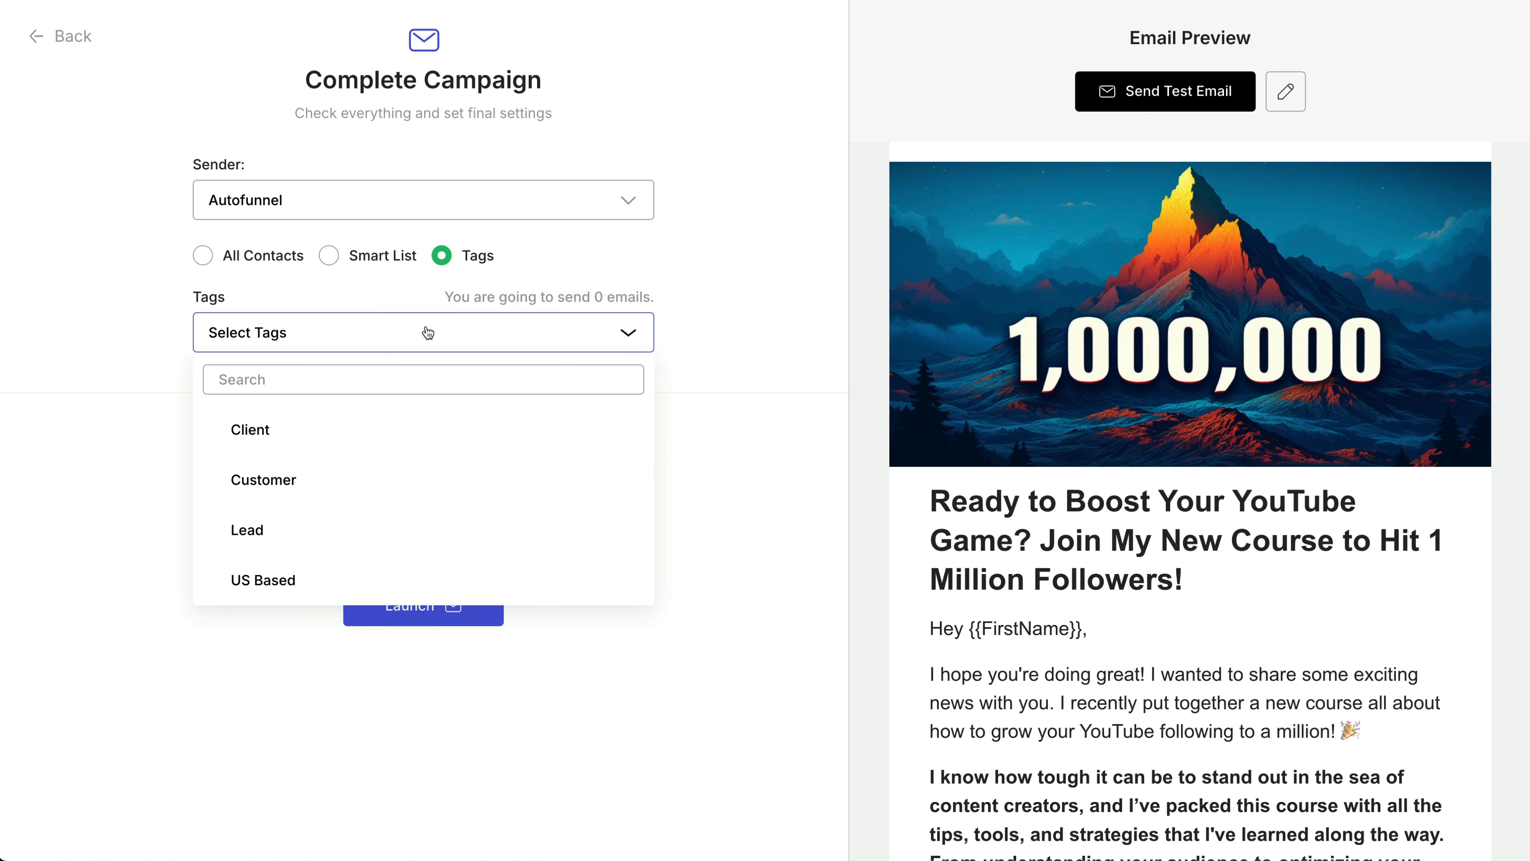
{"action": "left_click", "coordinate": [348, 469]}
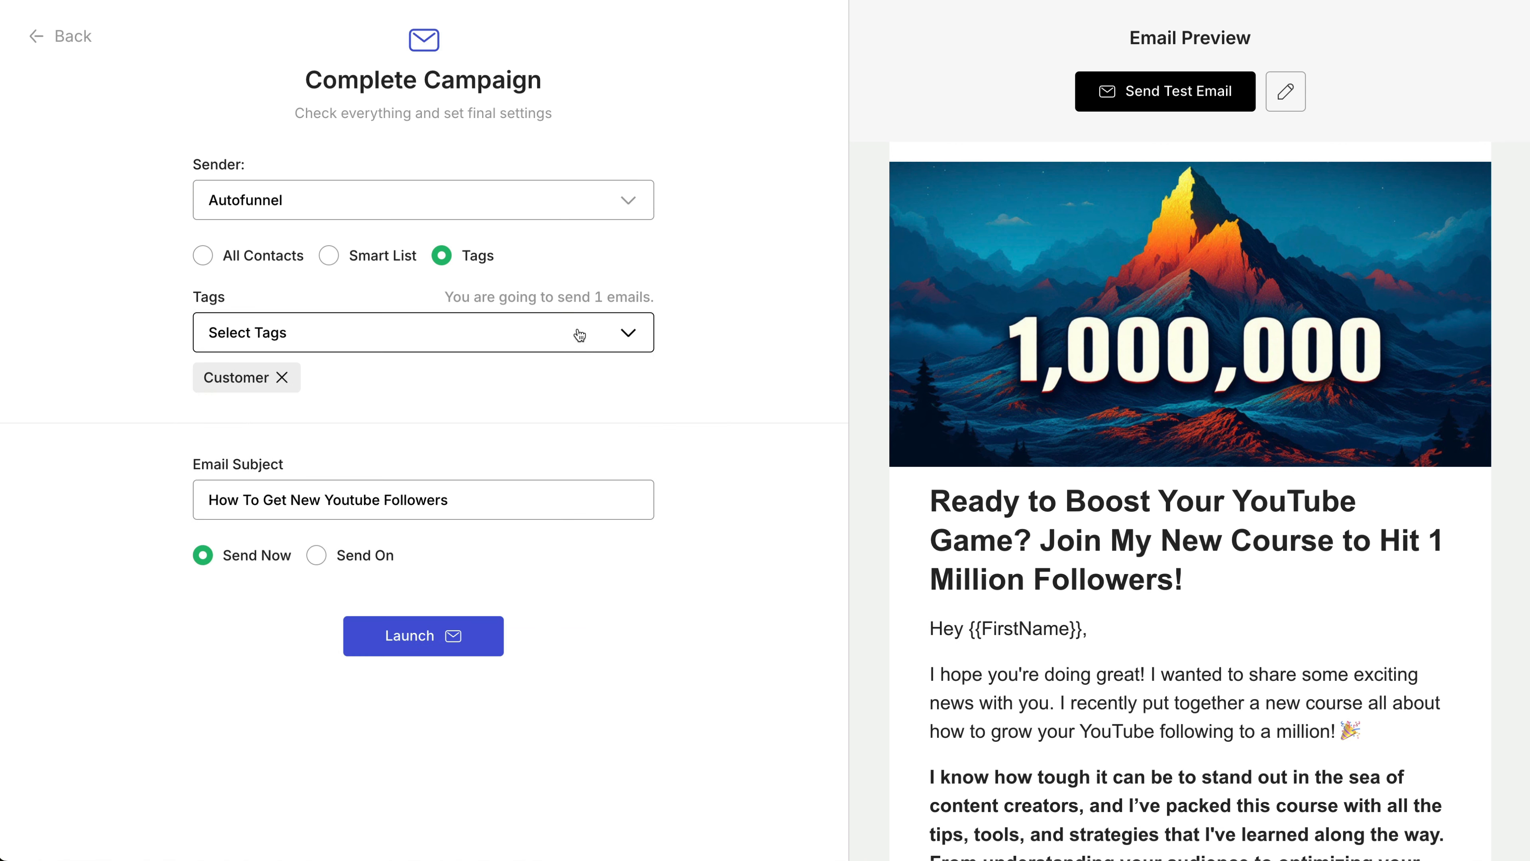
{"action": "left_click", "coordinate": [234, 264]}
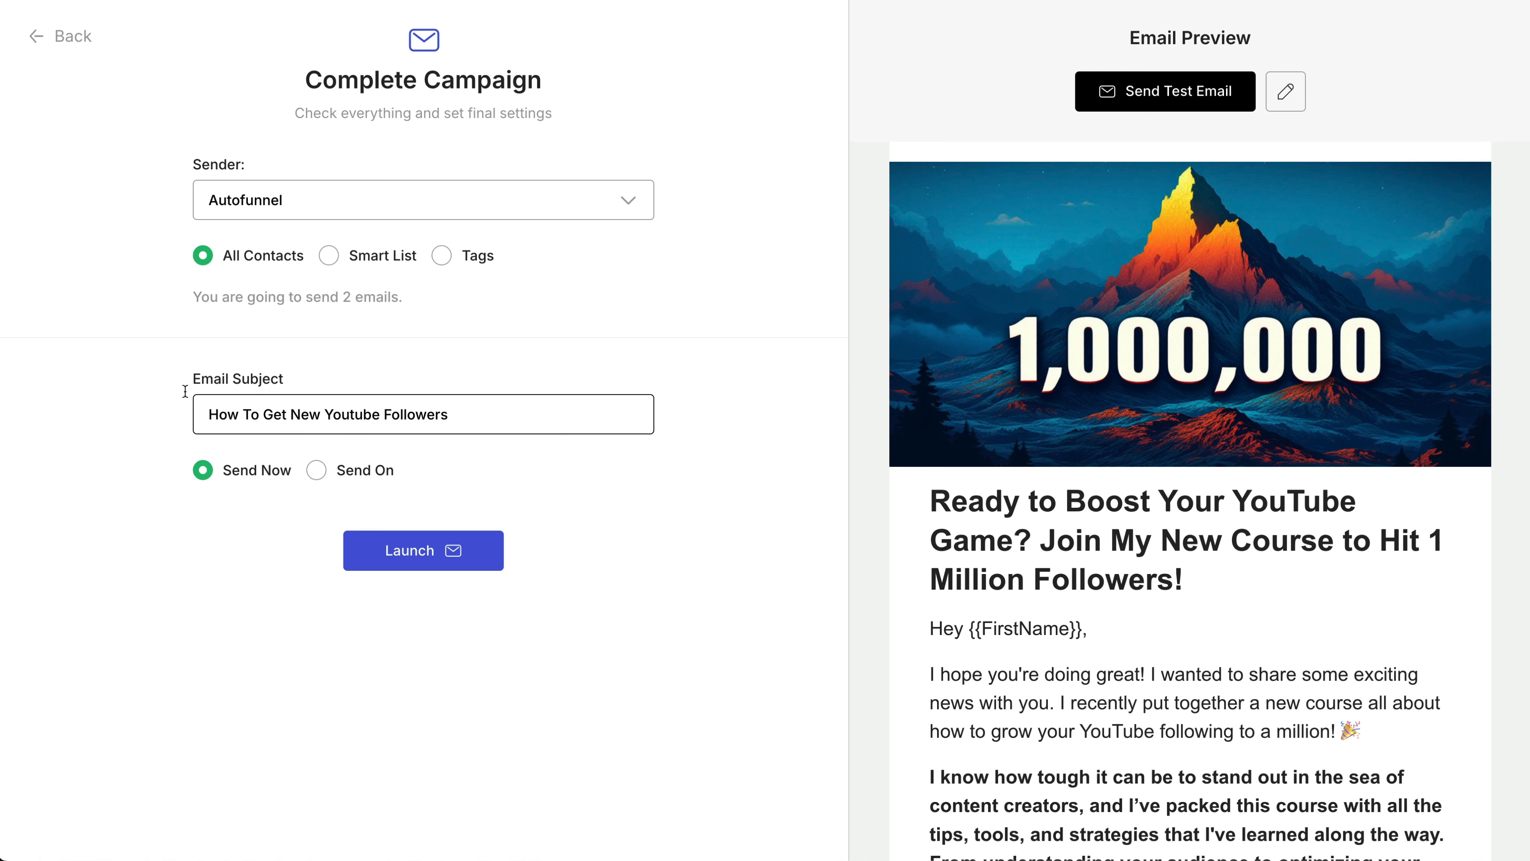
Review the email subject, switch delivery to Send On and examine the date, time and time zone fields.
{"action": "double_click", "coordinate": [224, 414]}
{"action": "left_click", "coordinate": [563, 425]}
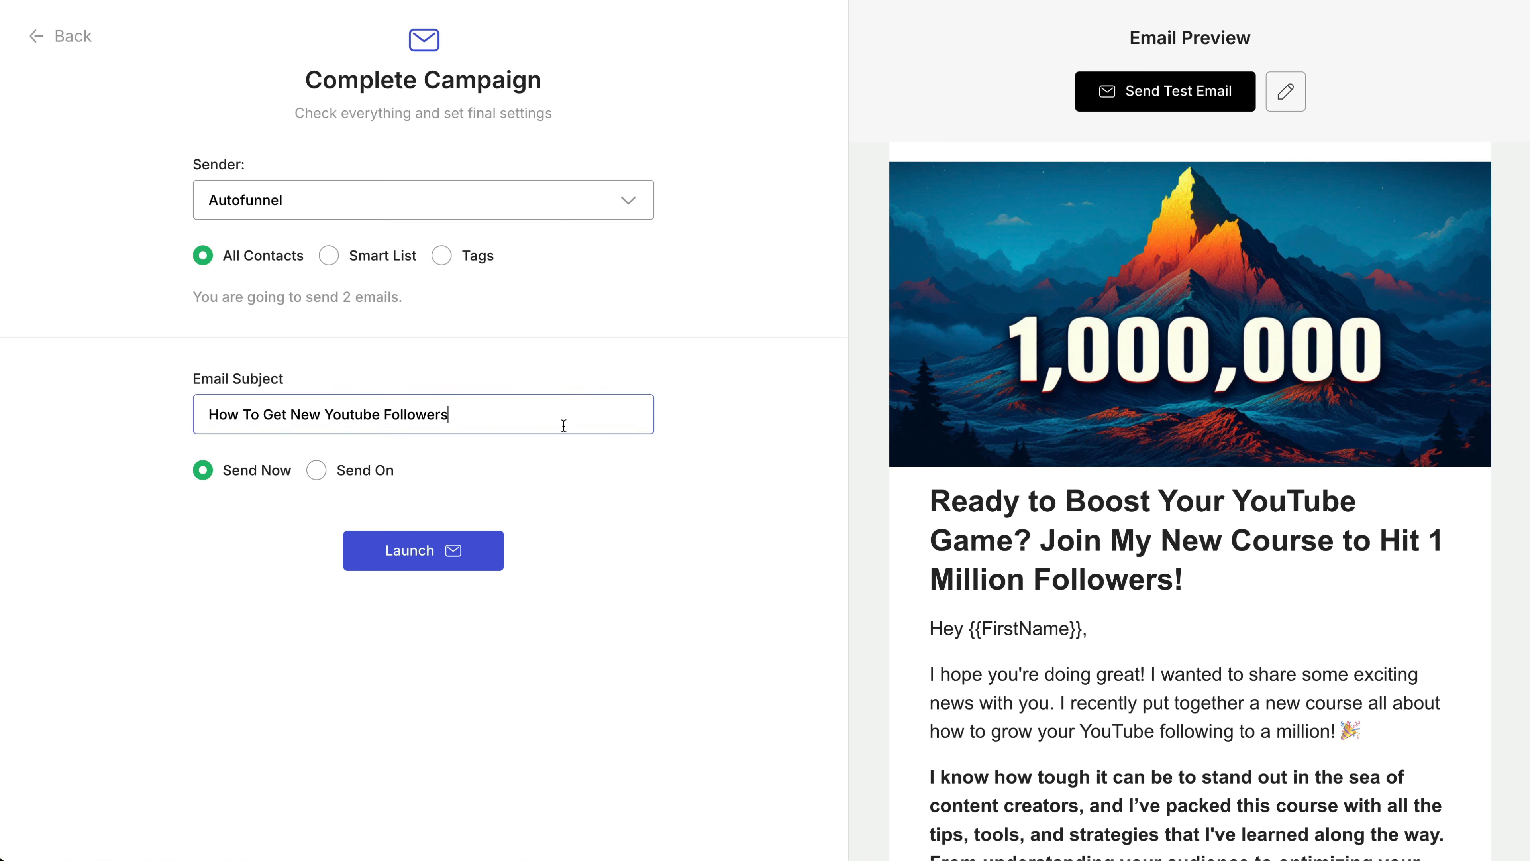
{"action": "left_click", "coordinate": [355, 479]}
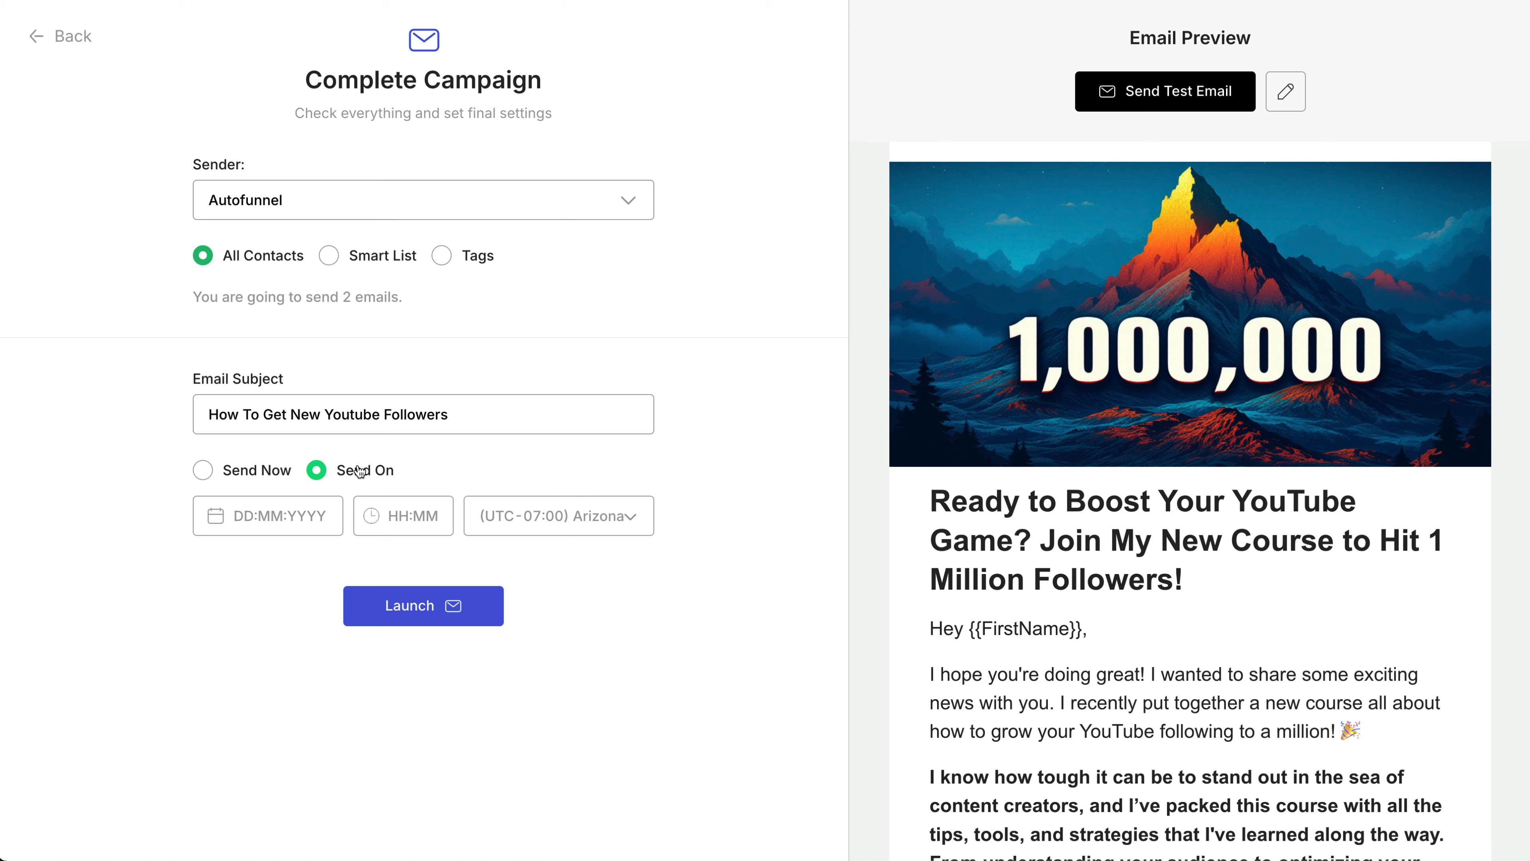
{"action": "left_click", "coordinate": [319, 513]}
{"action": "left_click", "coordinate": [404, 512]}
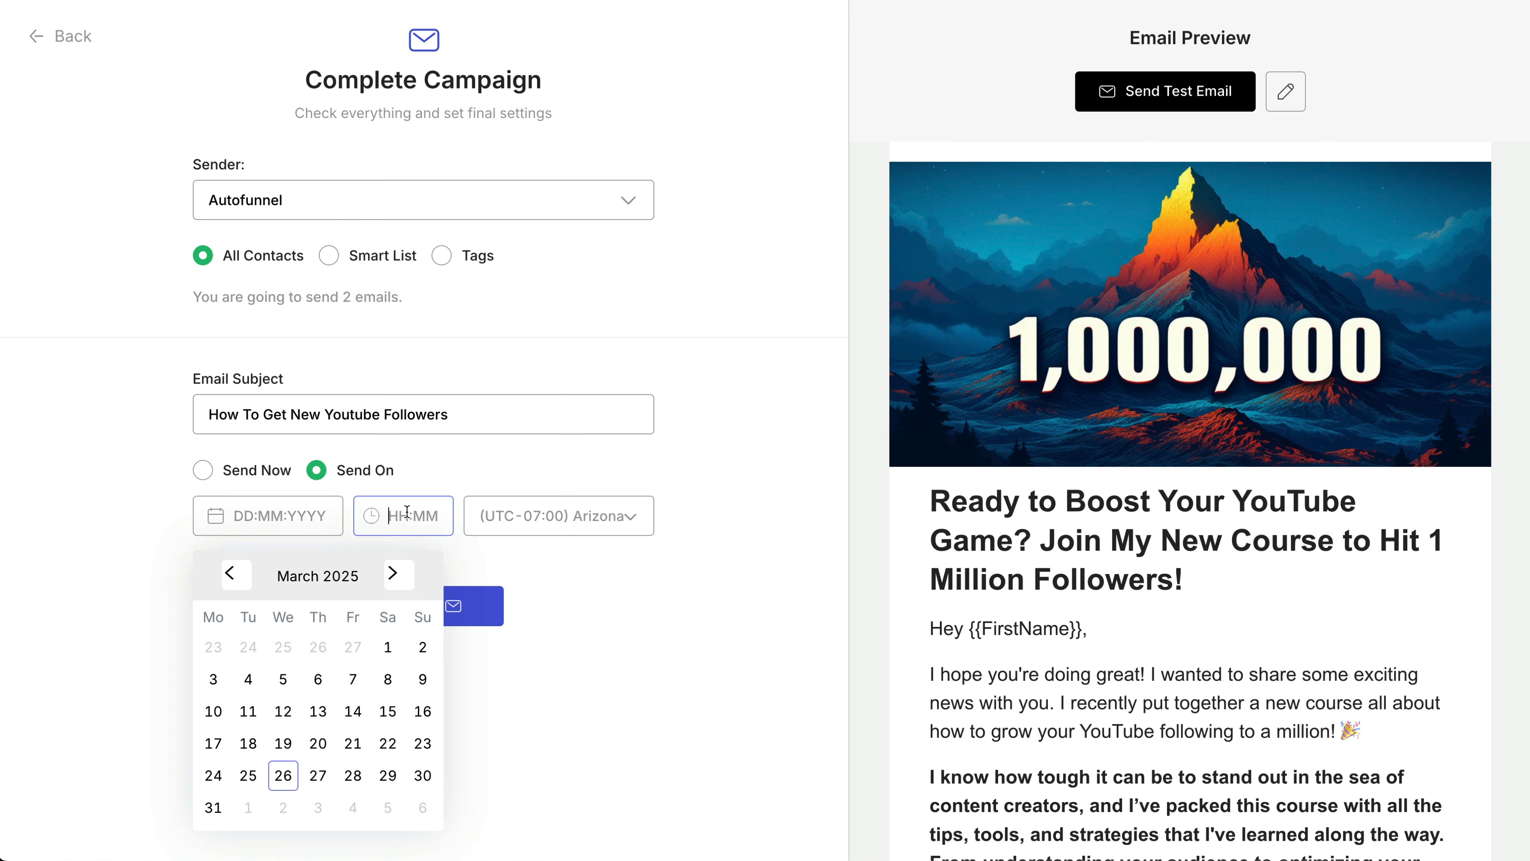
{"action": "left_click", "coordinate": [536, 517]}
{"action": "left_click", "coordinate": [537, 517]}
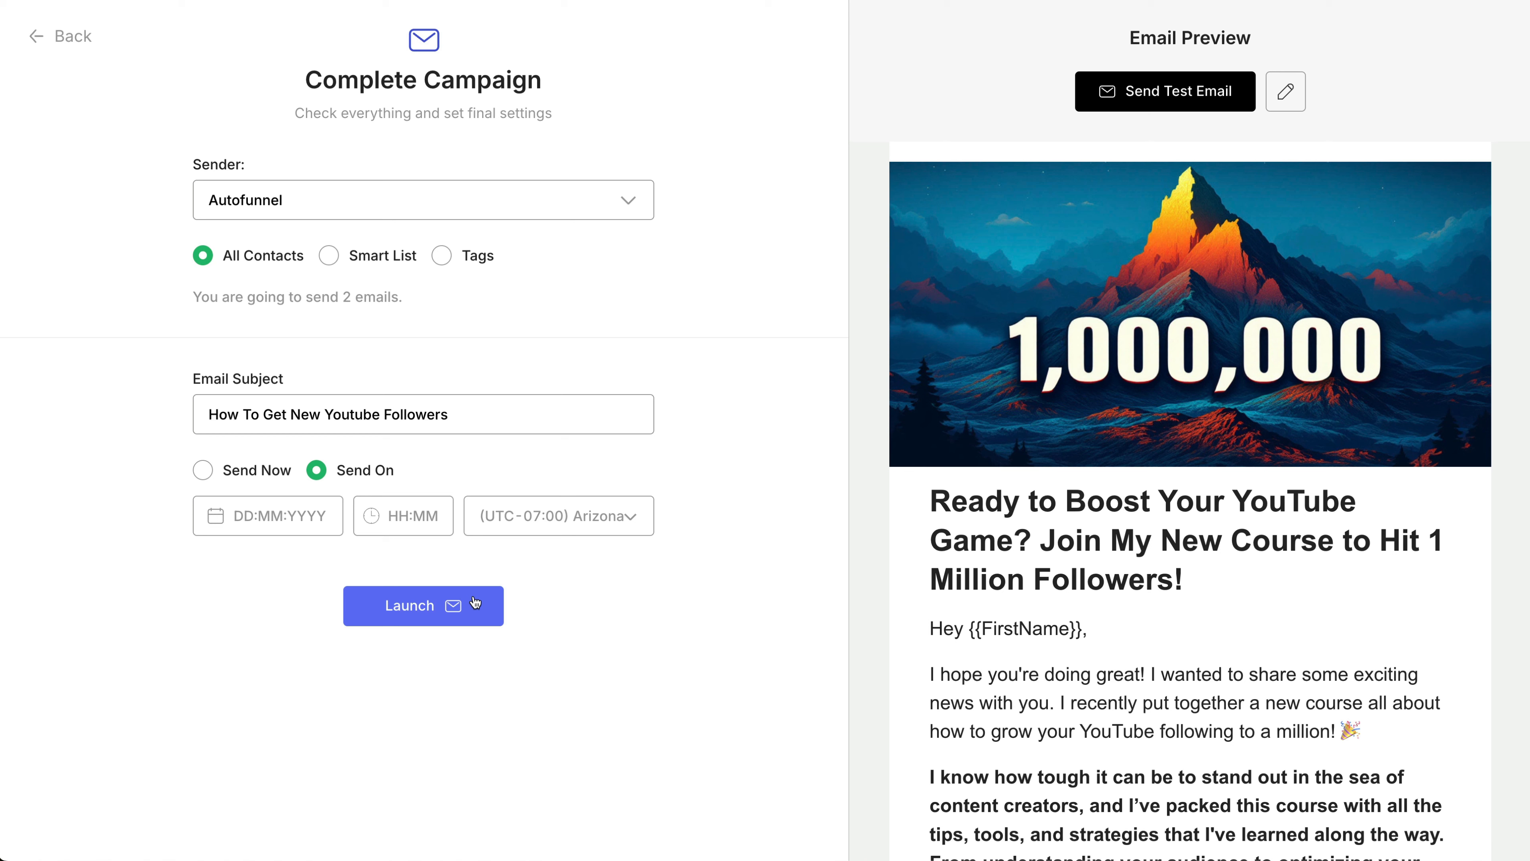
Review the campaign's sender list again and close it without changing the sender.
{"action": "left_click", "coordinate": [559, 205]}
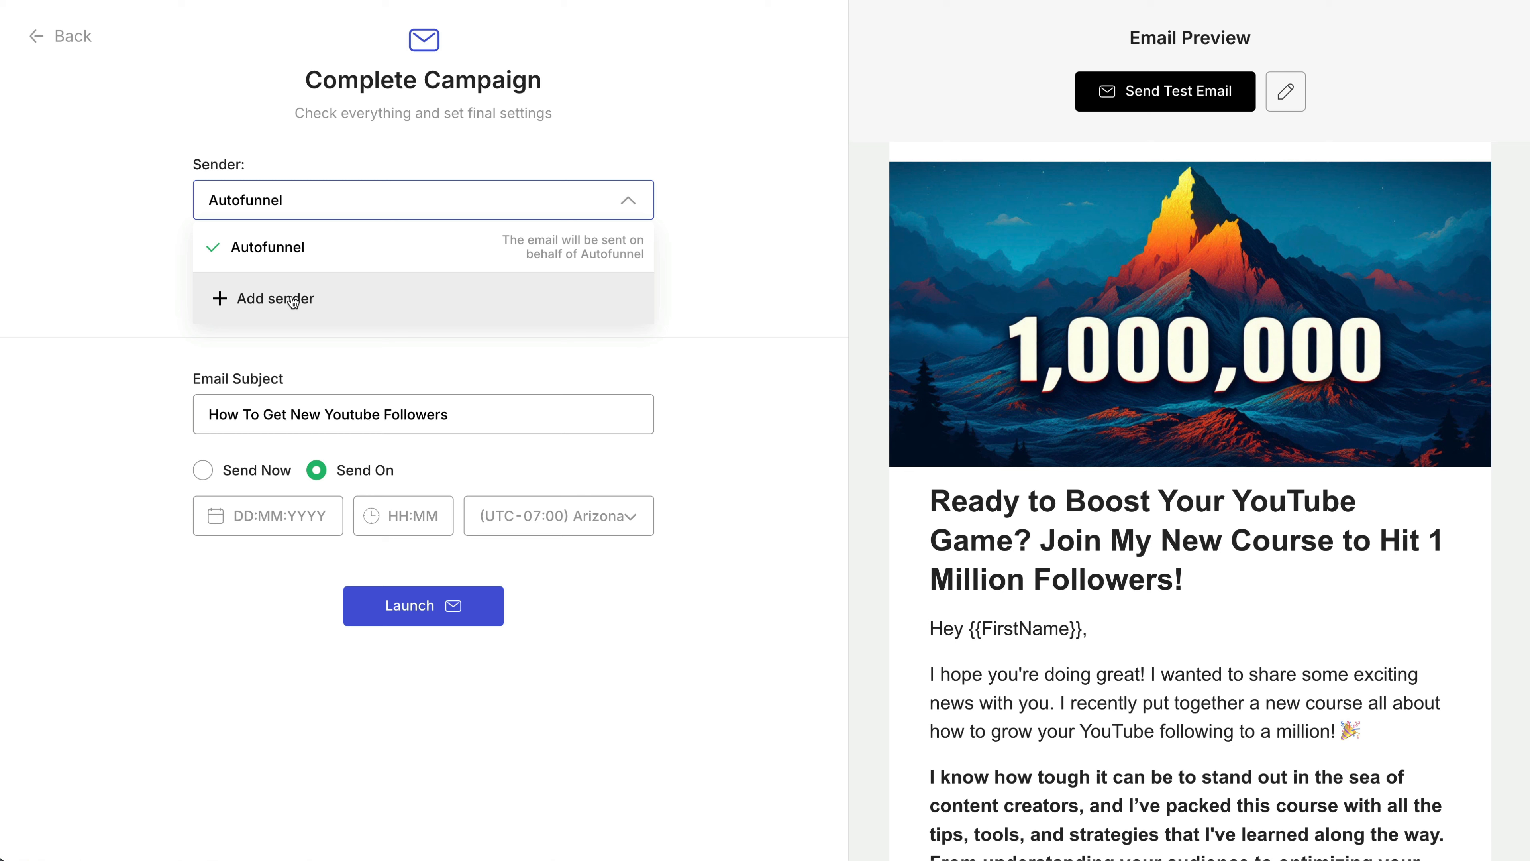
{"action": "left_click", "coordinate": [196, 25]}
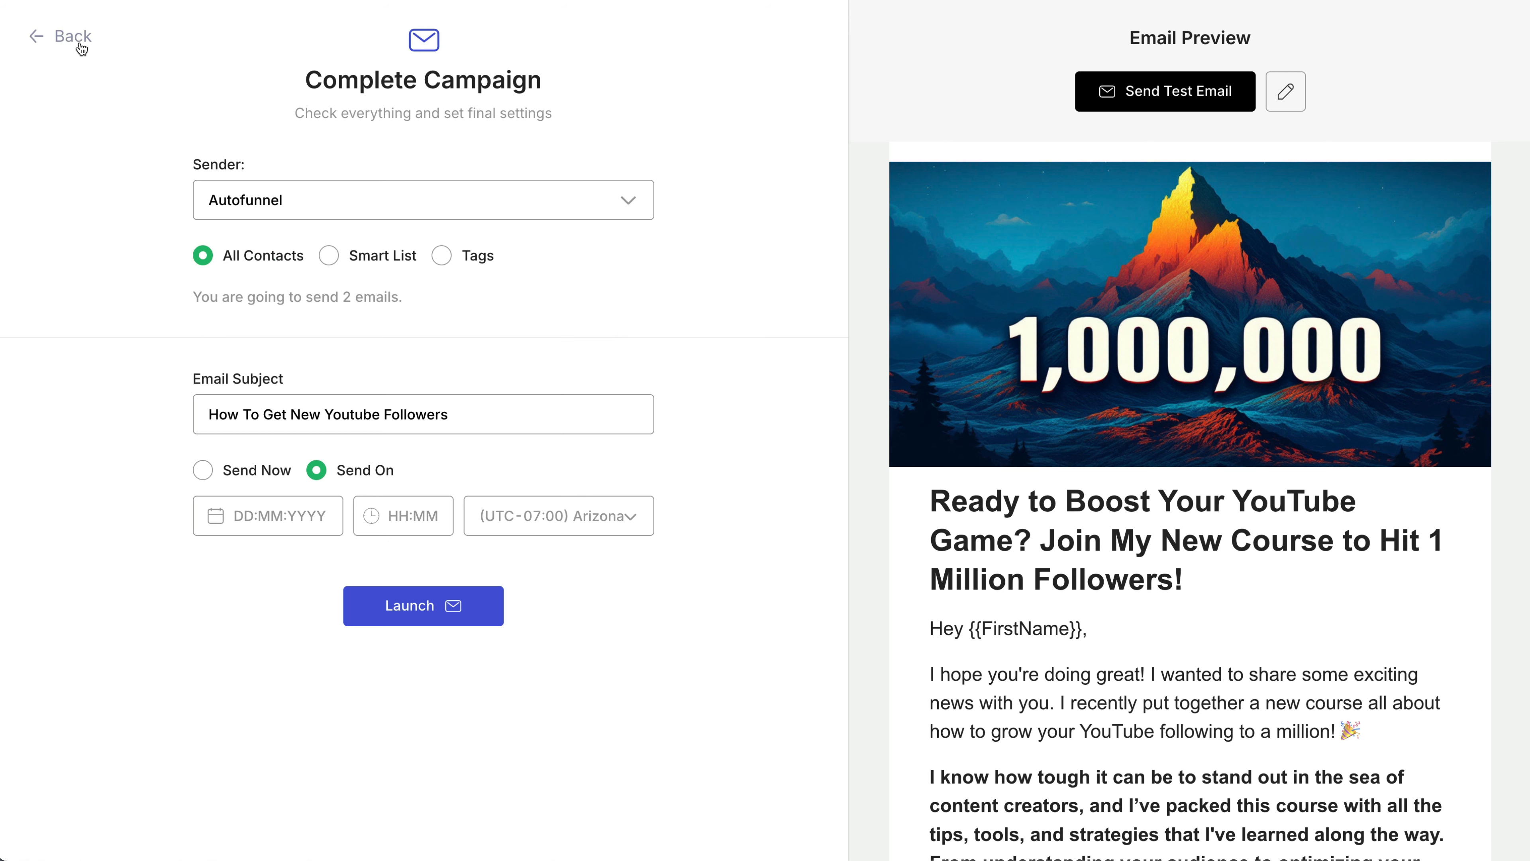
{"action": "left_click", "coordinate": [283, 202]}
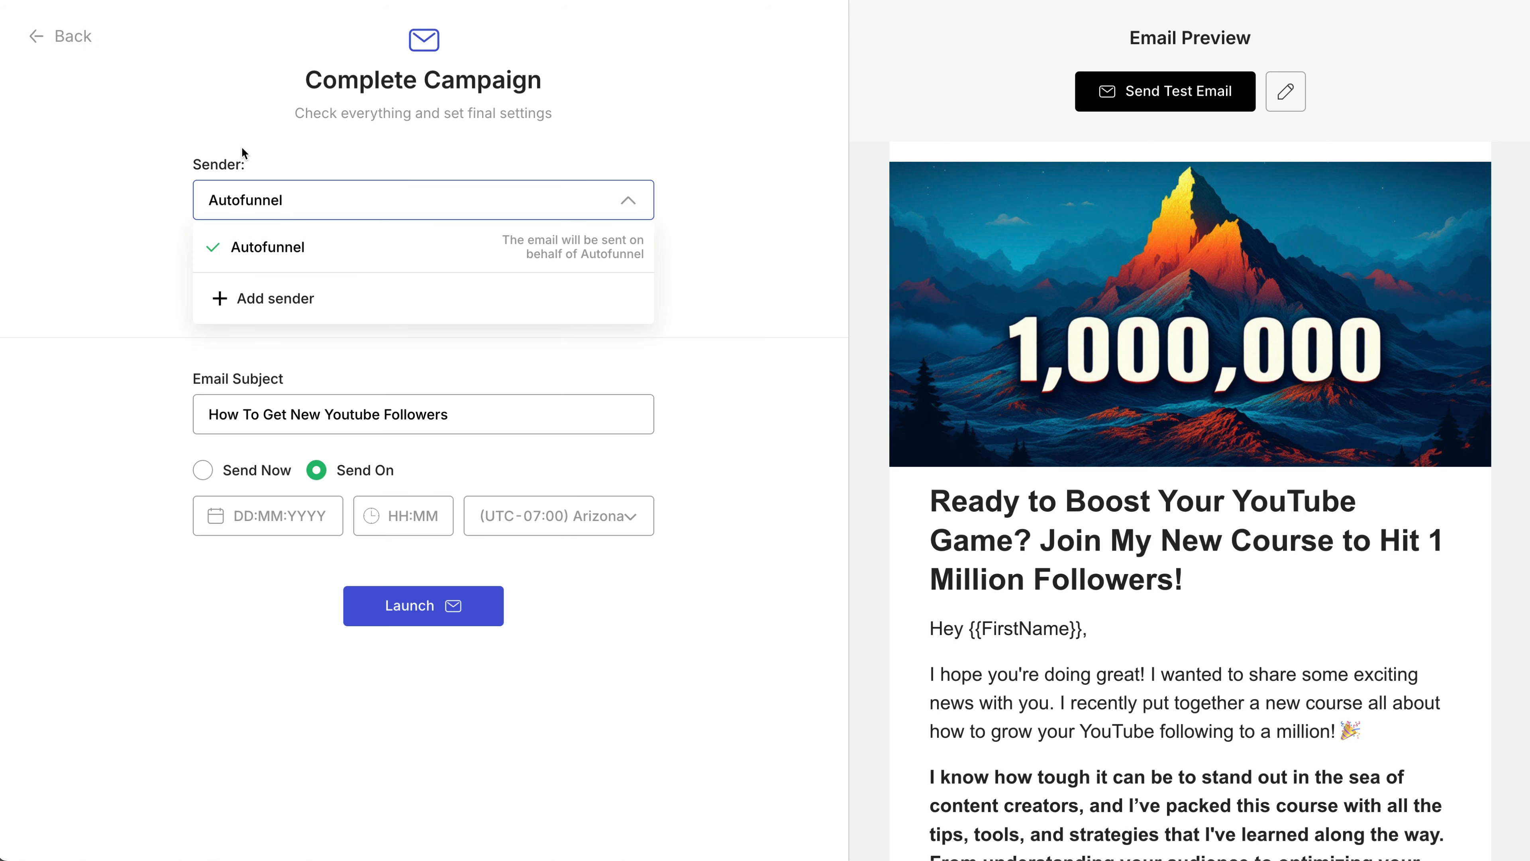
{"action": "left_click", "coordinate": [245, 154]}
Leave the campaign and the email editor, and open the account's Domains & Senders settings.
{"action": "left_click", "coordinate": [75, 46]}
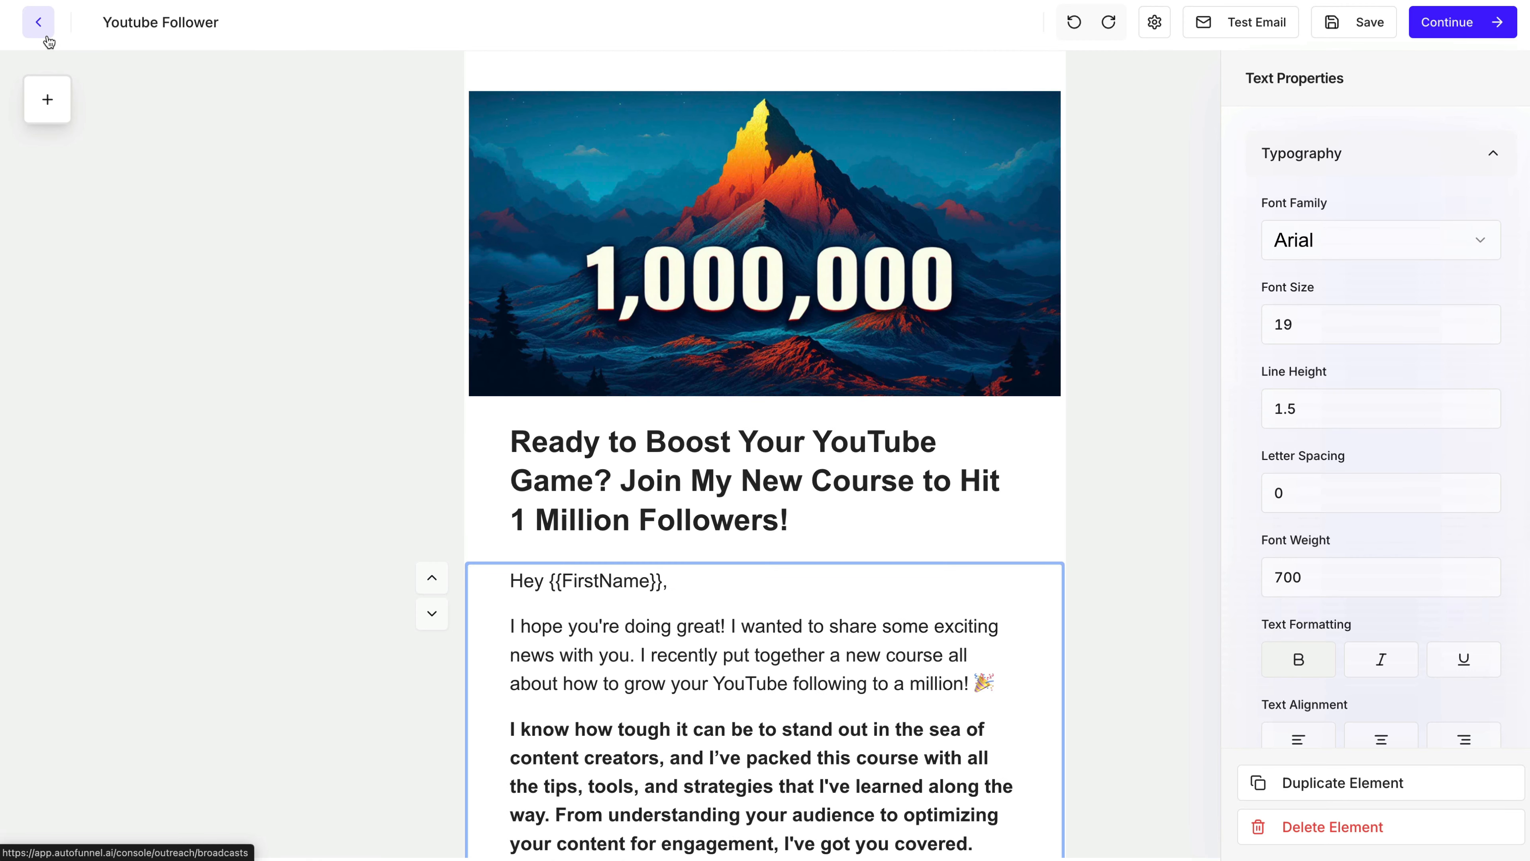
{"action": "left_click", "coordinate": [46, 35]}
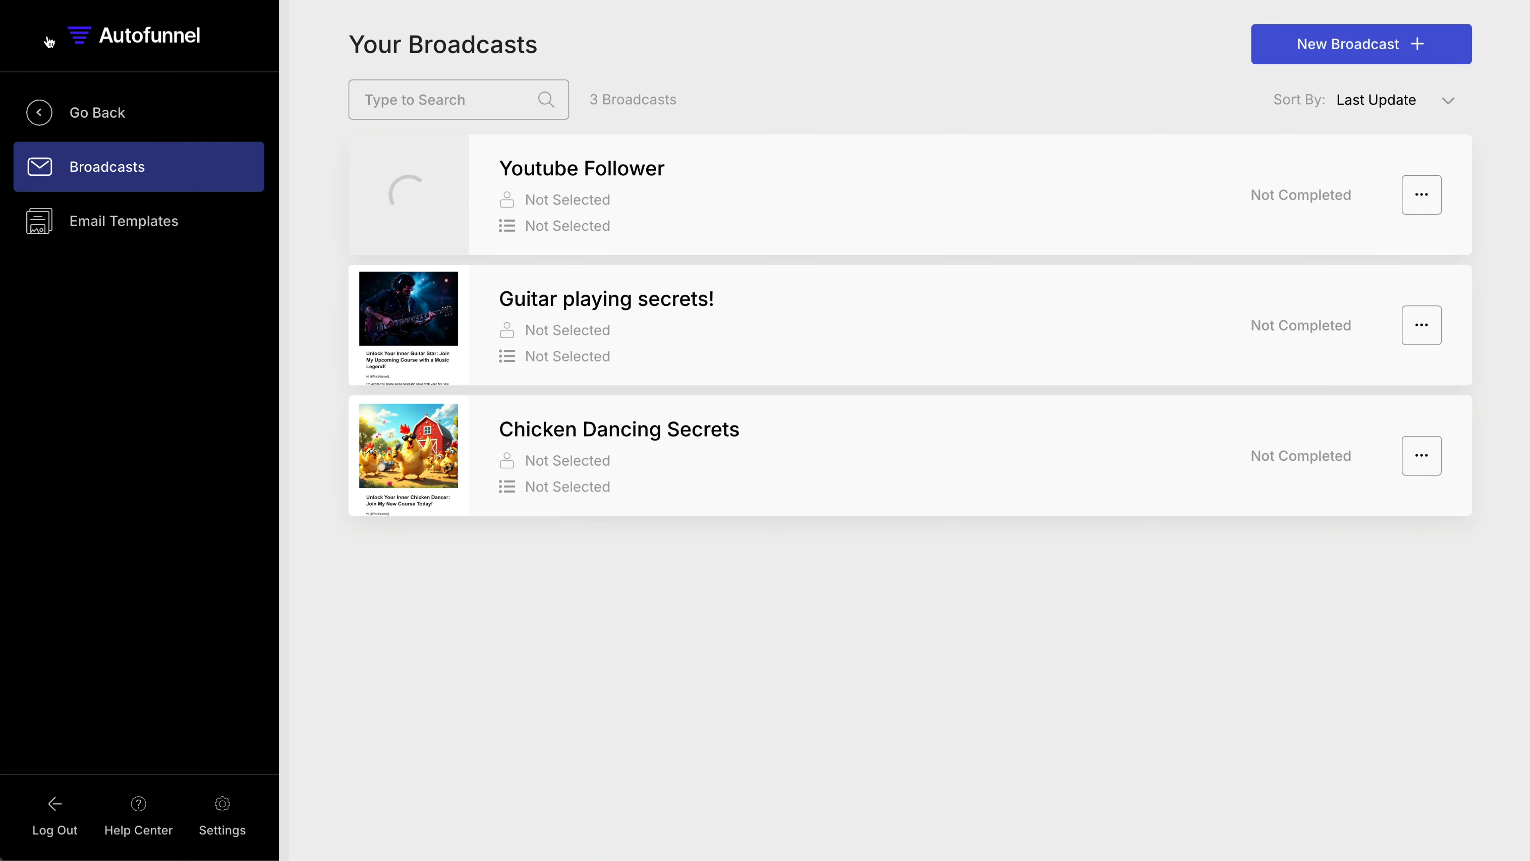
{"action": "left_click", "coordinate": [240, 832]}
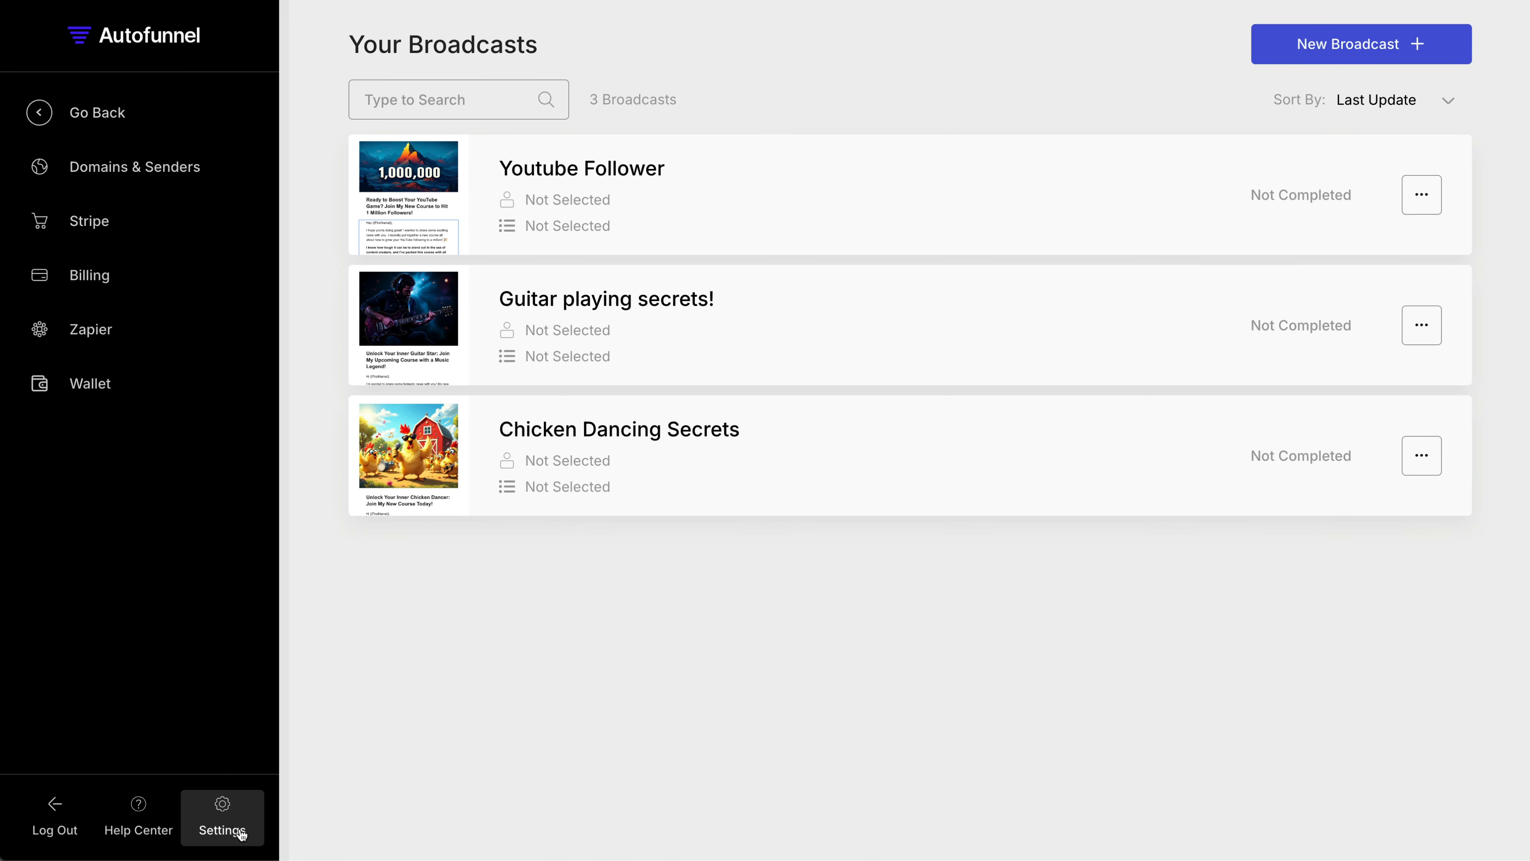
{"action": "left_click", "coordinate": [101, 180]}
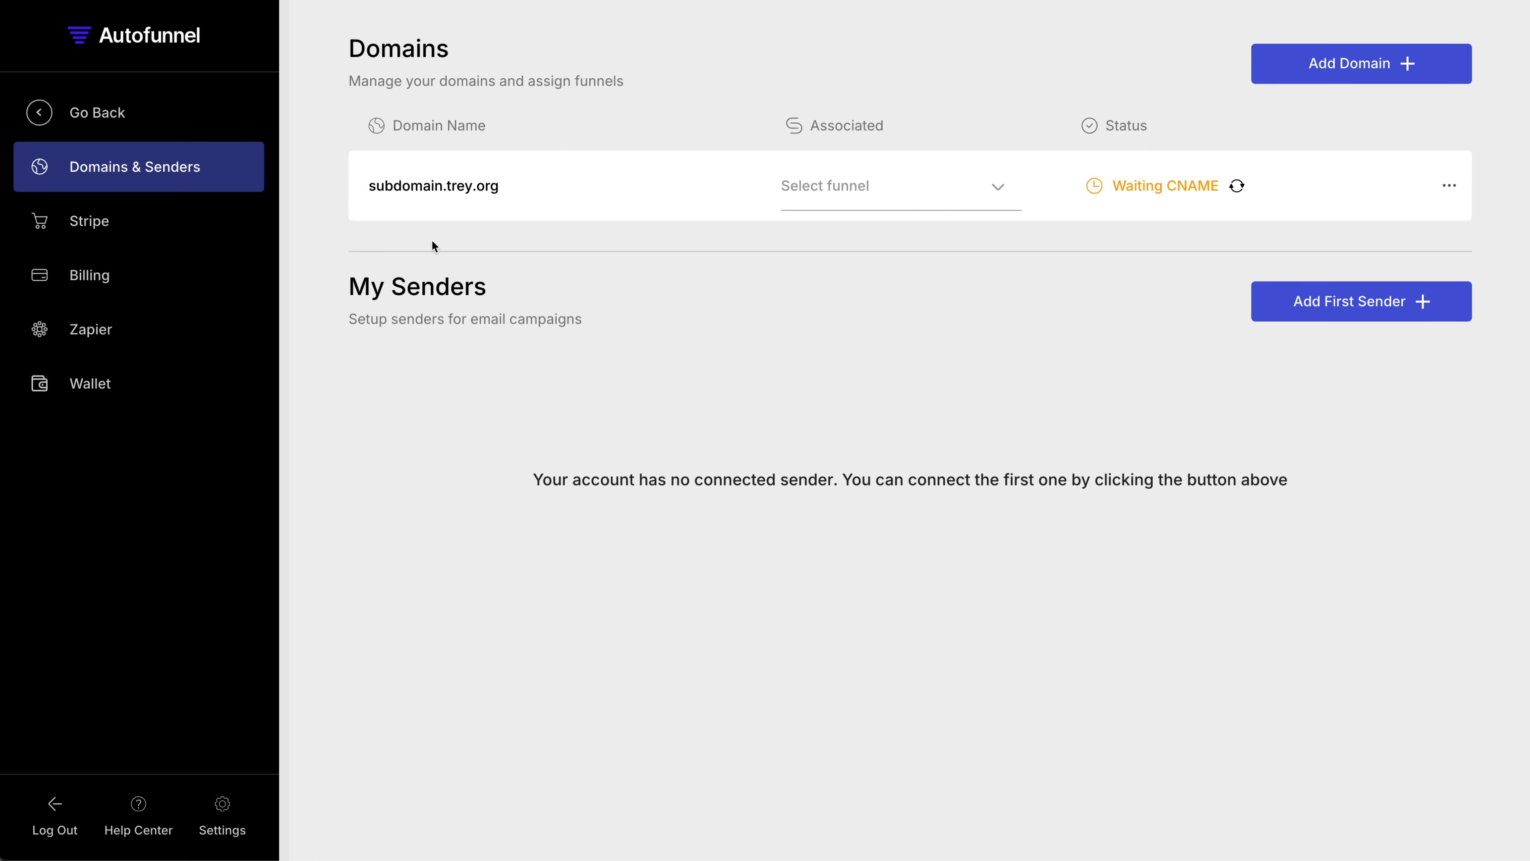
Open the form for adding a first sender, examine its domain, name and from-address fields, and close it.
{"action": "left_click", "coordinate": [1281, 300]}
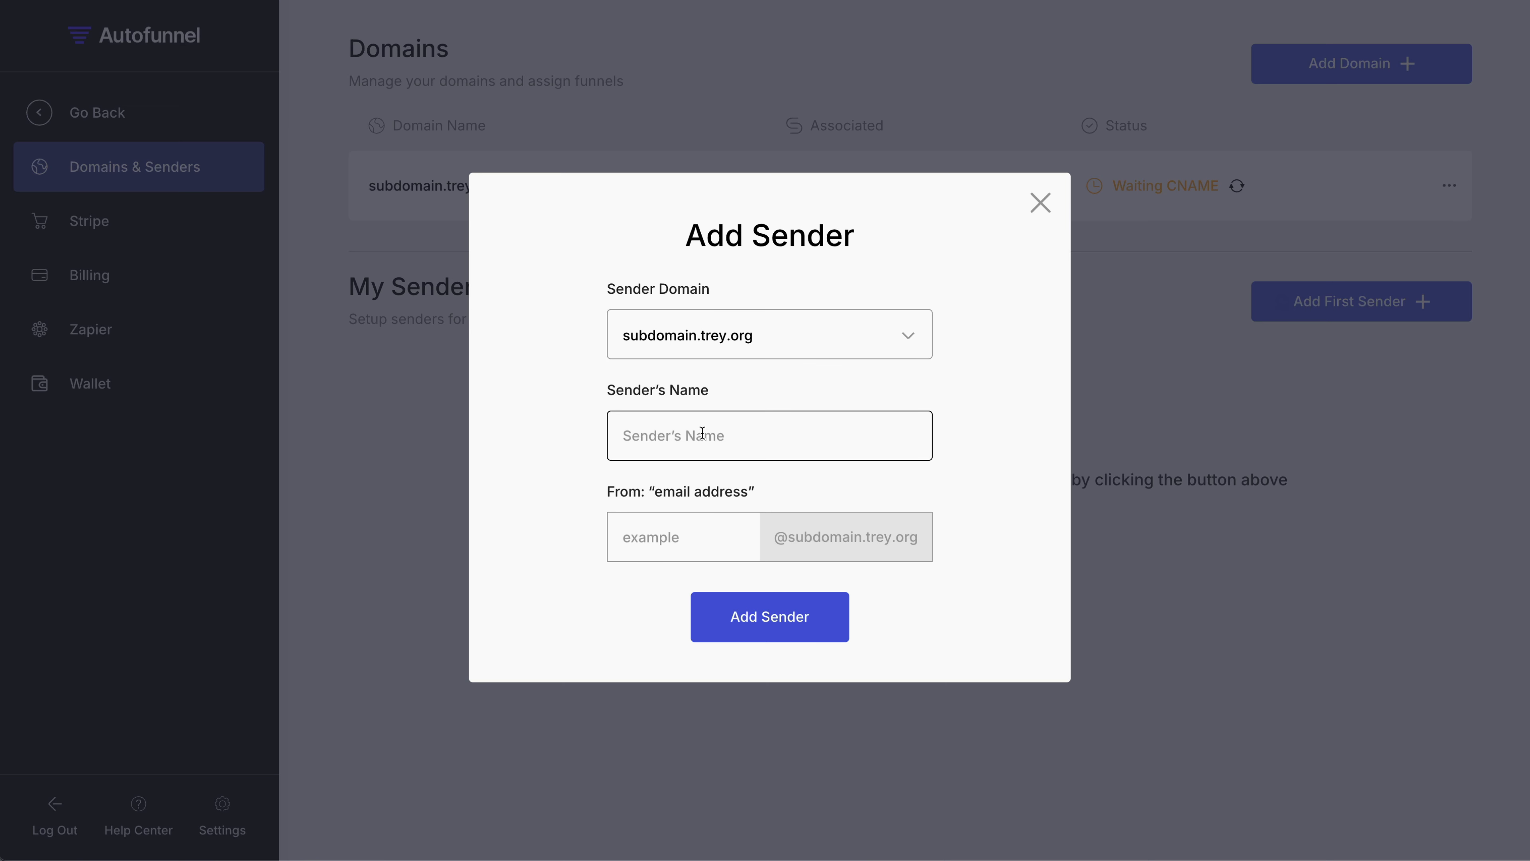
{"action": "left_click", "coordinate": [1041, 202]}
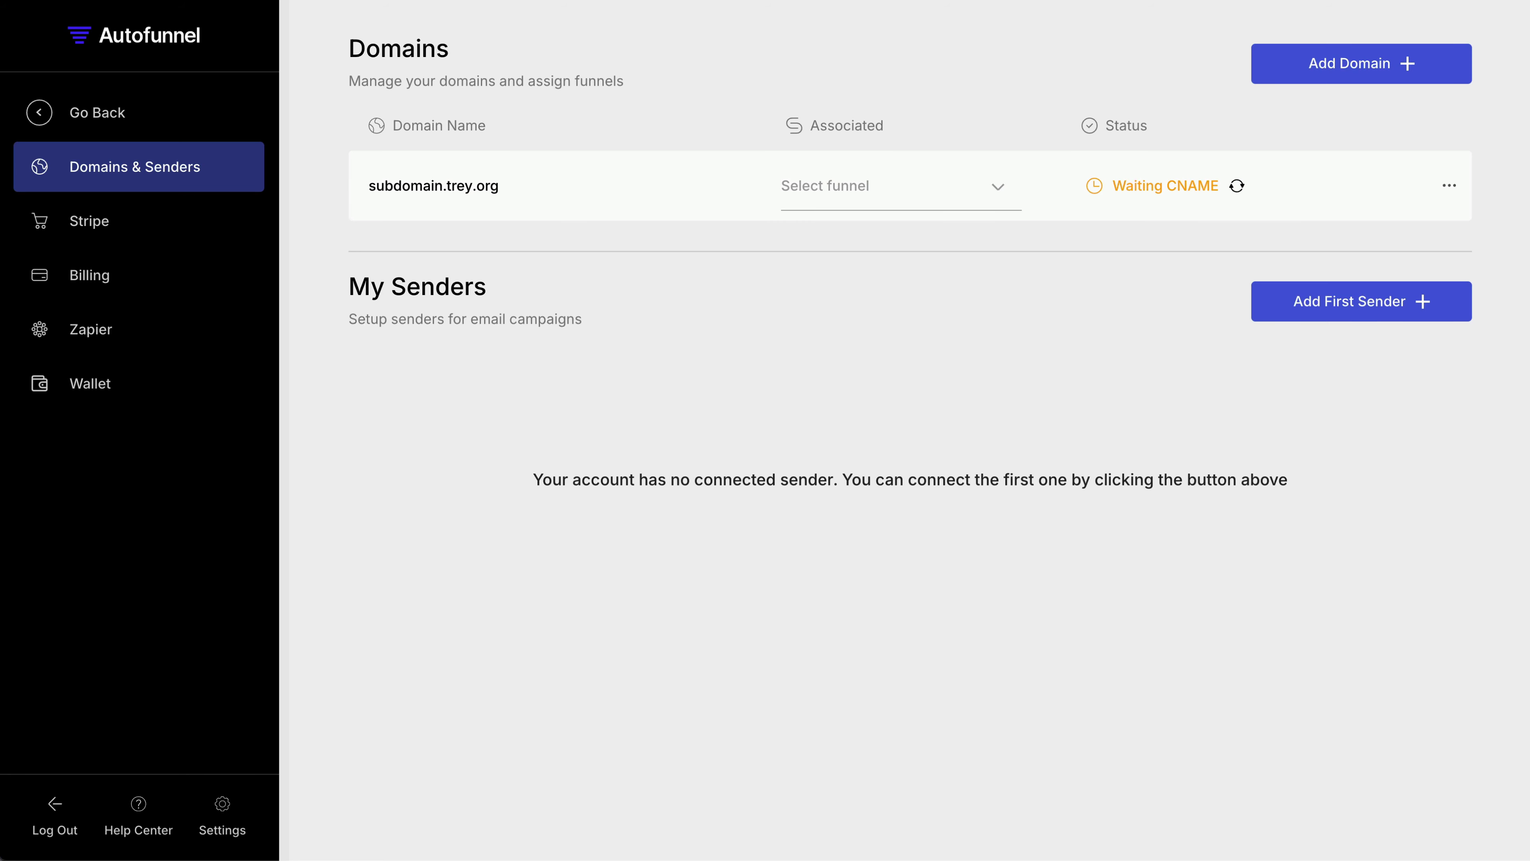